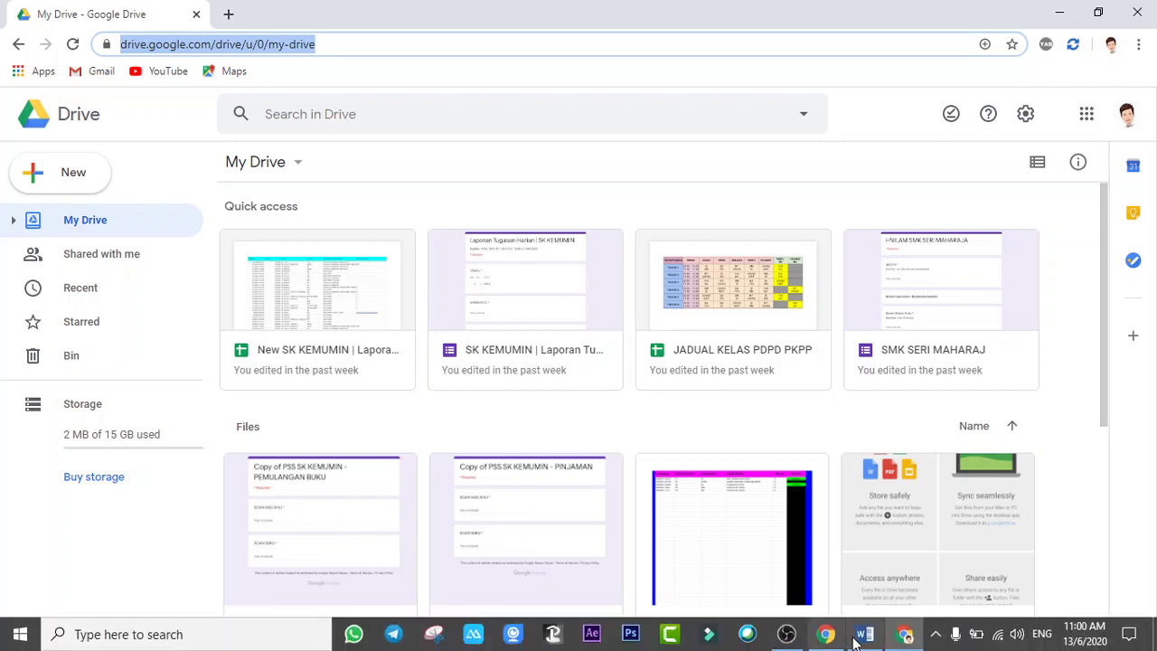
- Check the equals-sign note in the instructions document, then return to Google Drive
left_click(854, 640)
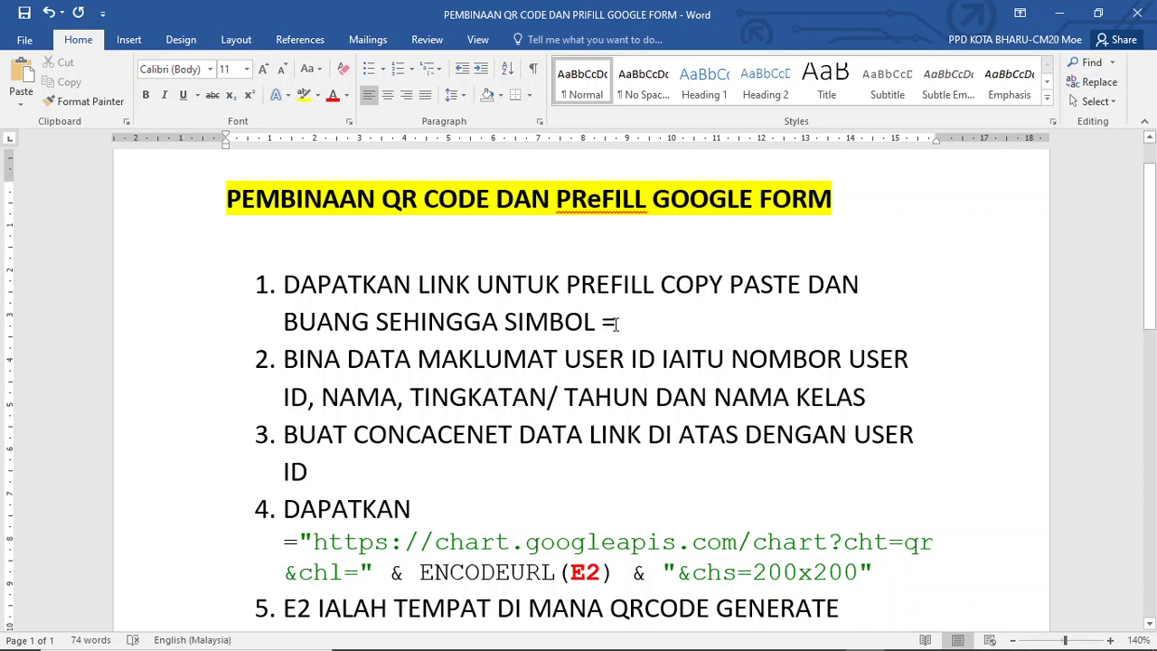
left_click_drag(616, 323, 600, 324)
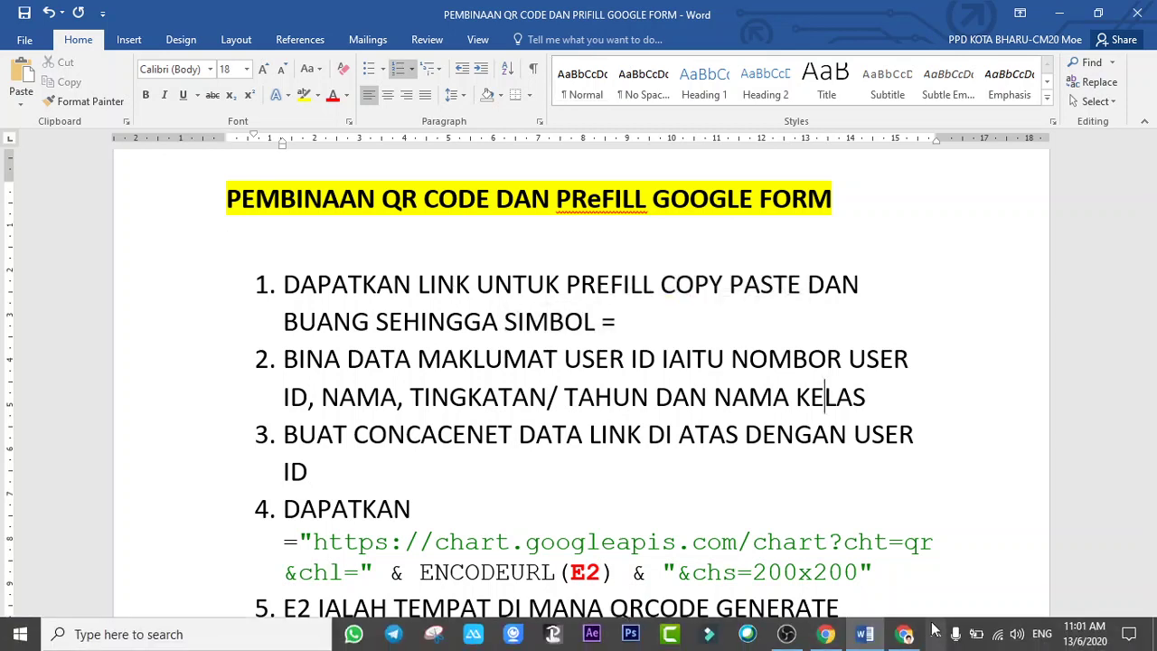
left_click(904, 634)
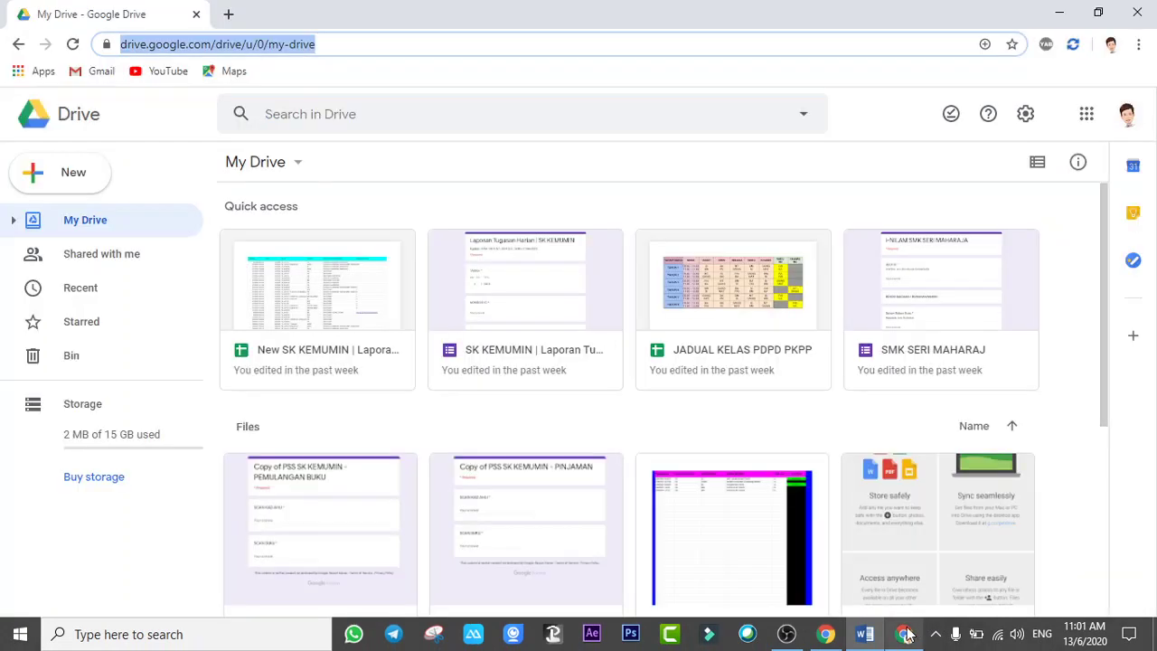
- Create a new blank Google Form from Drive's New > More menu
left_click(80, 179)
mouse_move(150, 374)
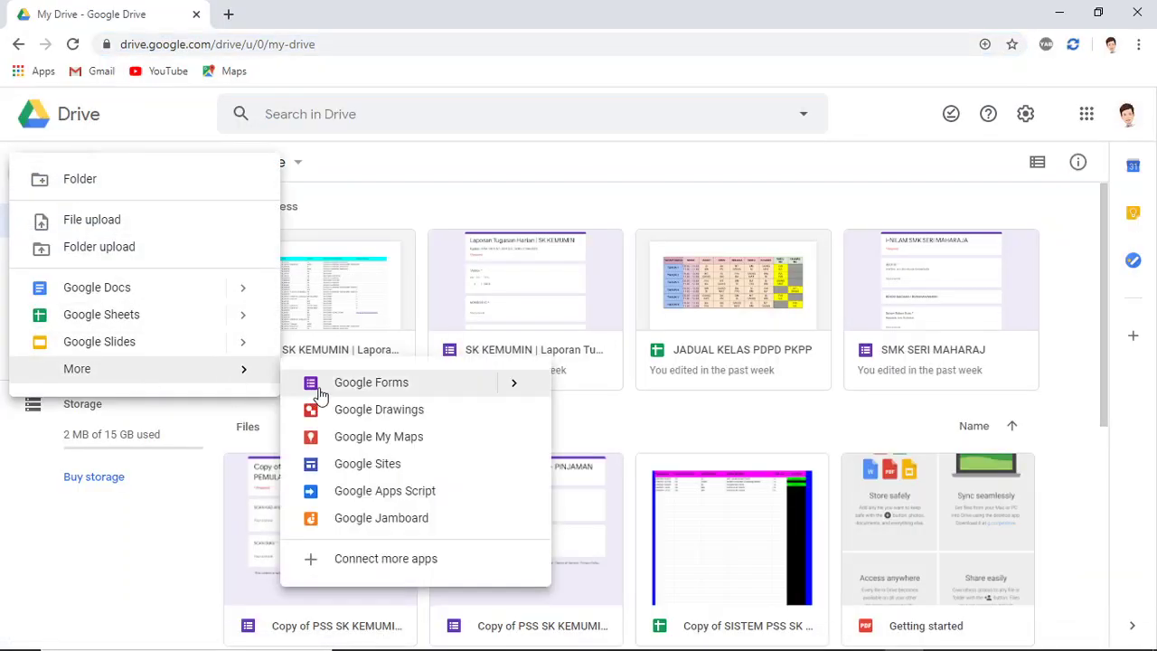
left_click(344, 391)
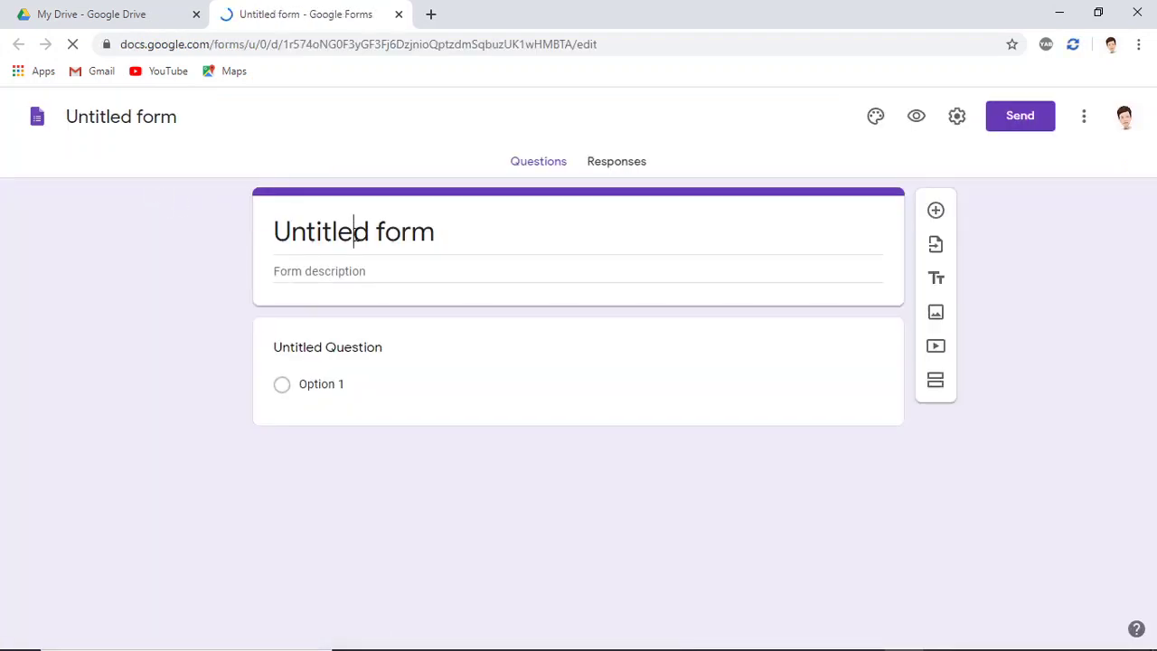
- Replace the 'Untitled form' title with 'eHADIR SMK PANJI PKPP', renaming the file to match
mouse_move(436, 235)
left_mouse_down()
mouse_move(281, 233)
mouse_move(254, 252)
left_mouse_up()
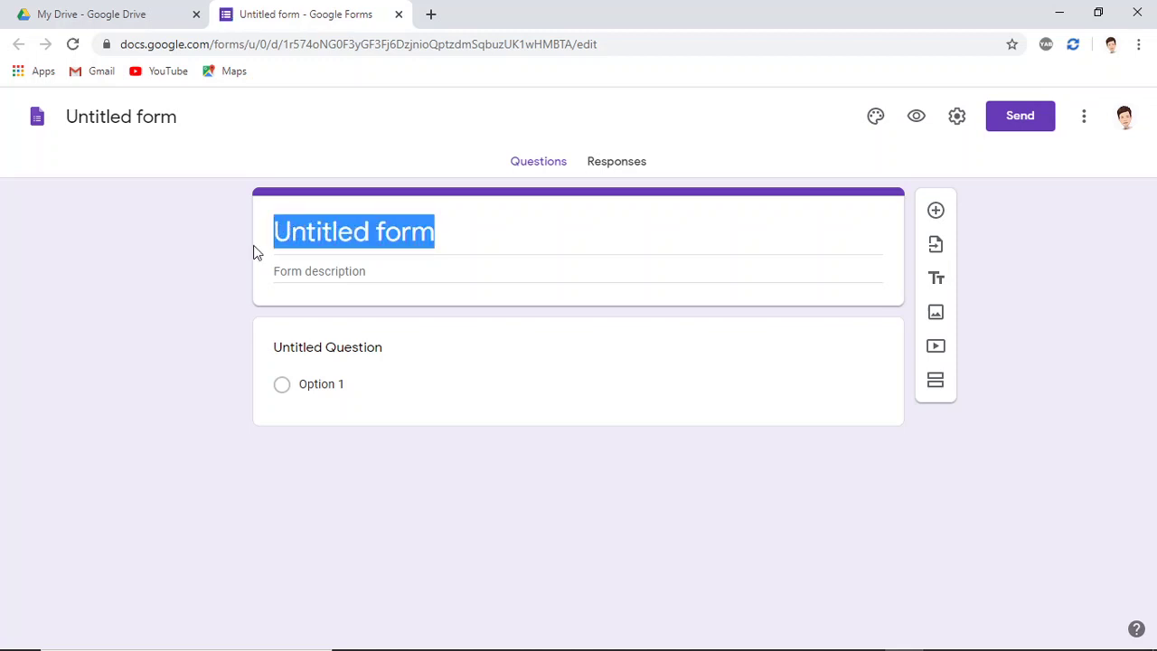
type("mk")
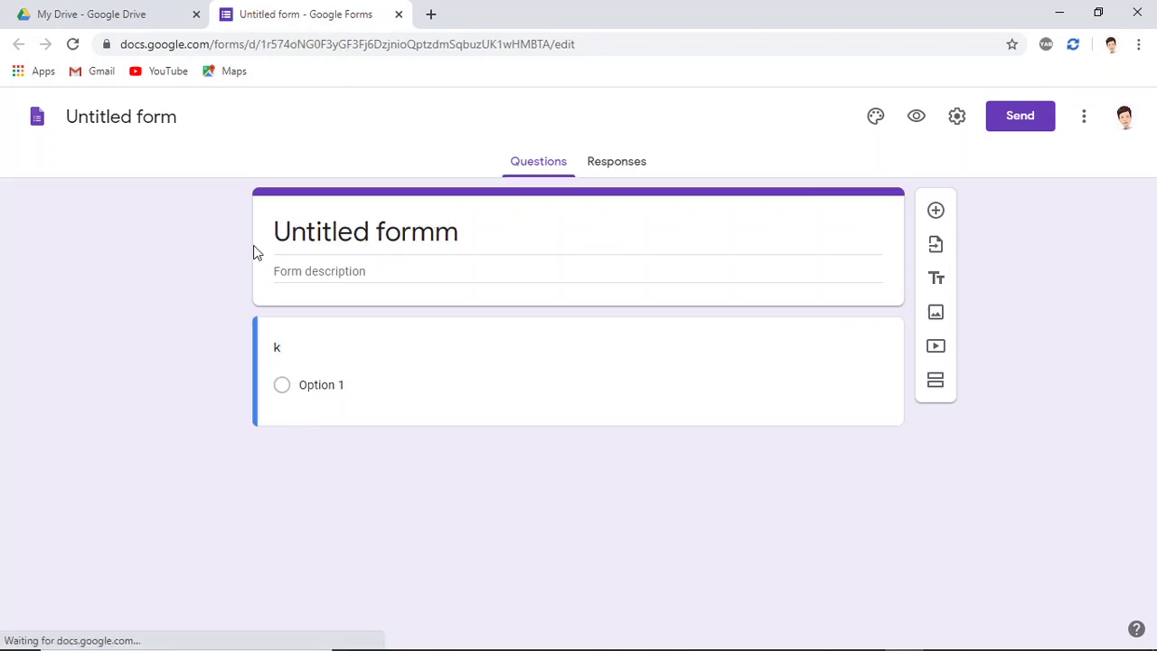
left_click(394, 231)
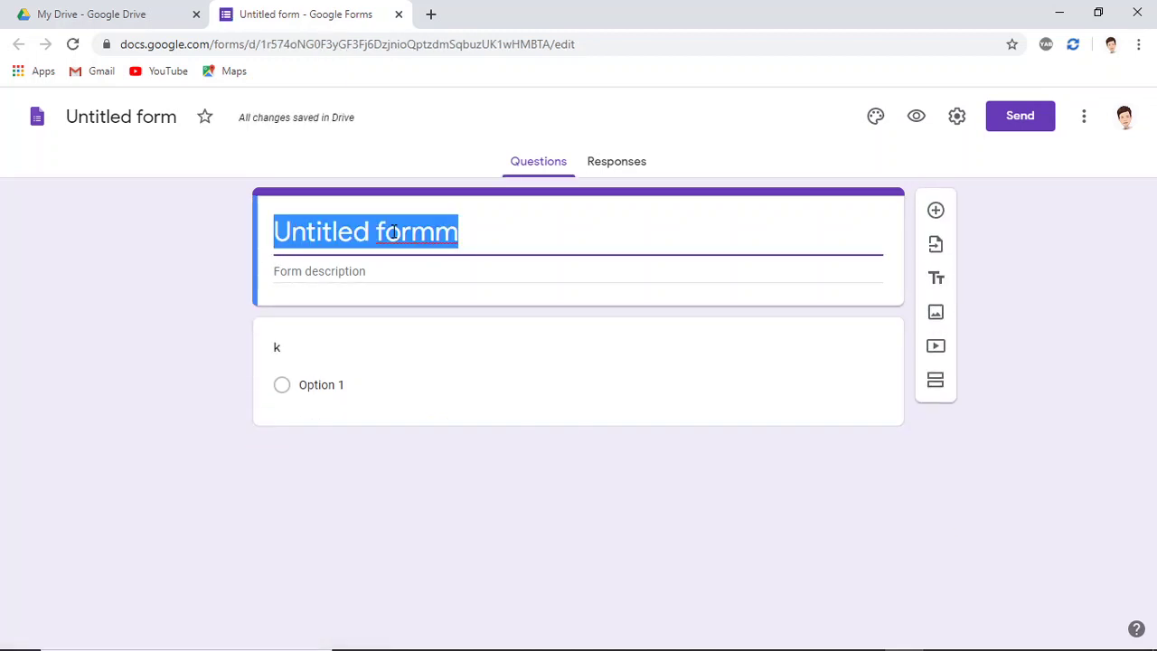
type("eHA")
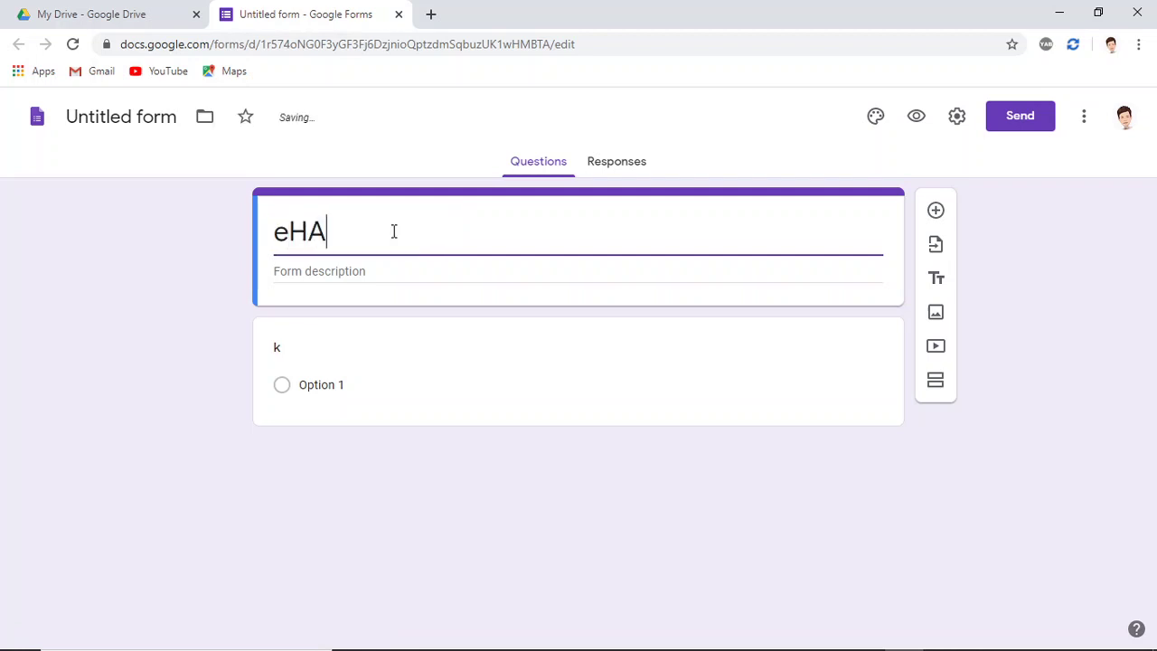
type("DIR SMK ")
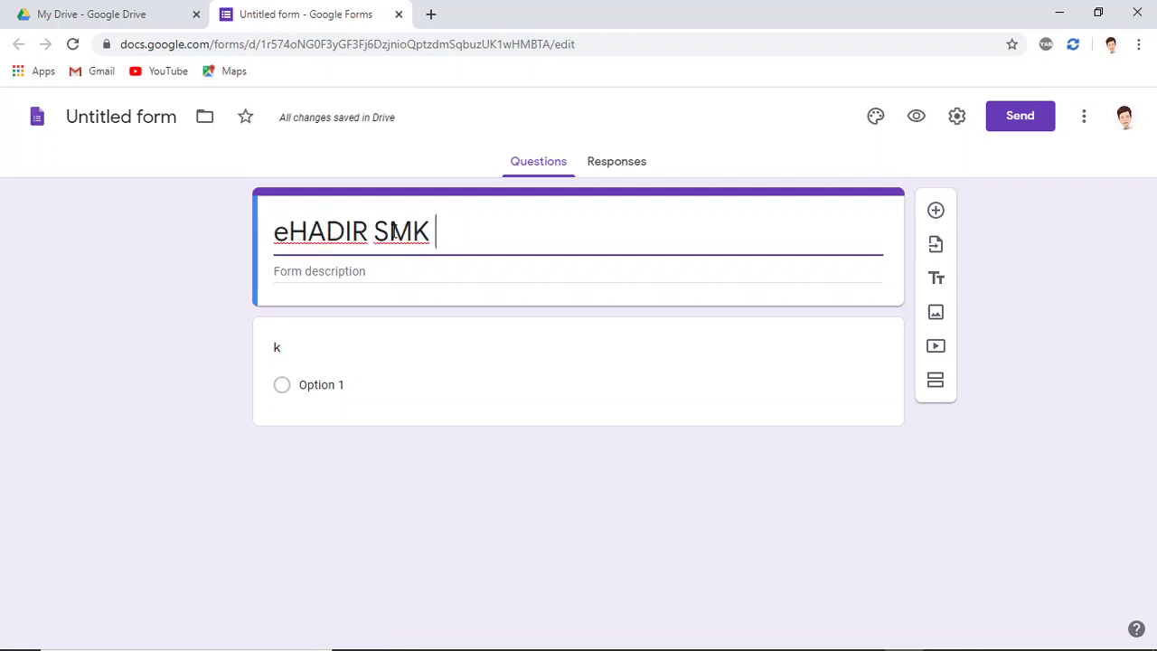
type("PANJI P")
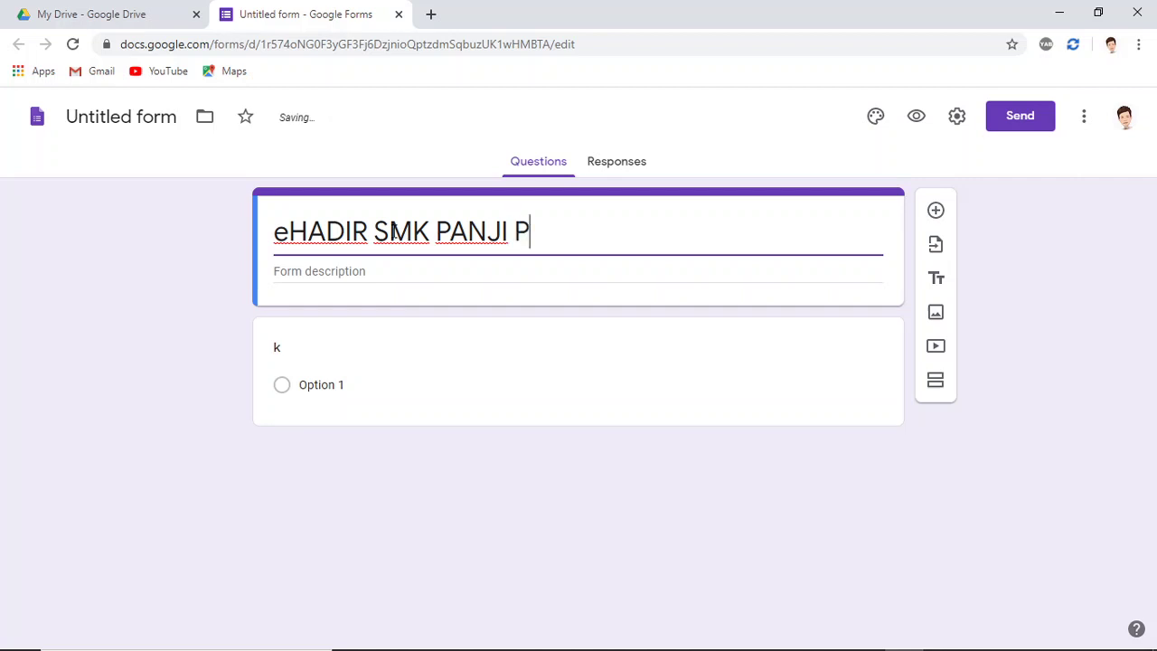
type("KPP")
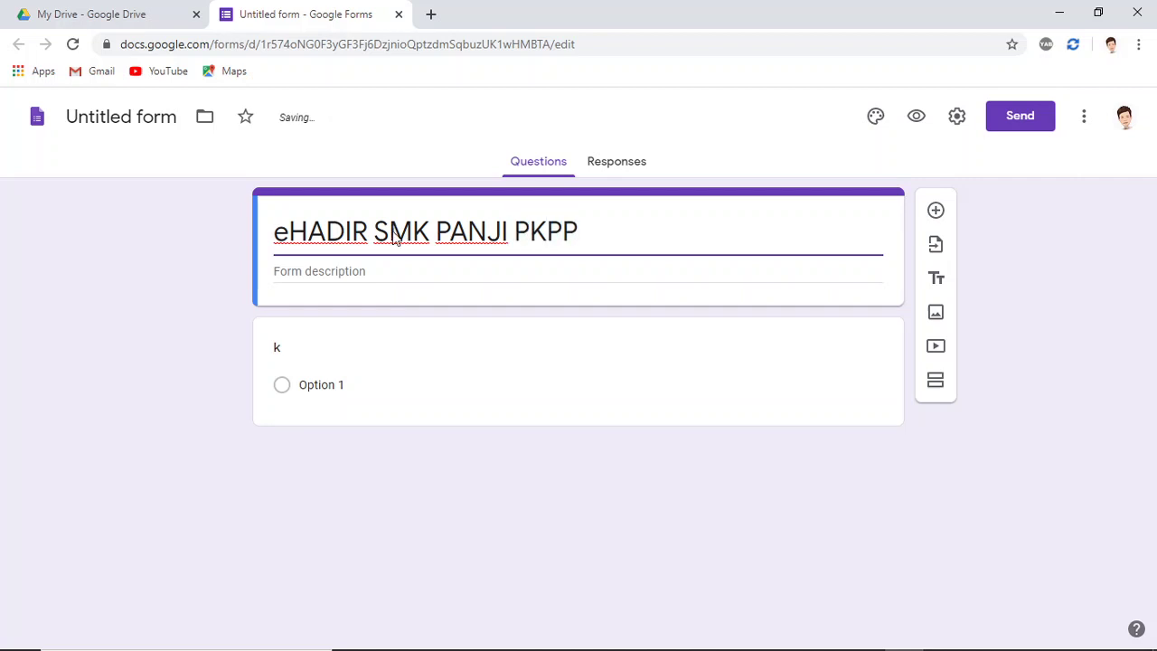
left_click(404, 182)
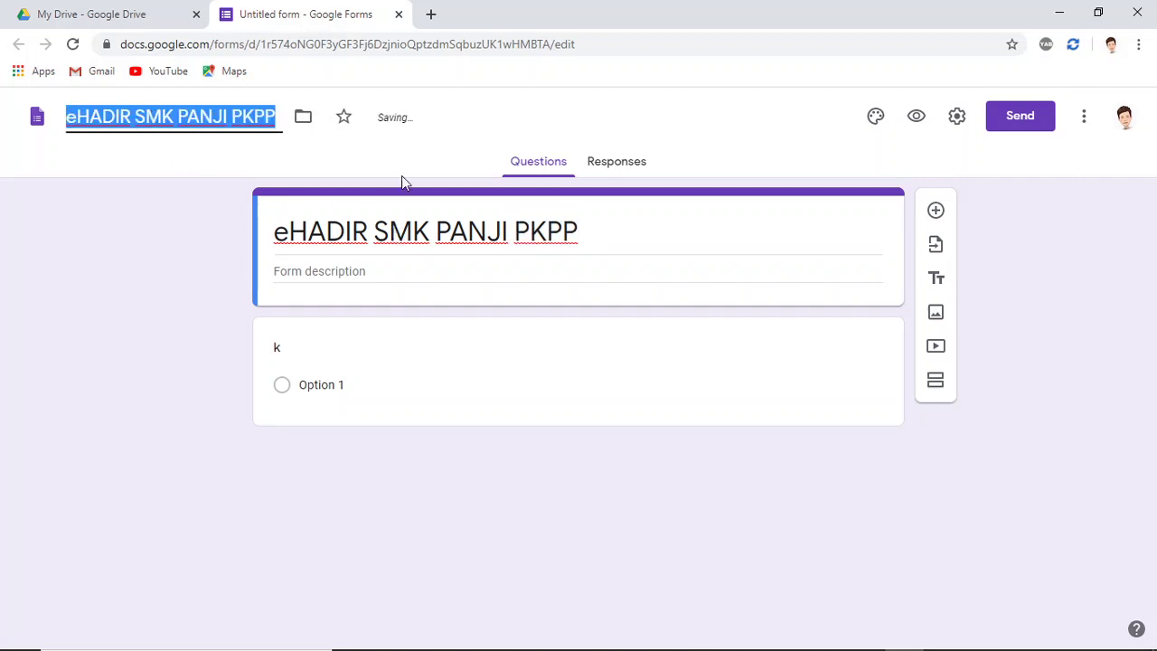
left_click(364, 358)
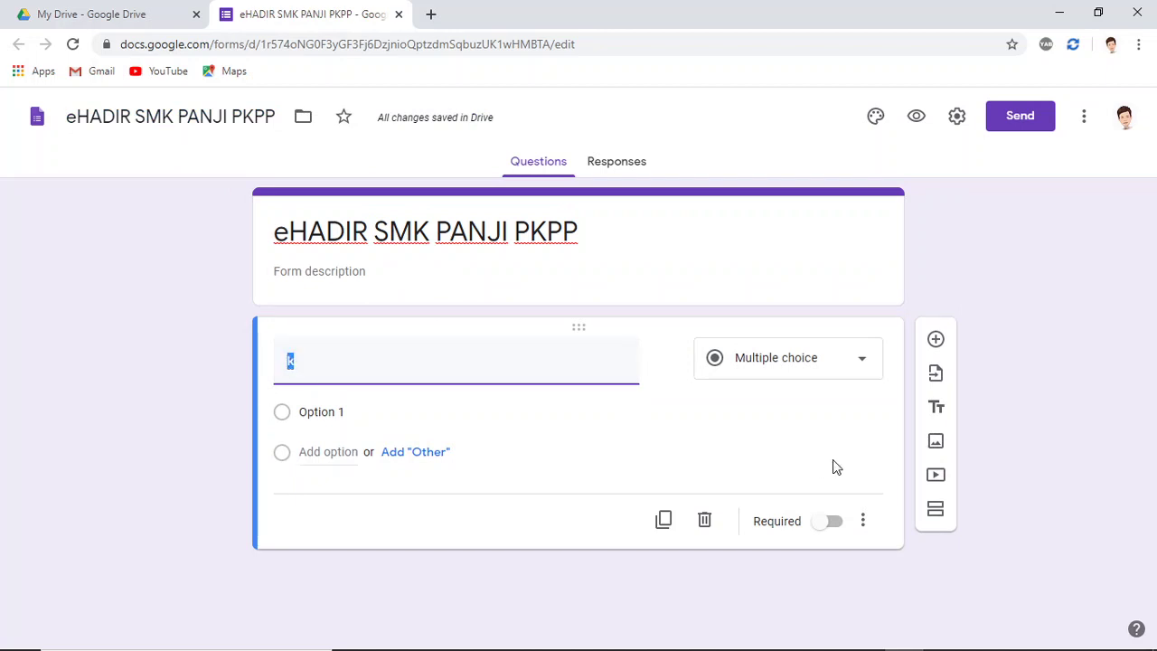
- Make the first question a required short-answer question named ID PENGGUNA
type("IDPENG")
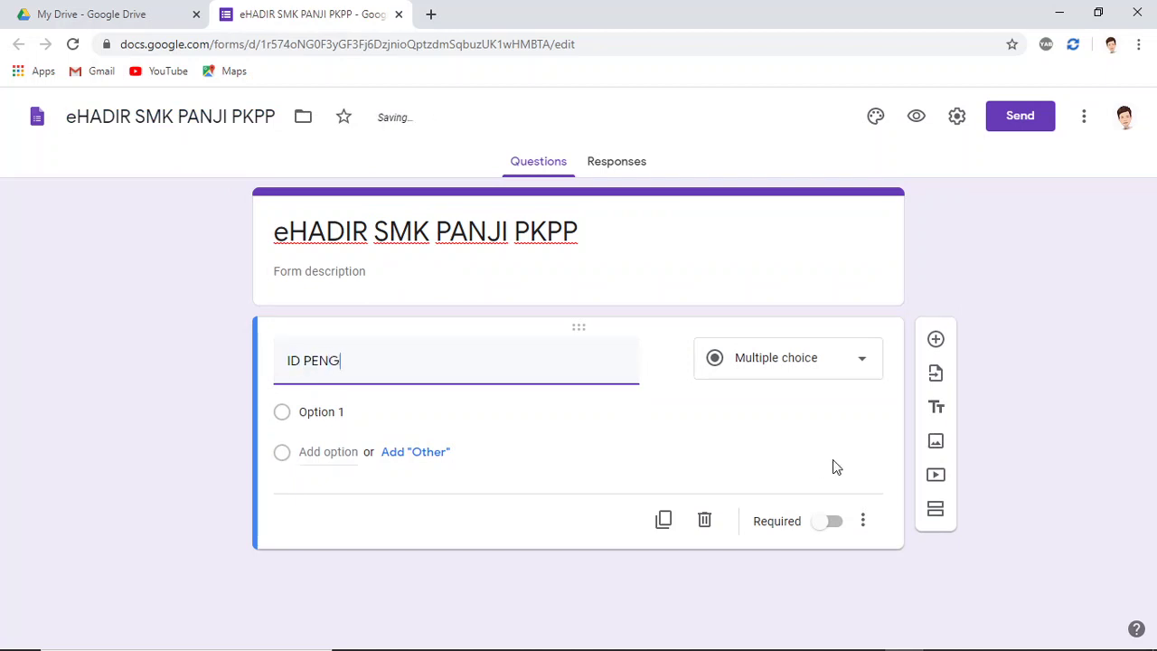
type("GUNA")
left_click(841, 364)
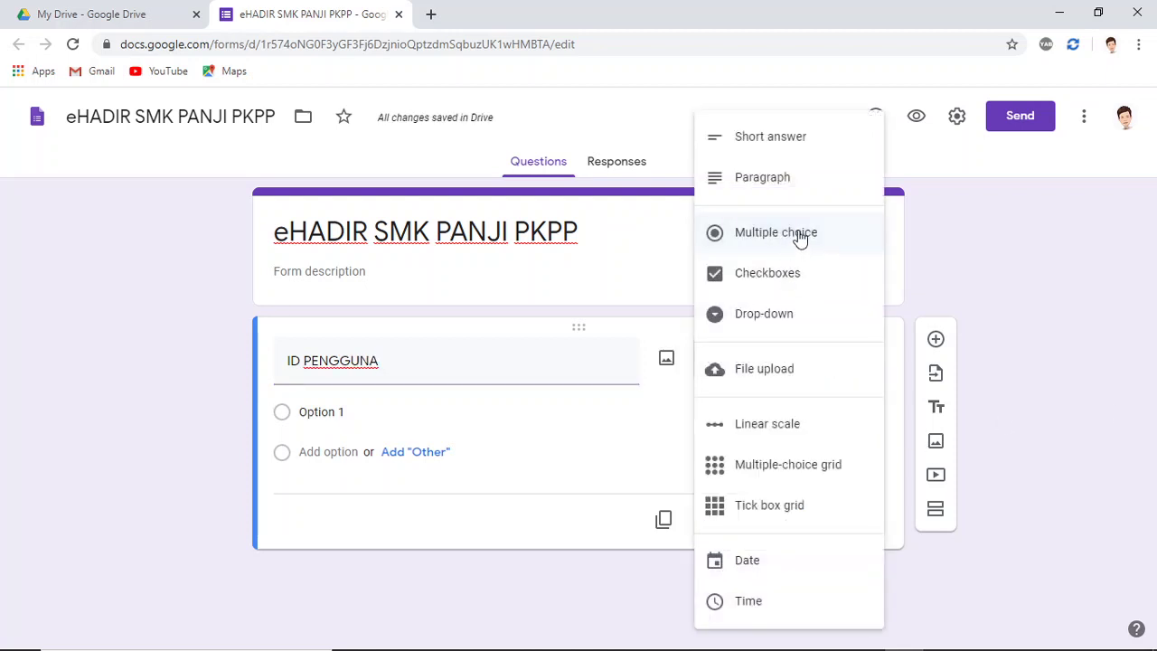
left_click(795, 139)
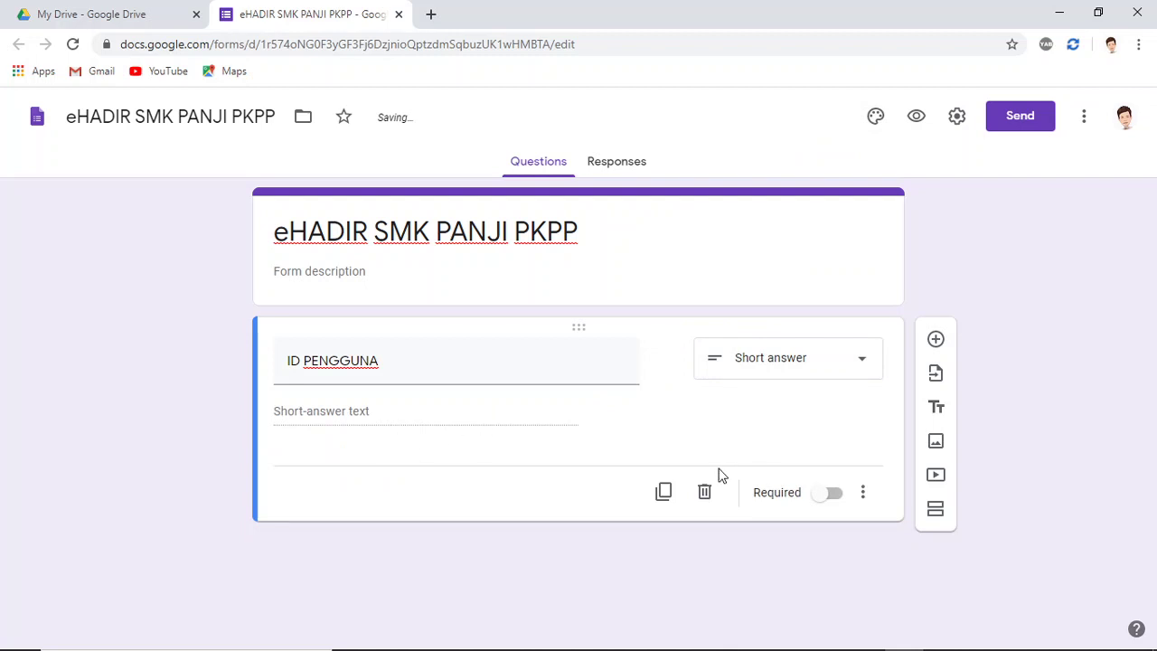
left_click(826, 499)
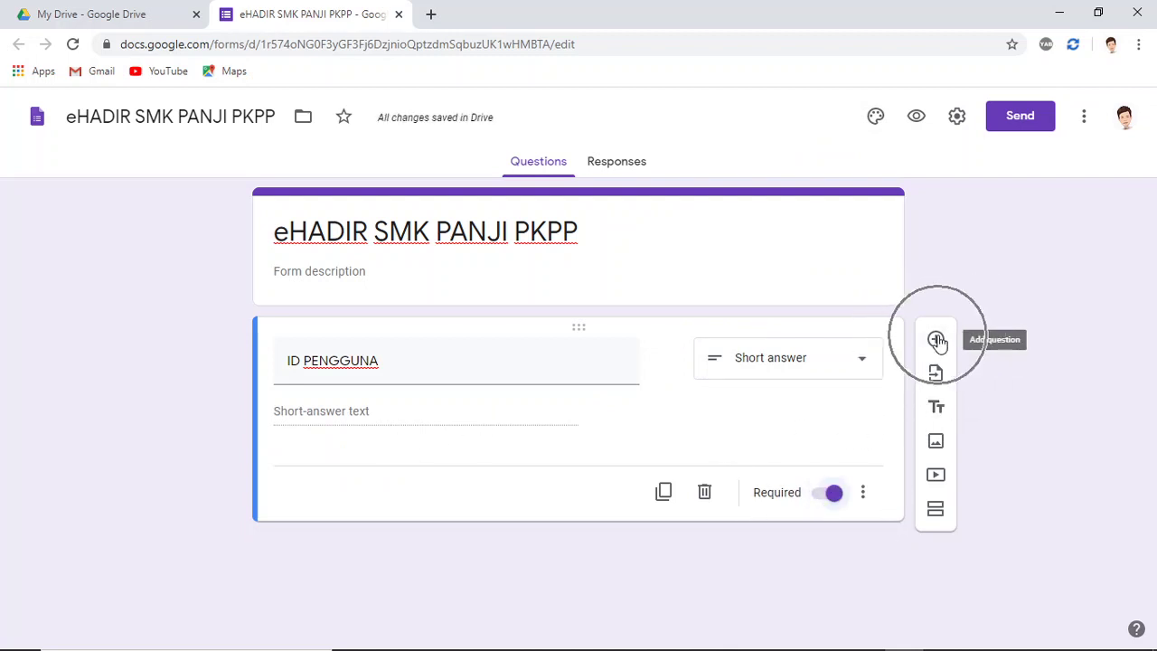
- Add a second required question, SUHU BADAN
left_click(937, 340)
type("S")
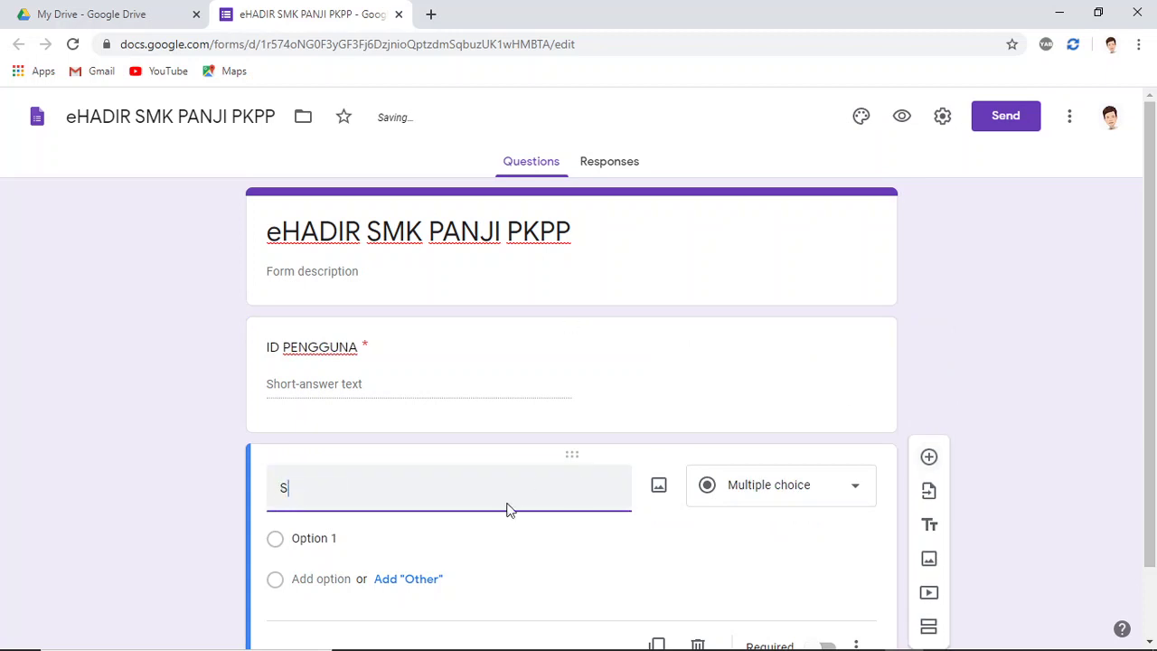
type("UHU BADAN")
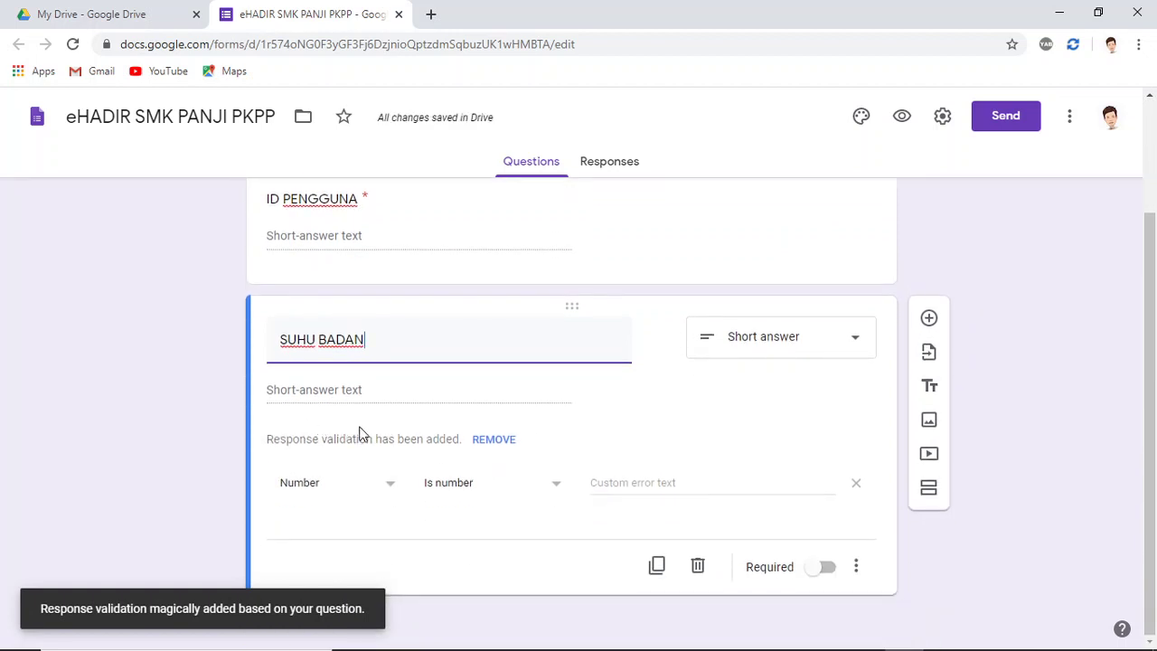
left_click(831, 566)
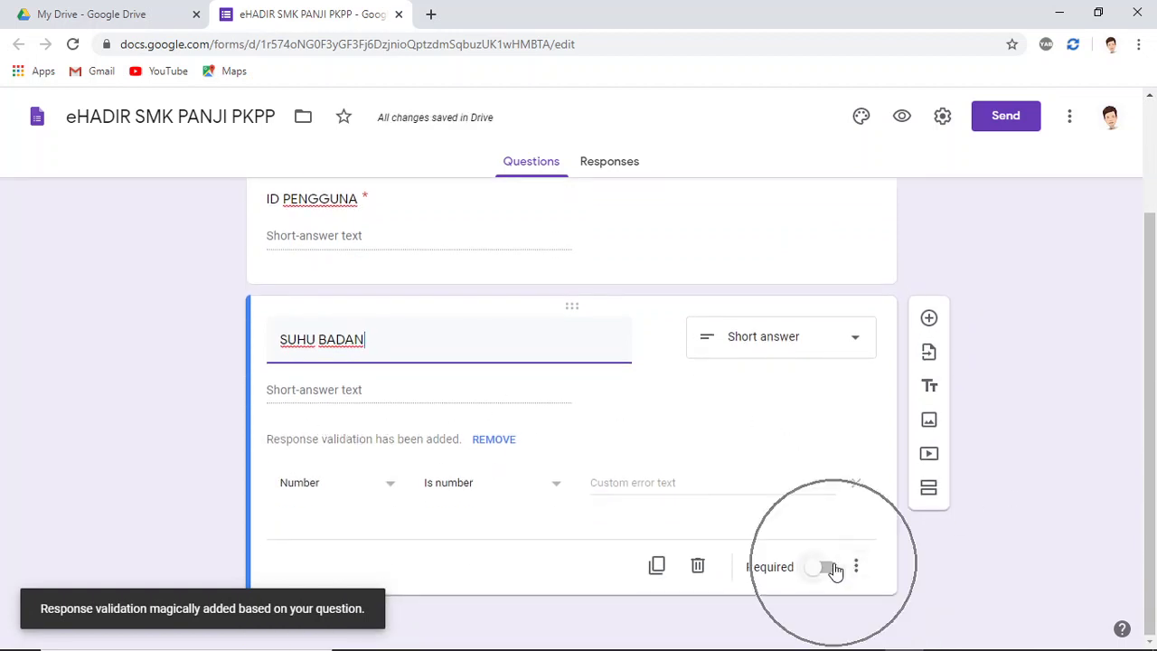
scroll(987, 492, "up", 1)
scroll(988, 492, "up", 1)
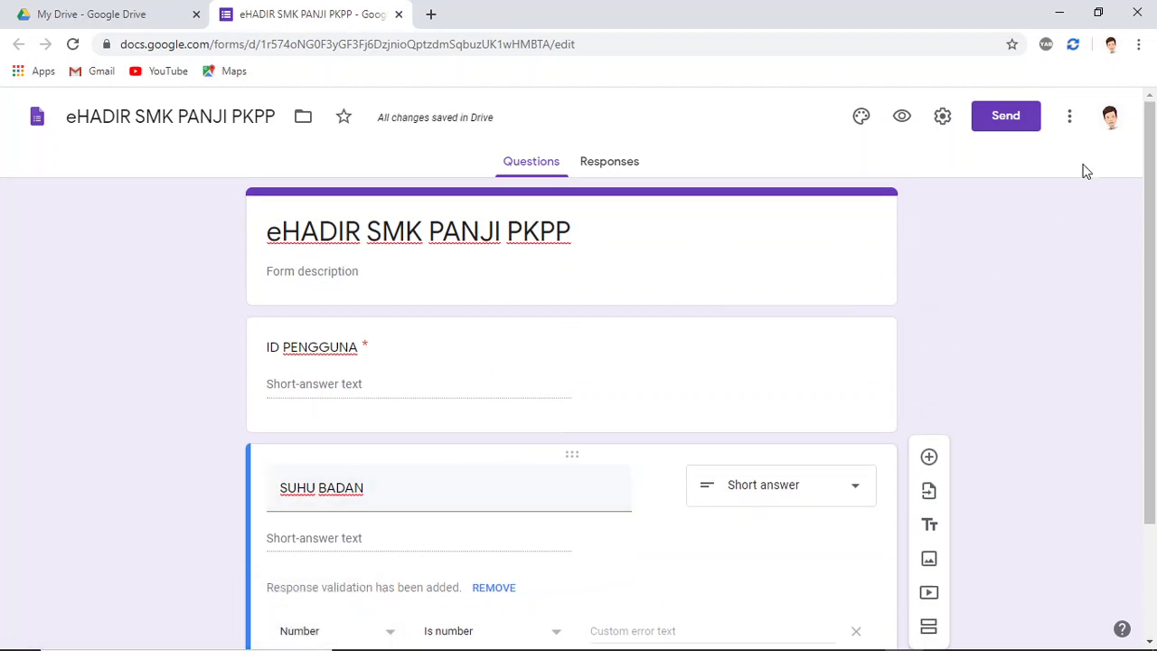
- On the pre-filled link page, enter a sample user ID for ID PENGGUNA
left_click(1065, 123)
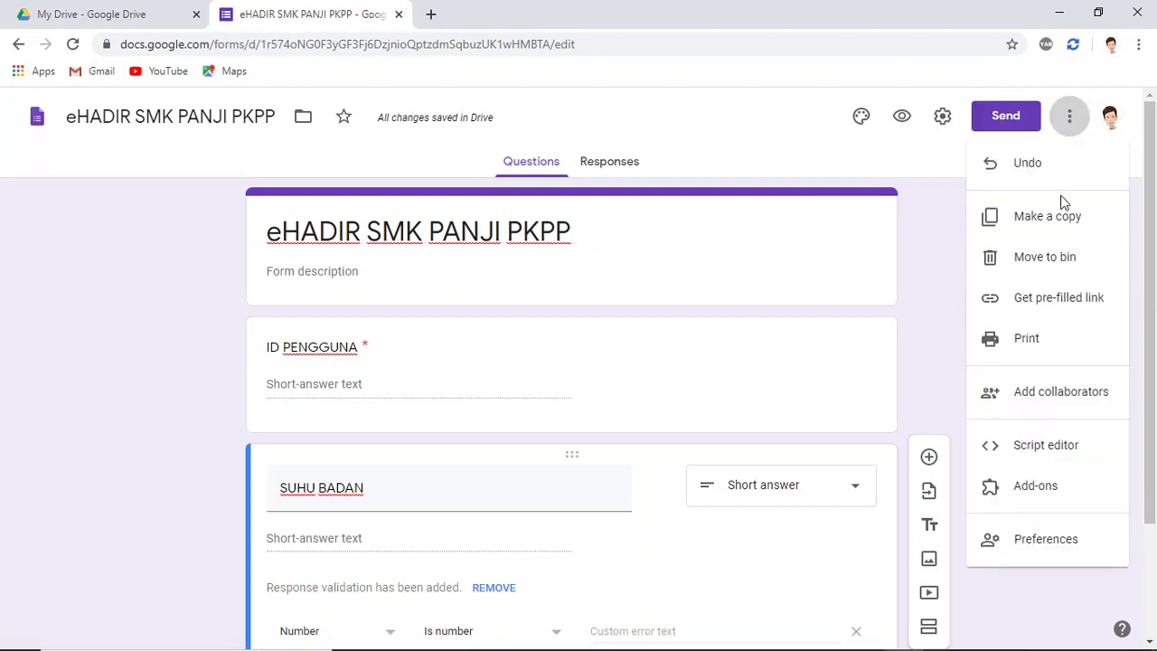
left_click(1063, 302)
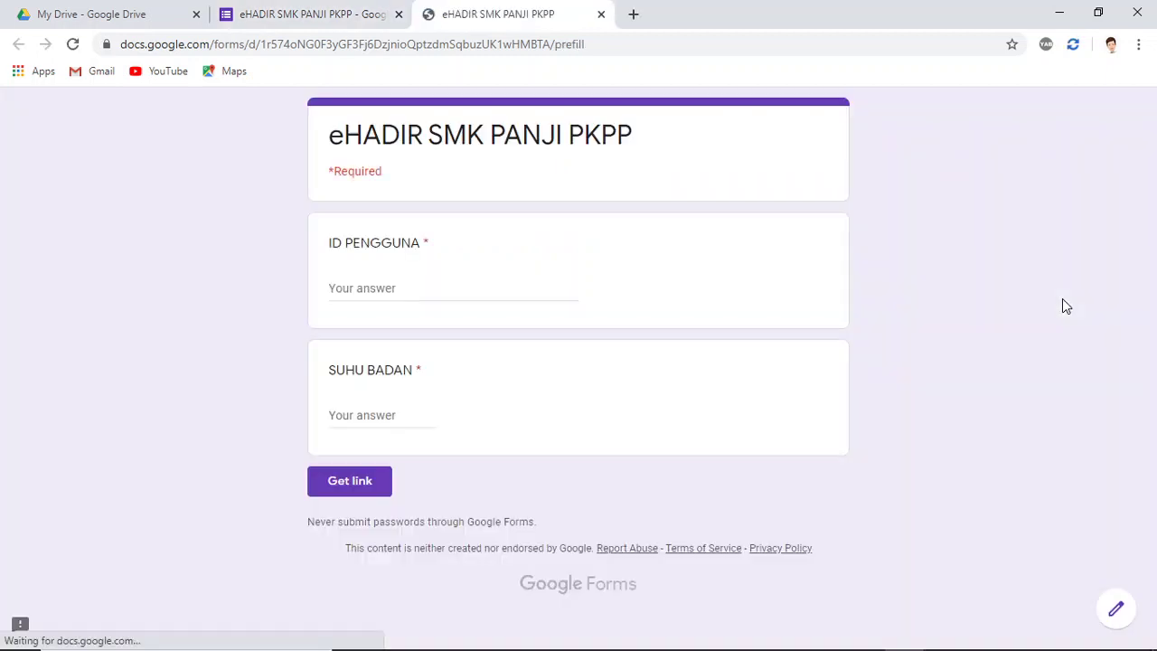
left_click(376, 289)
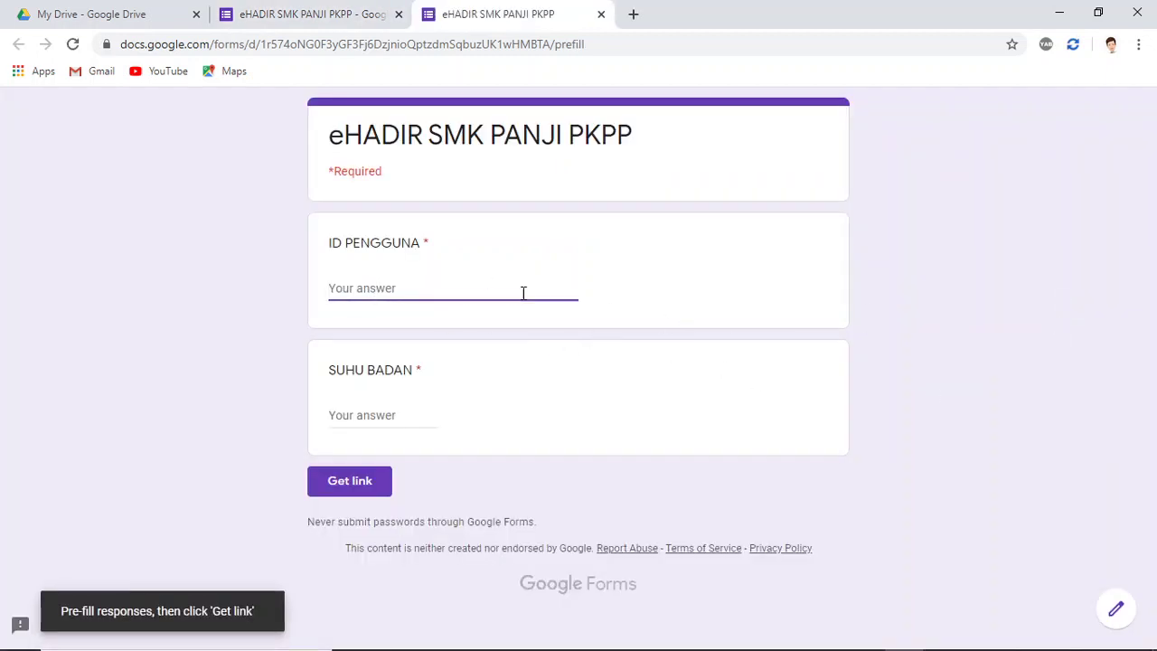
type("MSARID")
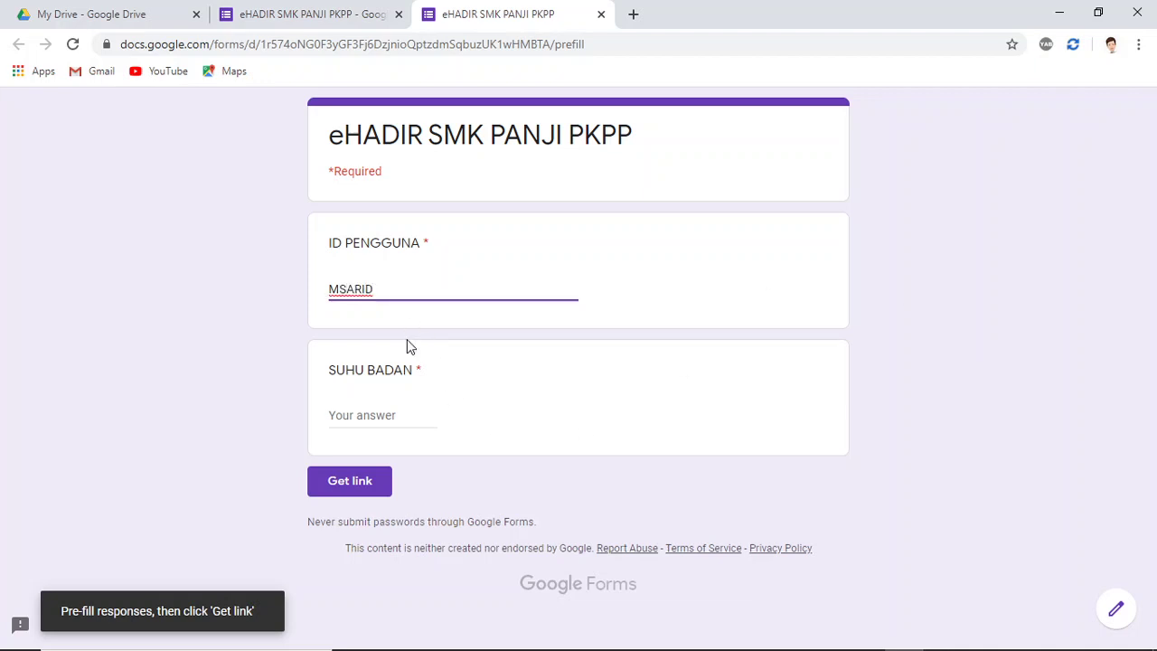
left_click(375, 418)
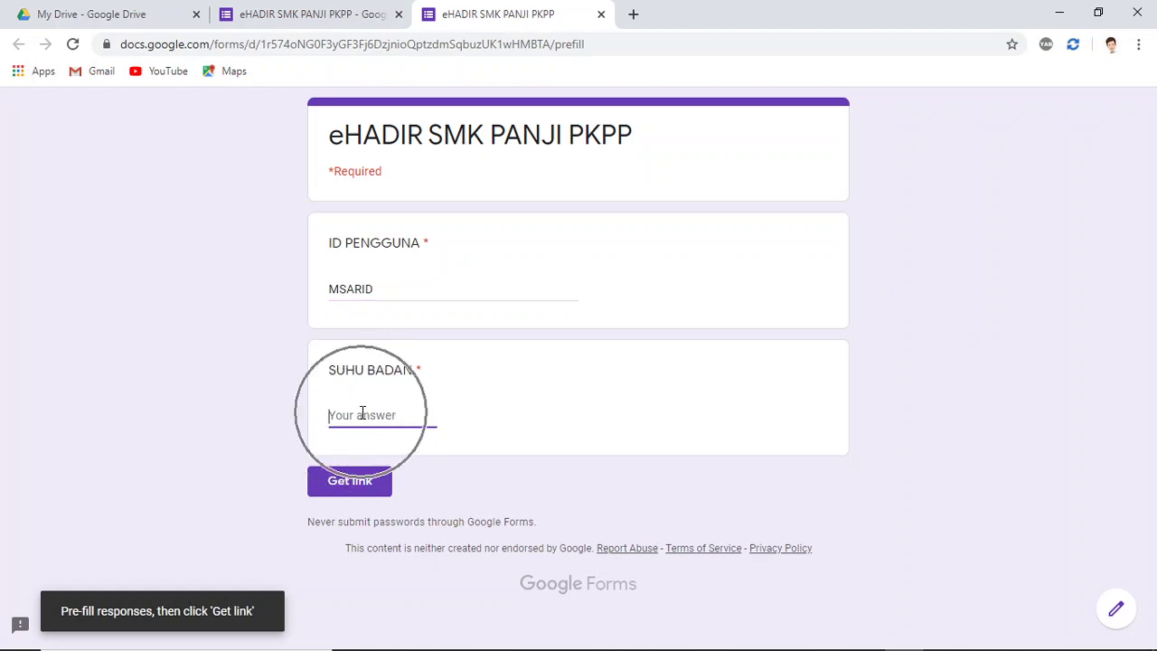
- Generate the pre-filled link and copy it to the clipboard
left_click(371, 493)
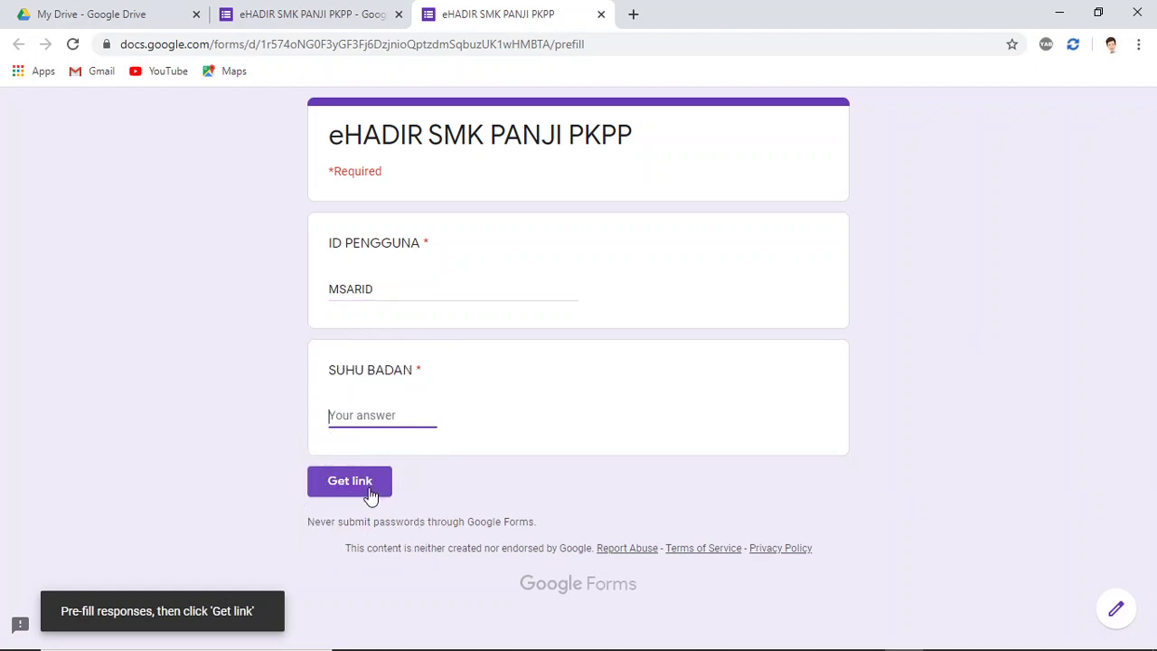
left_click(370, 492)
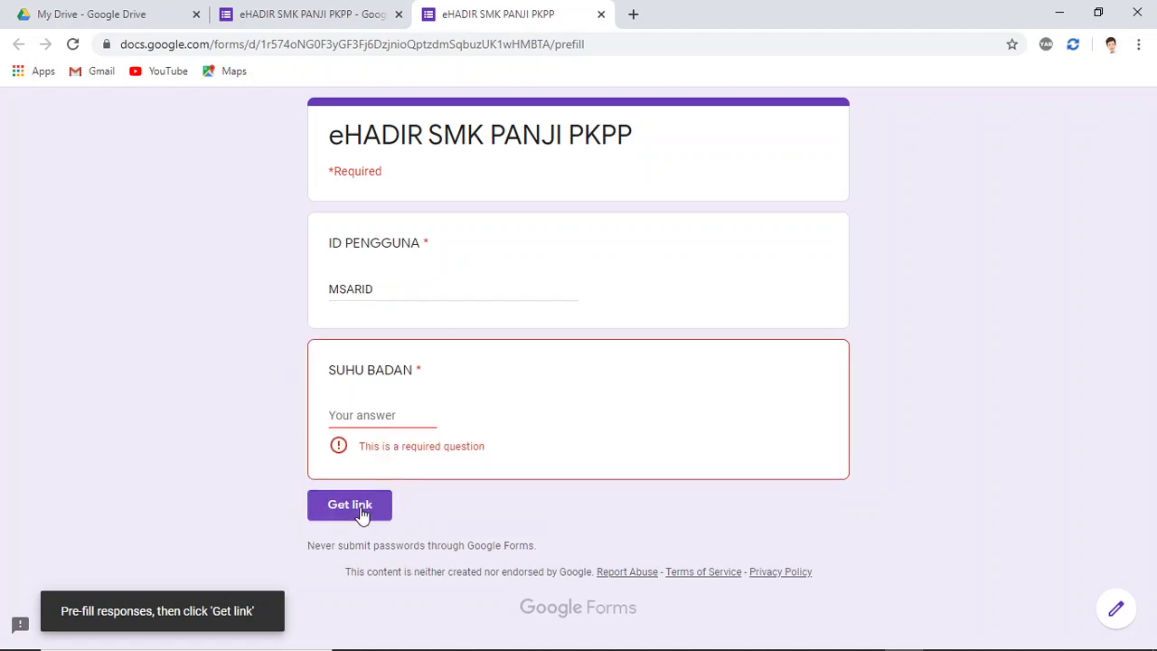
left_click(361, 512)
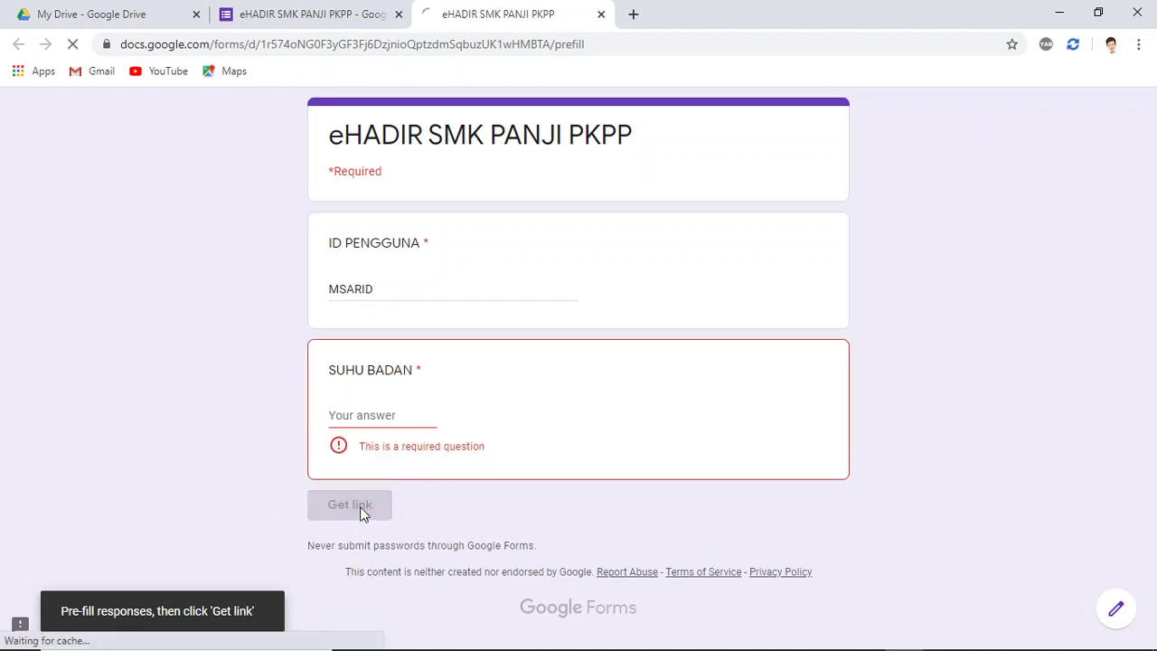
left_click(364, 612)
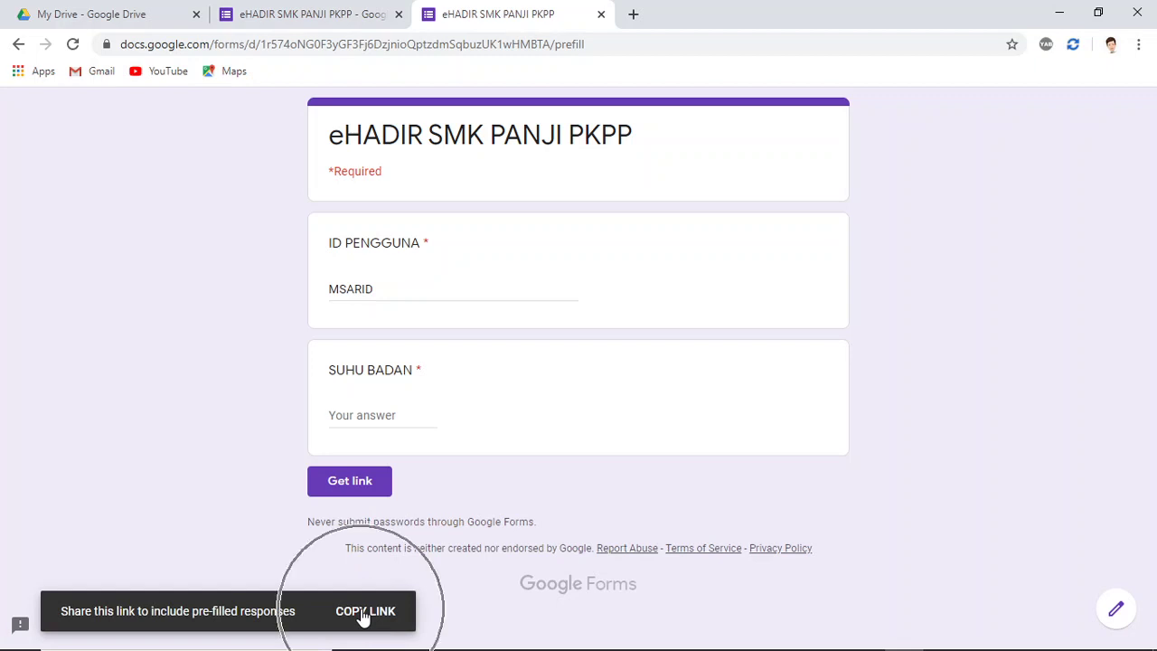
left_click(364, 612)
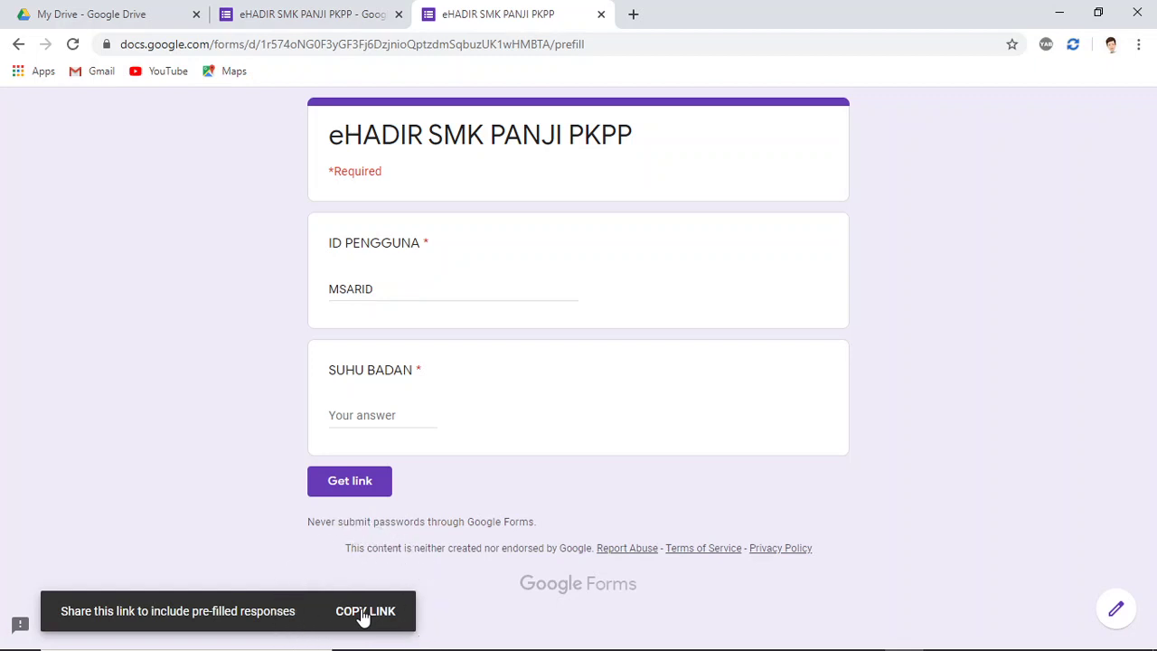
left_click(364, 613)
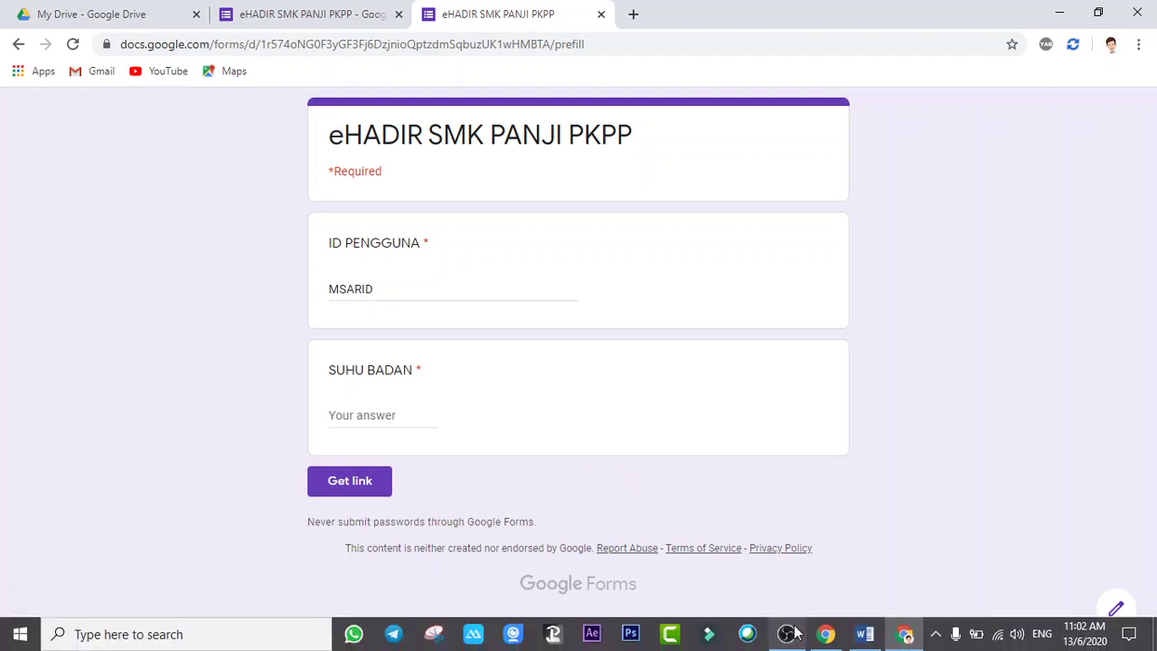
- Paste the pre-filled form link onto the empty line below item 6 in Word
left_click(864, 633)
scroll(615, 400, "down", 10)
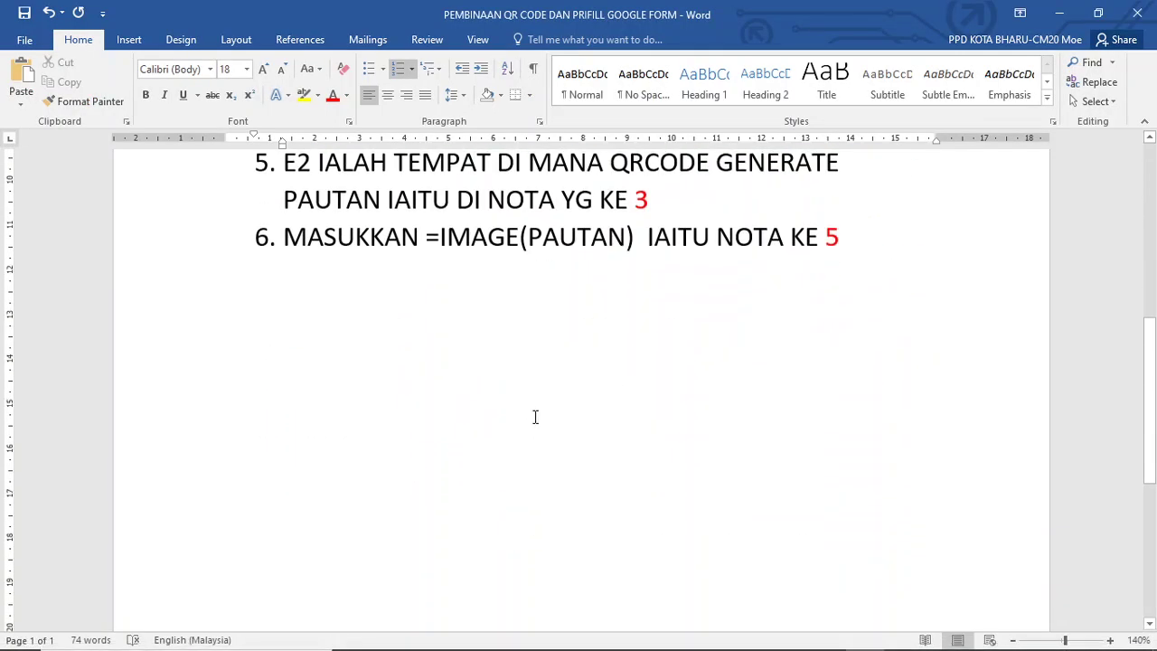
left_click(433, 388)
right_click(257, 319)
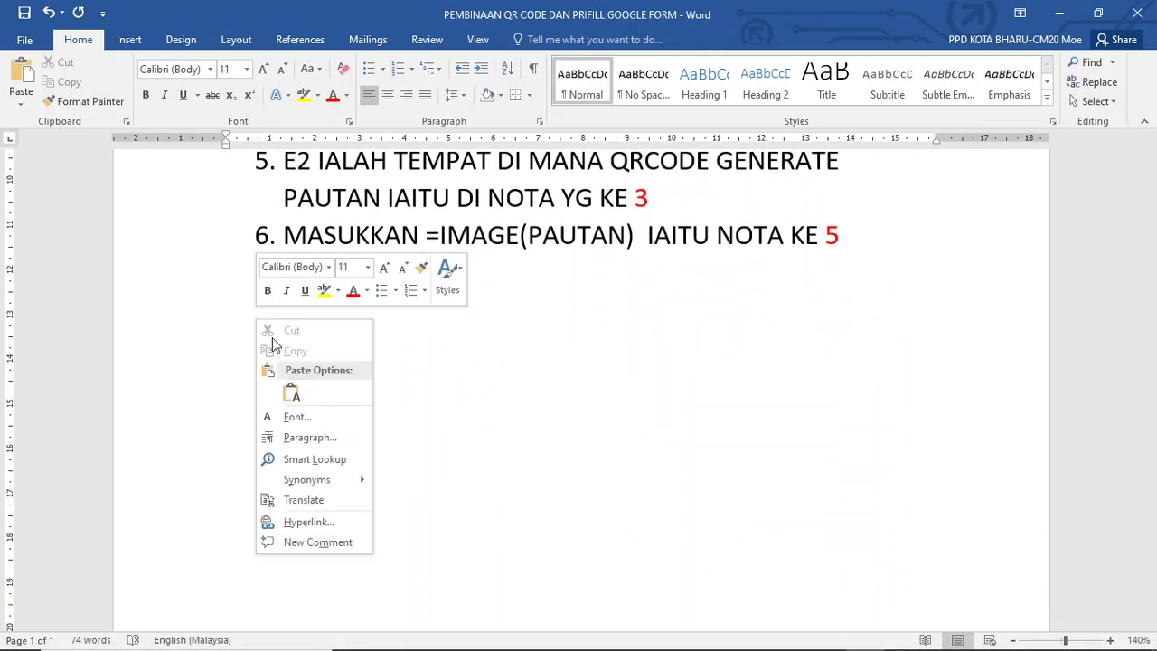
left_click(294, 388)
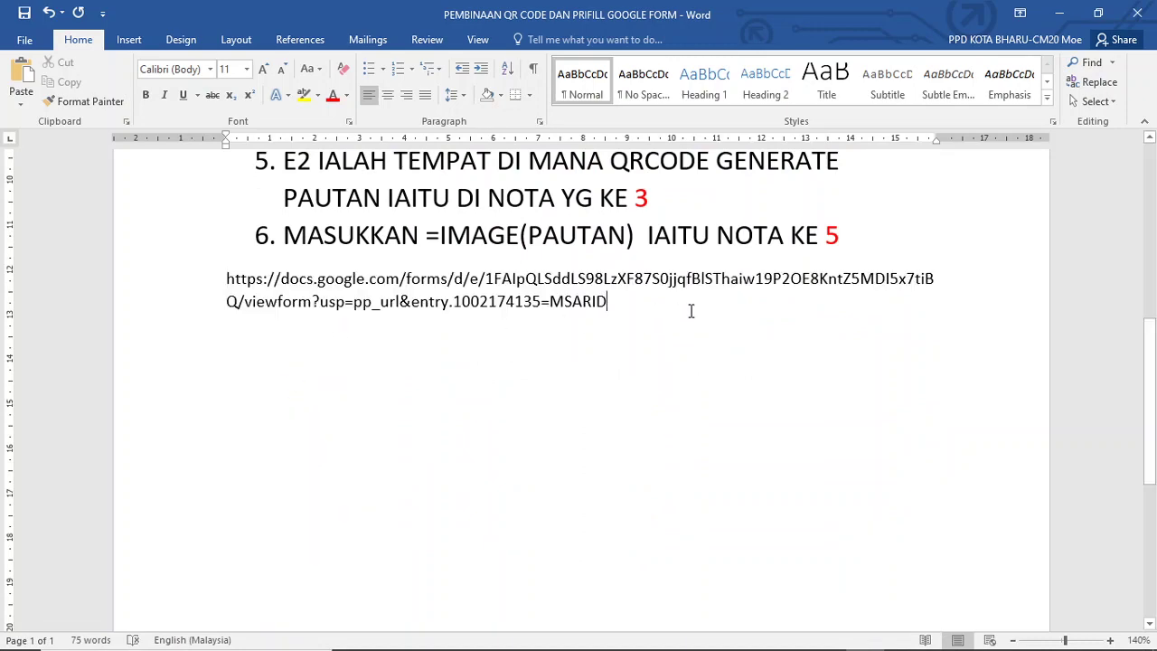
- Delete the sample user ID so the link ends at its equals sign
left_click_drag(551, 305, 604, 304)
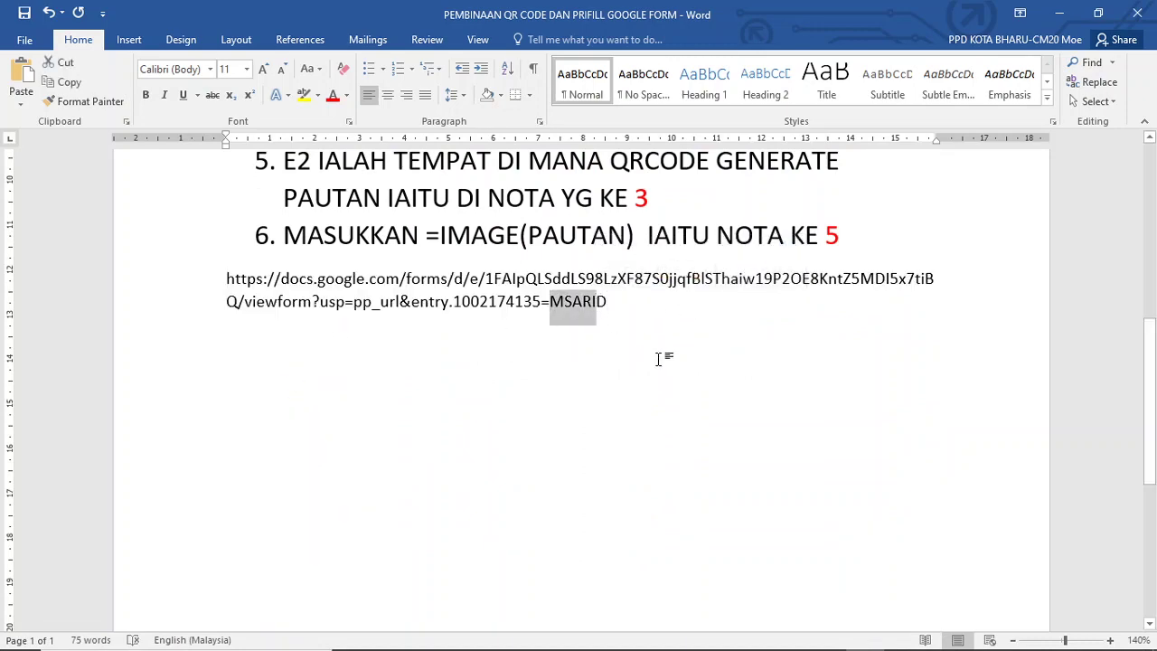
scroll(668, 360, "up", 10)
scroll(667, 359, "up", 2)
left_click(616, 377)
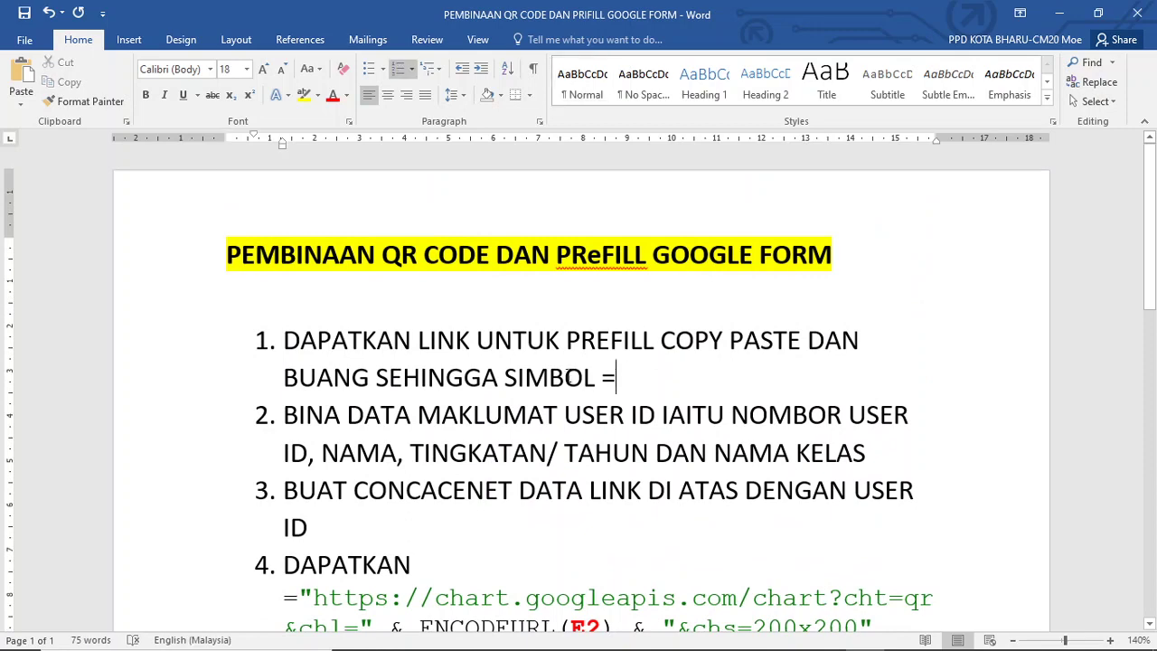
scroll(576, 365, "down", 3)
scroll(596, 506, "down", 3)
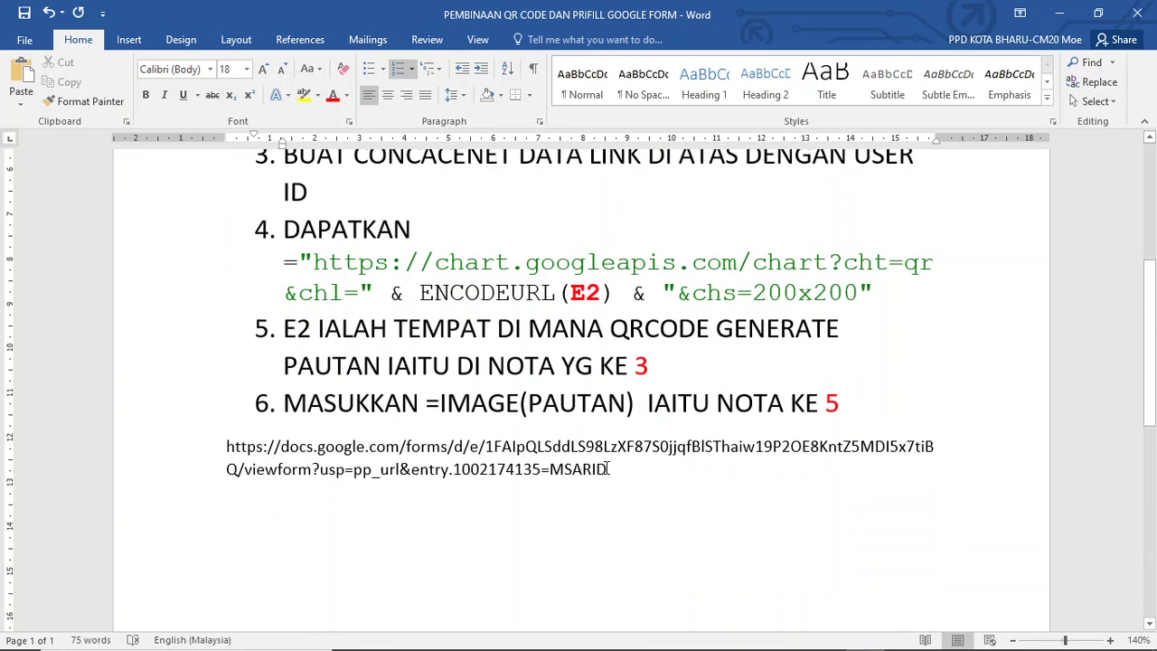
left_click_drag(605, 469, 550, 470)
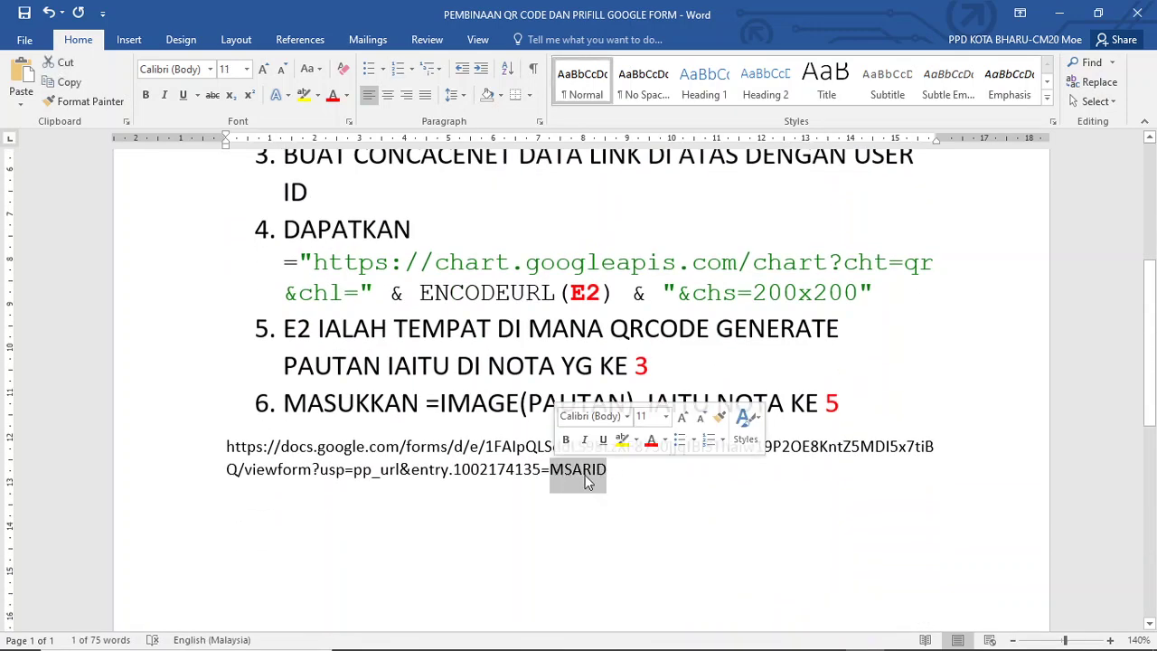
key("Delete")
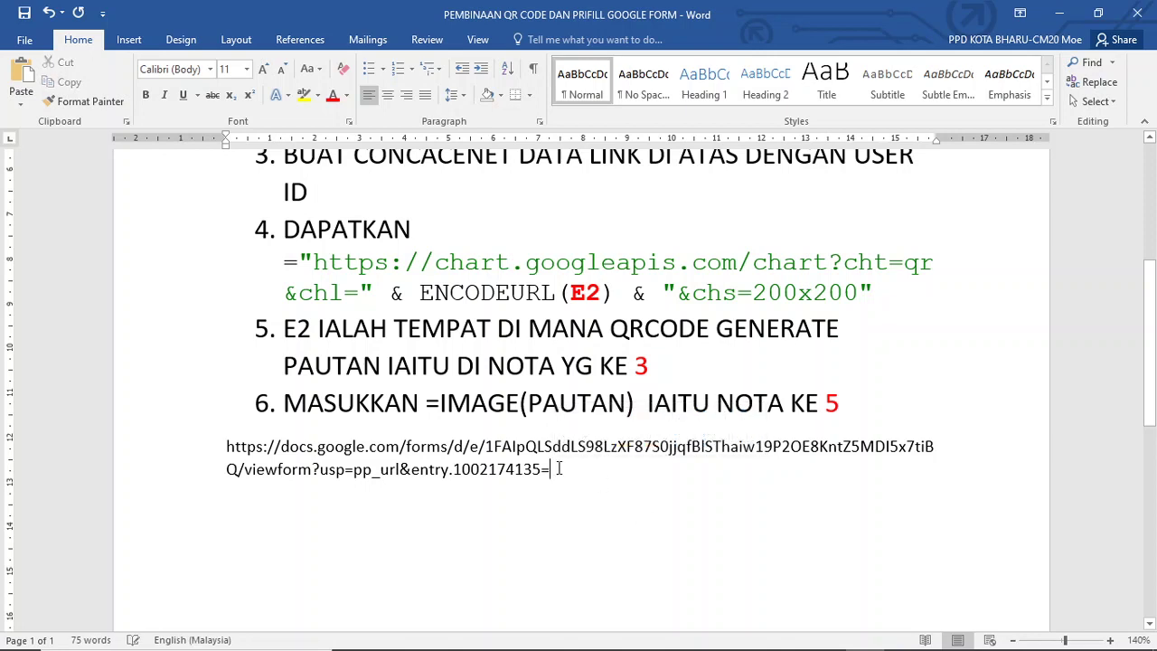
- Format the whole pasted link as bold red text
mouse_move(549, 469)
left_mouse_down()
mouse_move(339, 470)
mouse_move(226, 445)
left_mouse_up()
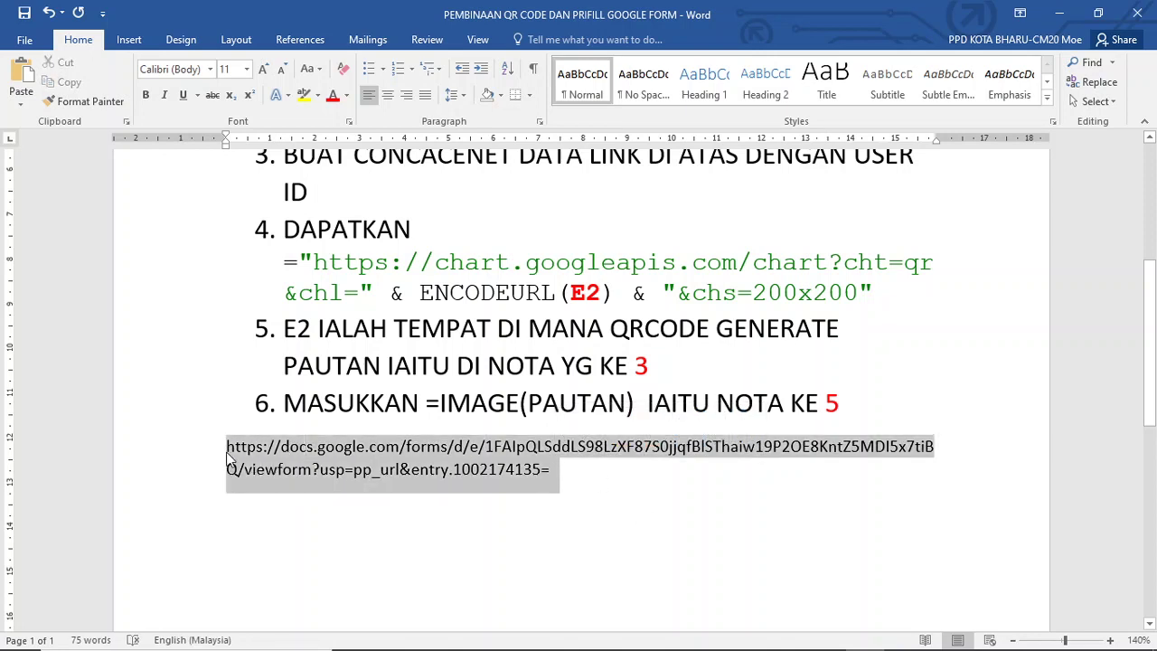
left_click(336, 97)
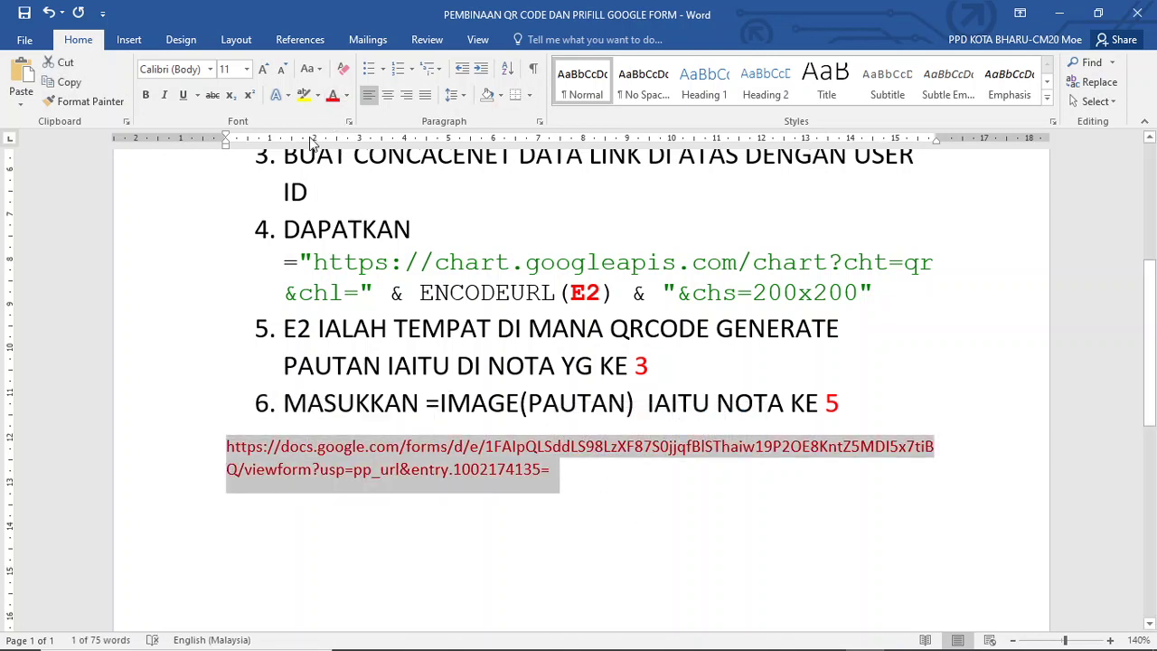
left_click(146, 95)
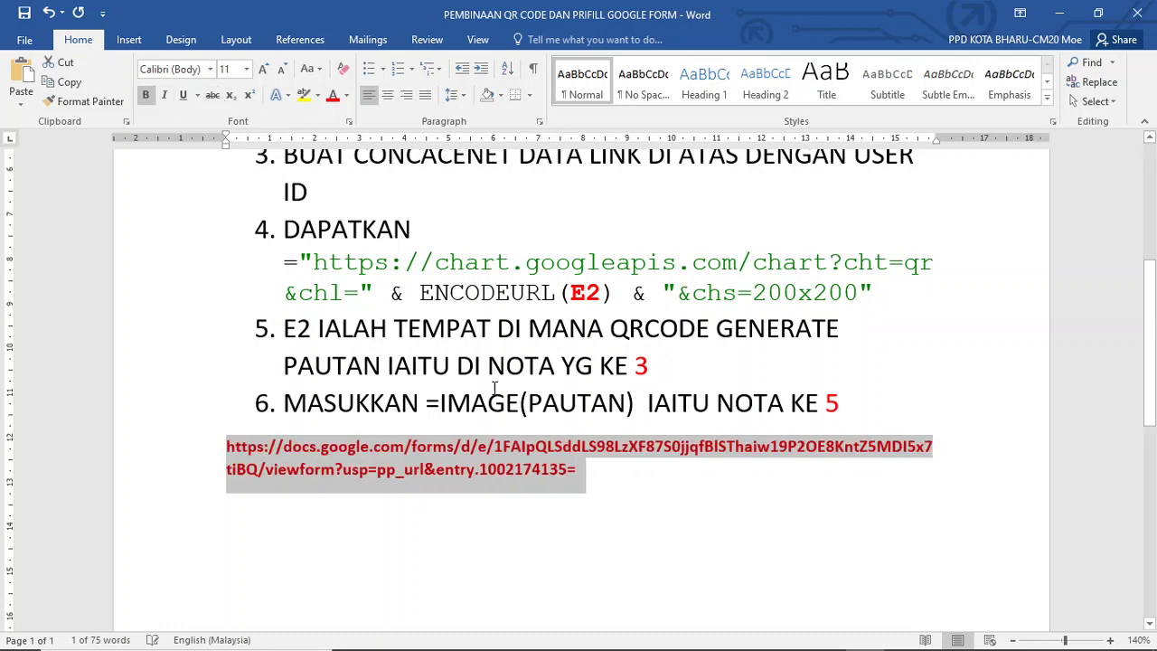
left_click(602, 475)
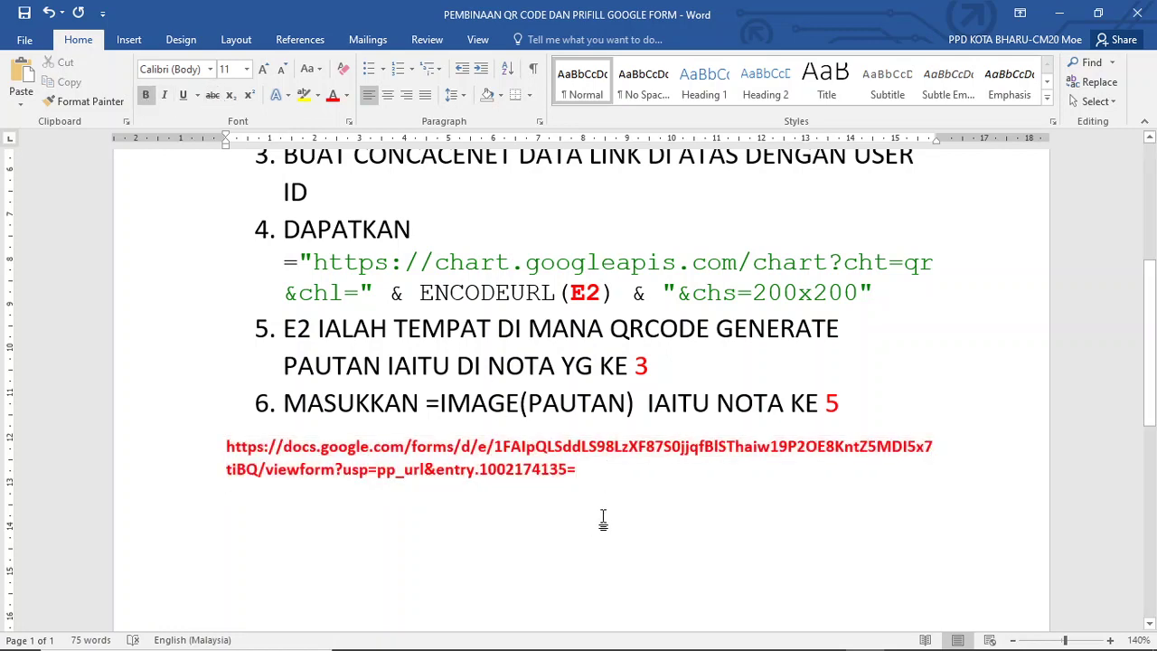
scroll(603, 518, "up", 2)
scroll(602, 516, "up", 3)
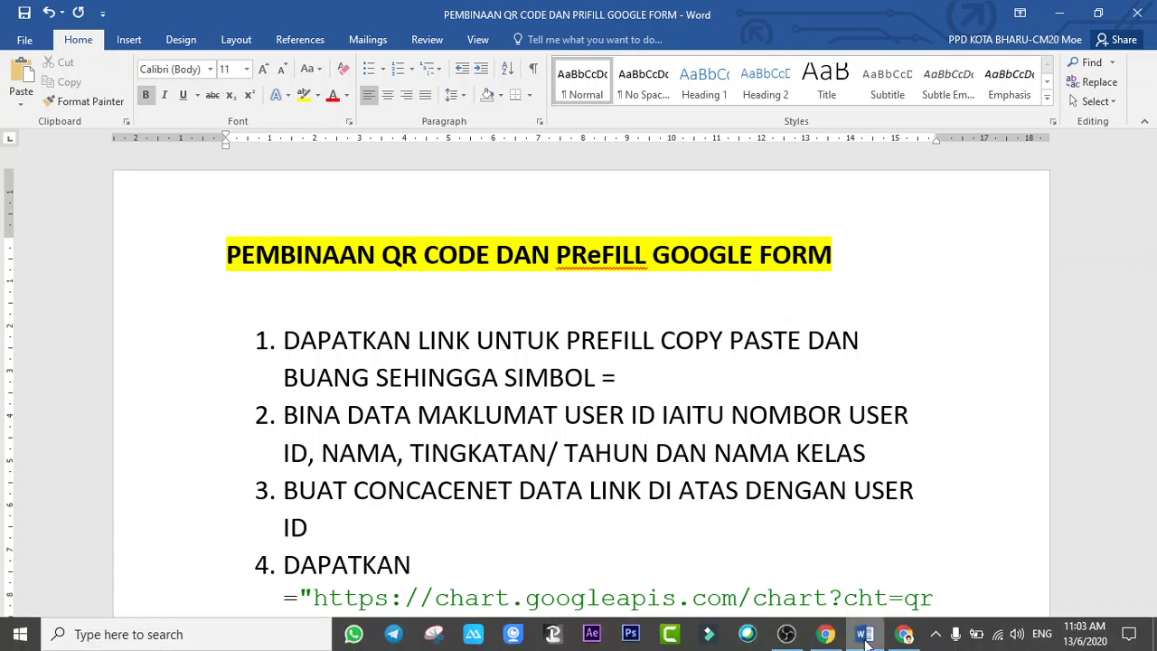
- Enter 37 as the SUHU BADAN answer on the pre-fill page and regenerate the link
left_click(895, 630)
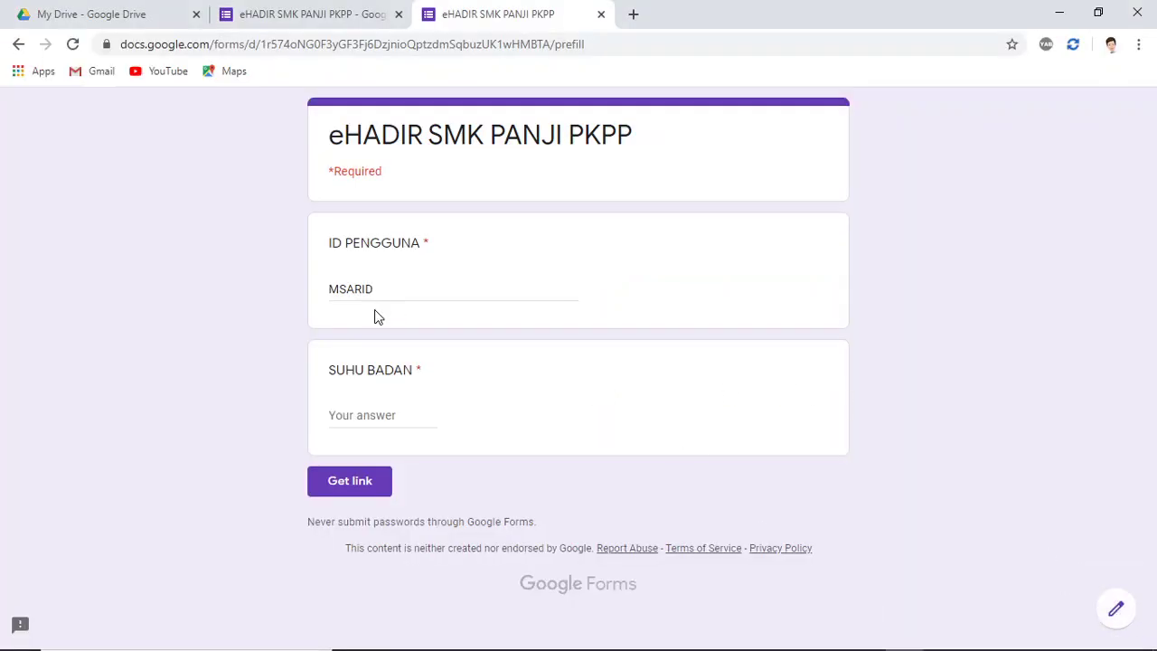
left_click(365, 416)
type("37")
left_click(346, 483)
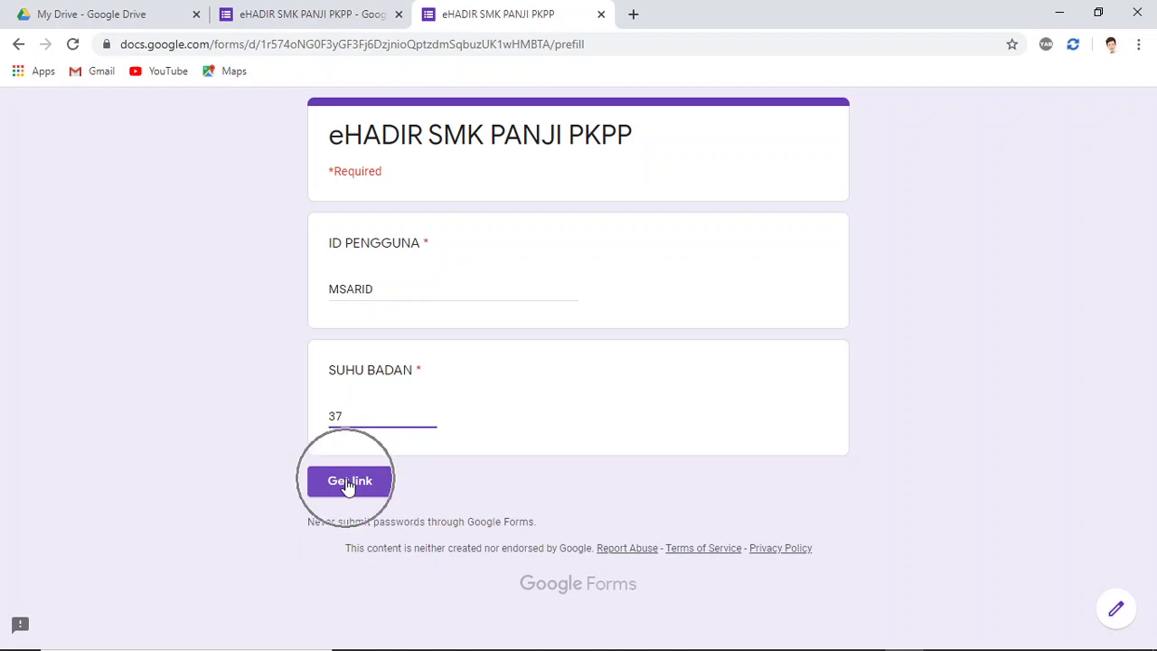
- In the form preview, submit a test response with a sample user ID and SUHU BADAN 37
left_click(291, 16)
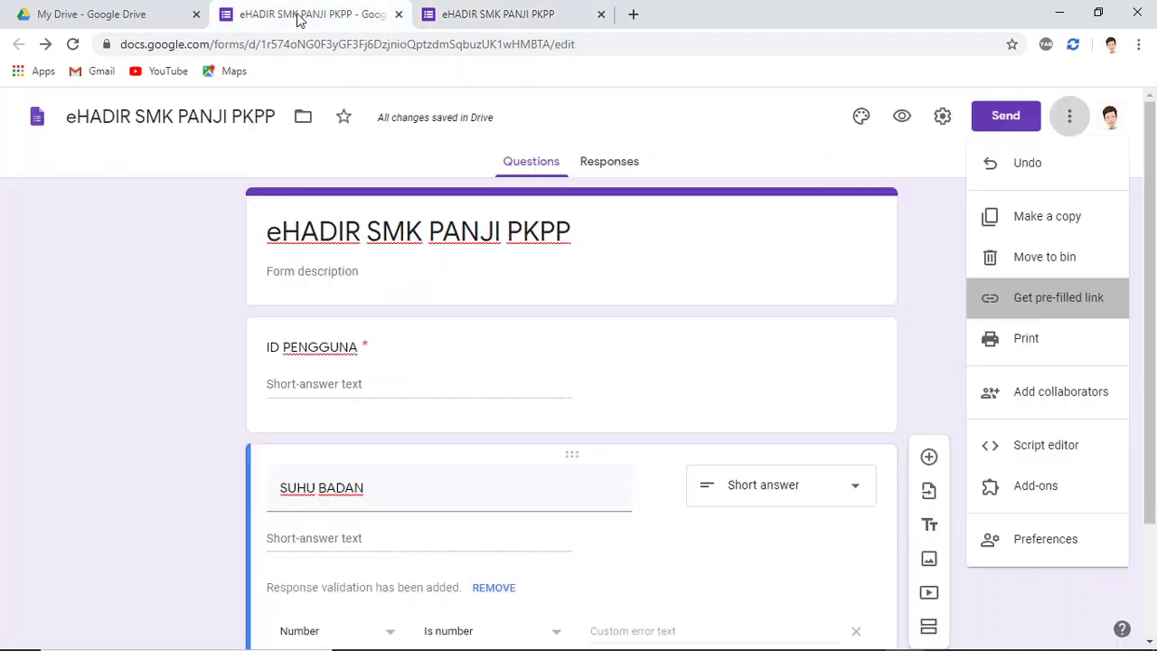
left_click(529, 123)
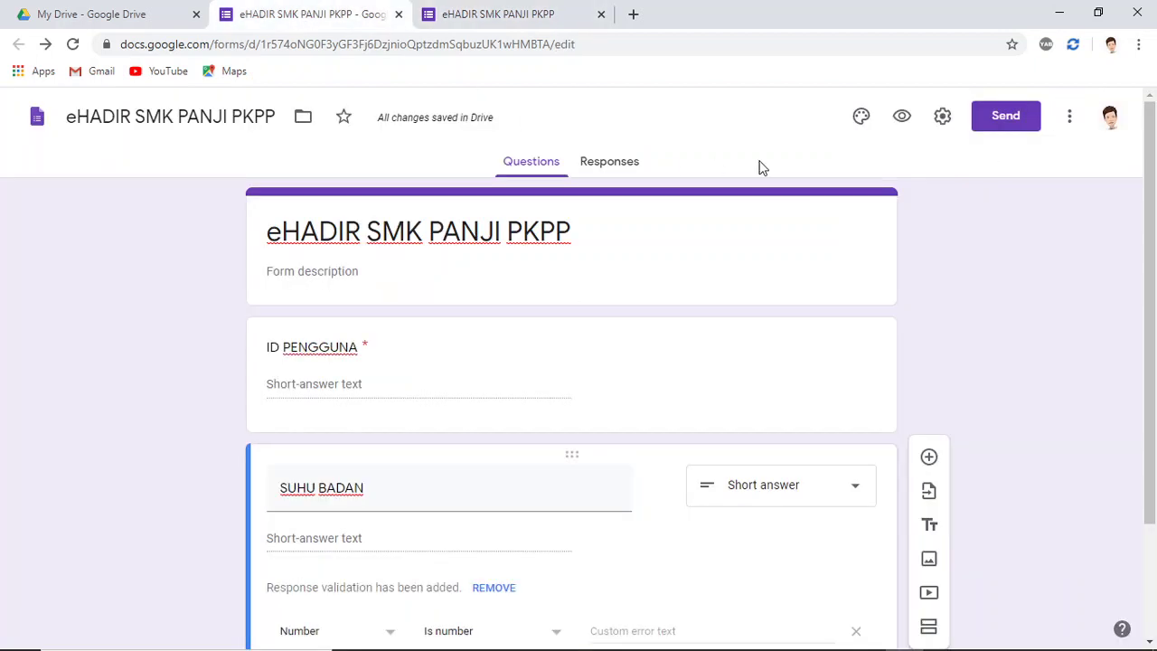
left_click(900, 124)
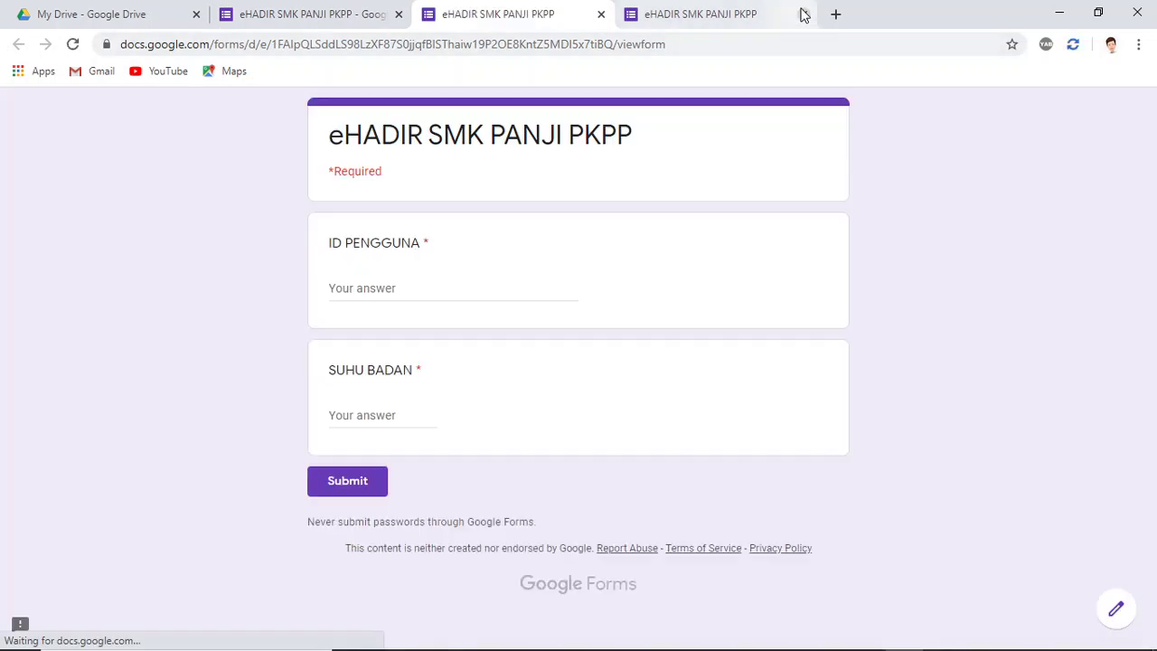
left_click(802, 14)
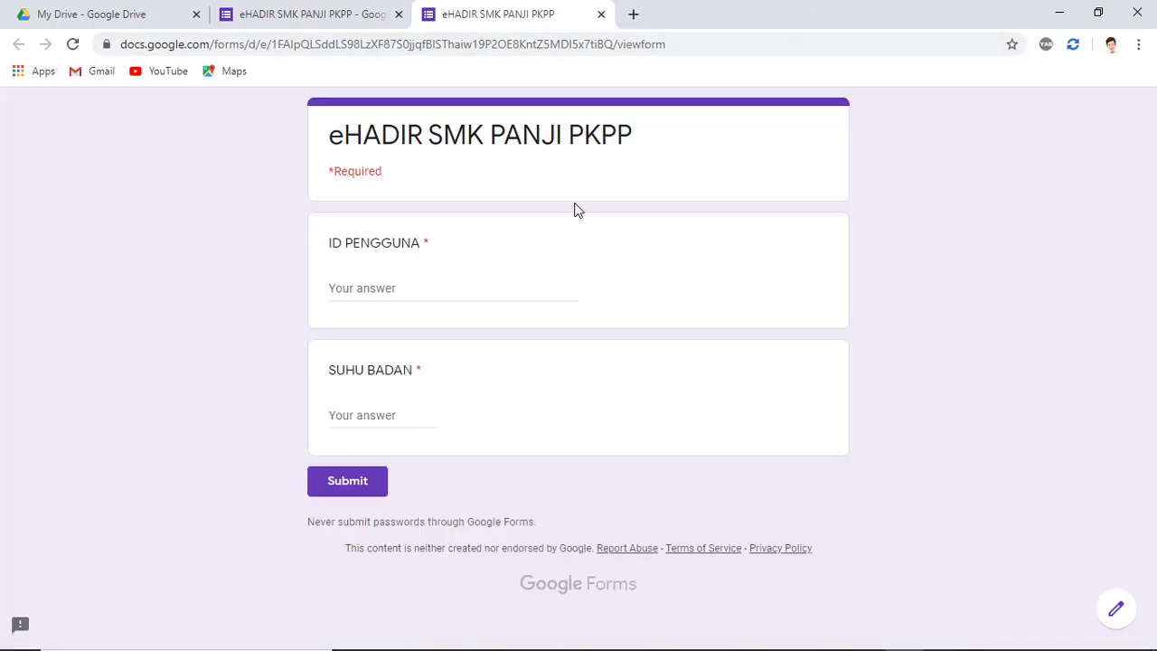
left_click(408, 291)
type("MS")
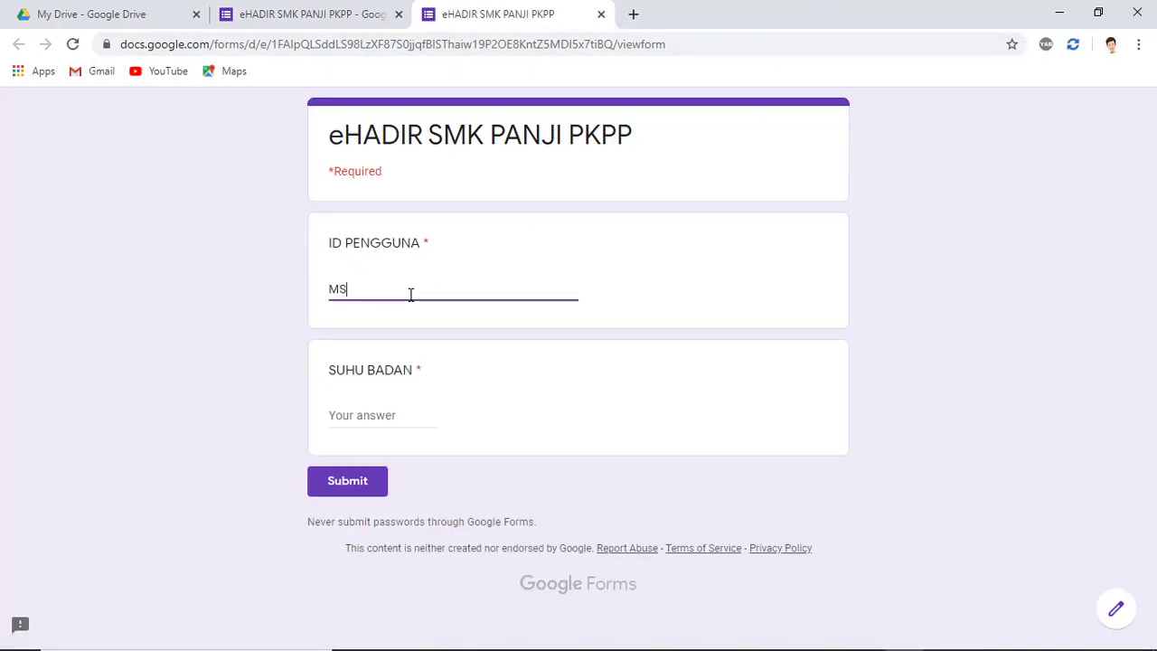
type("ARID")
left_click(348, 413)
type("37")
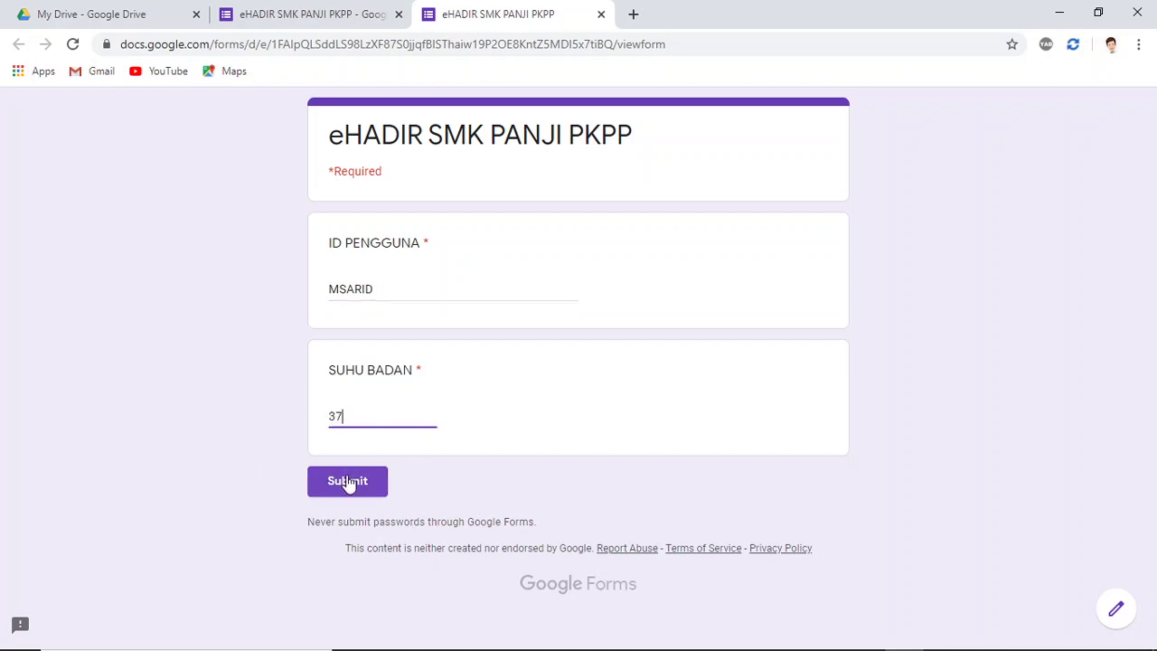
left_click(348, 484)
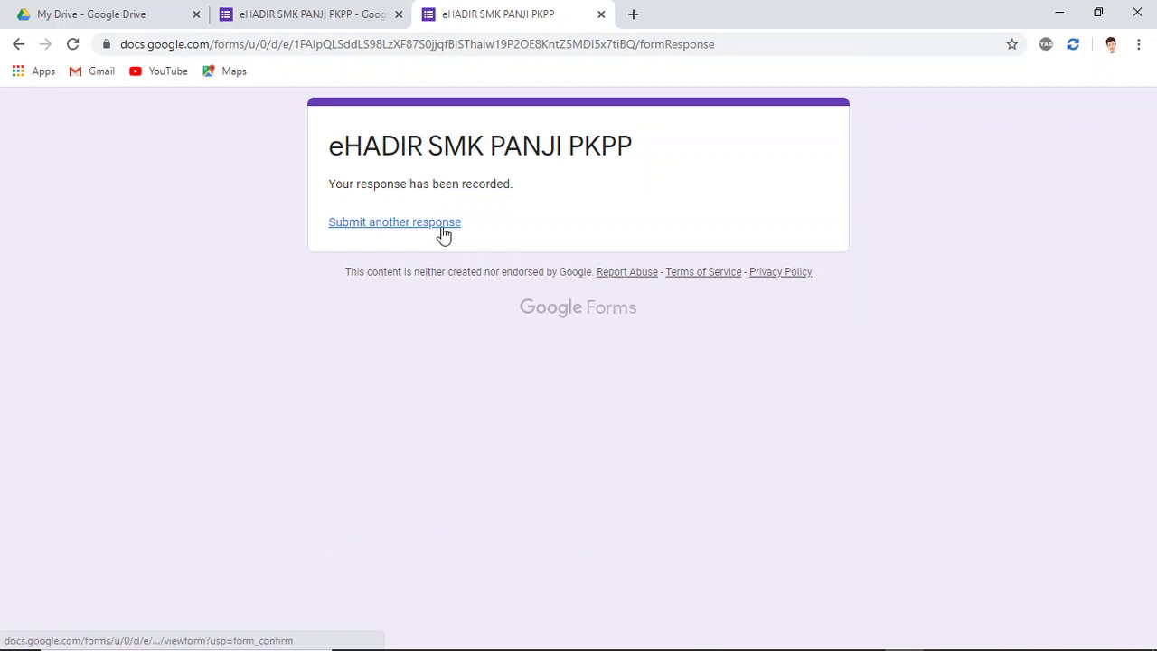
left_click(440, 228)
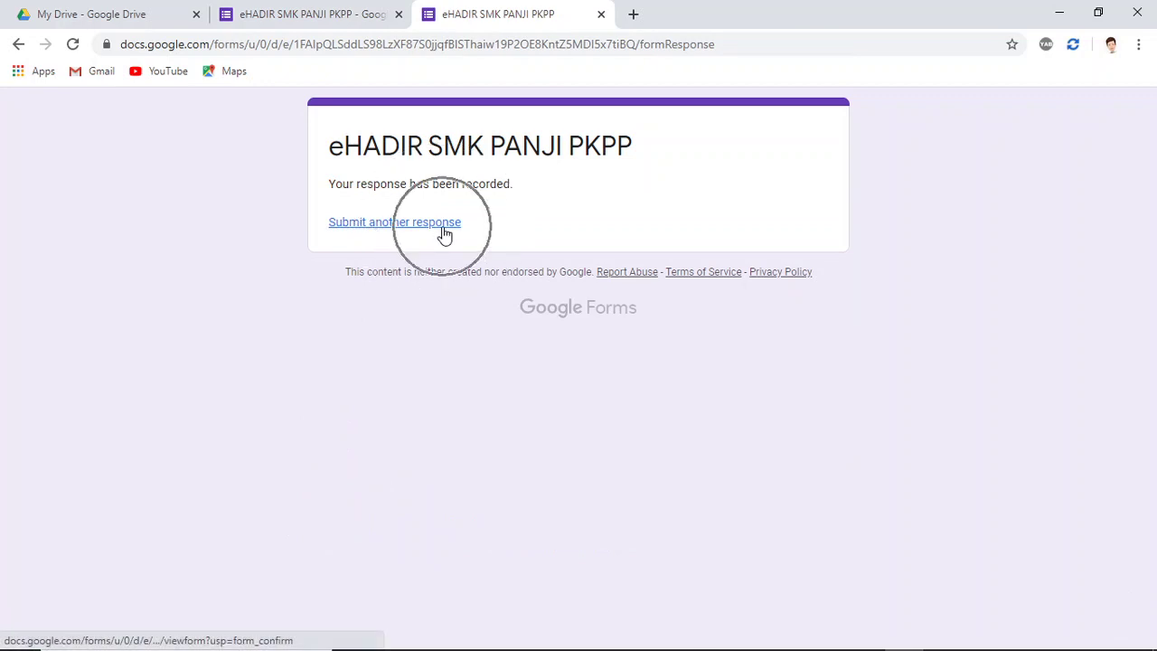
- From the Responses tab, link the form to a newly created responses spreadsheet
left_click(330, 26)
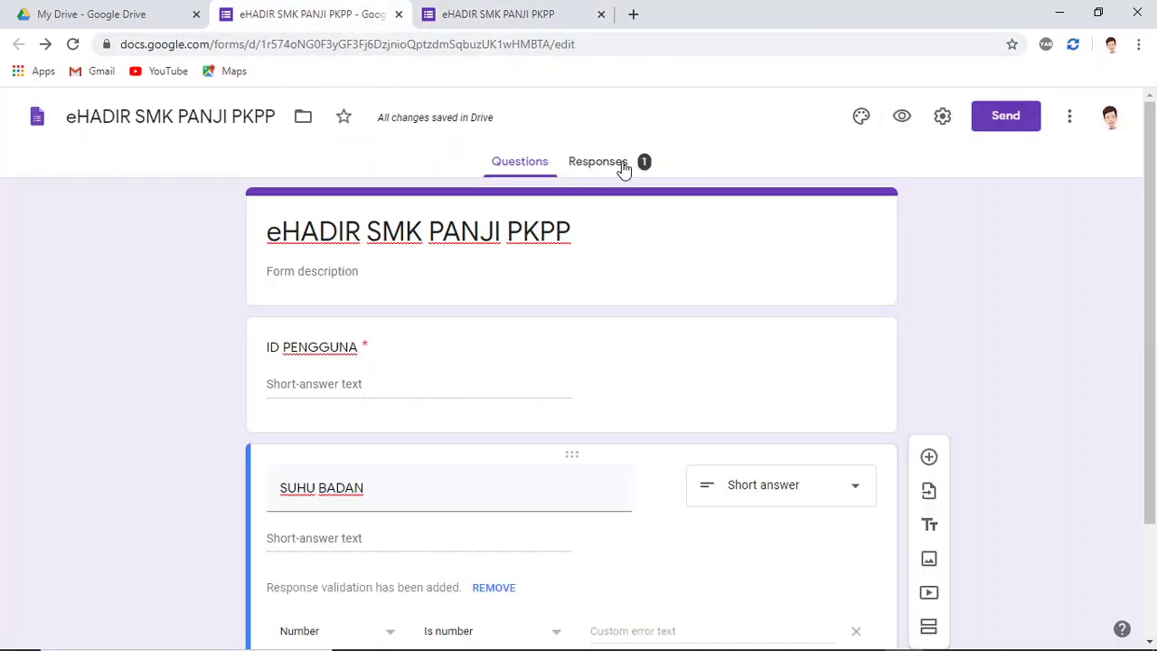
left_click(623, 166)
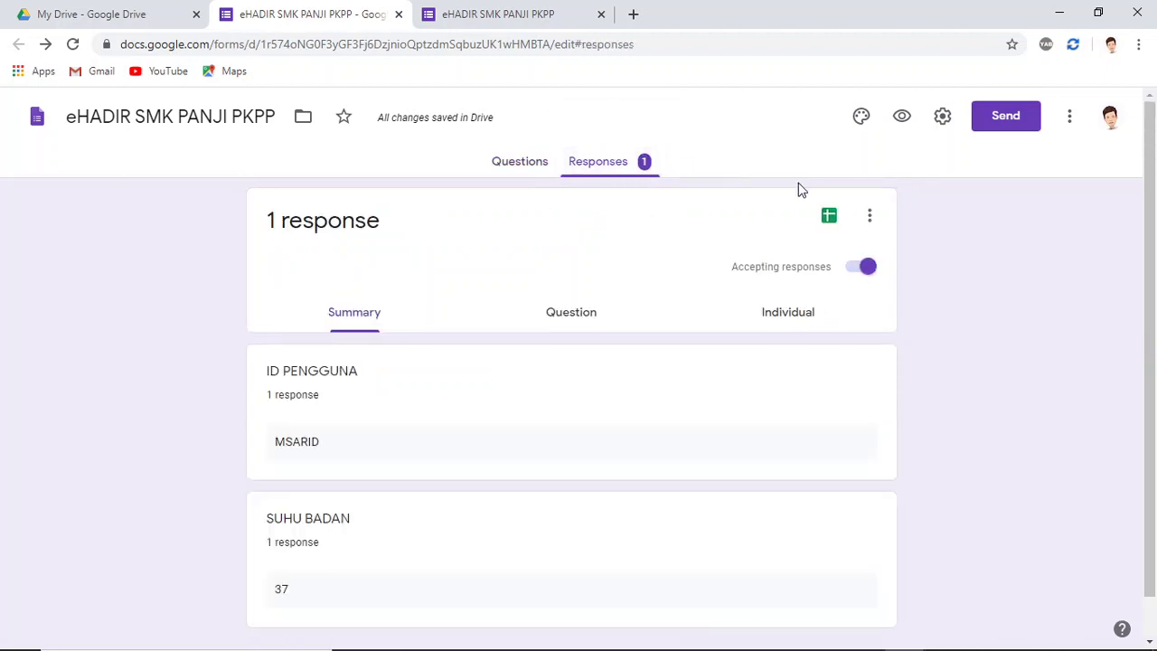
left_click(829, 217)
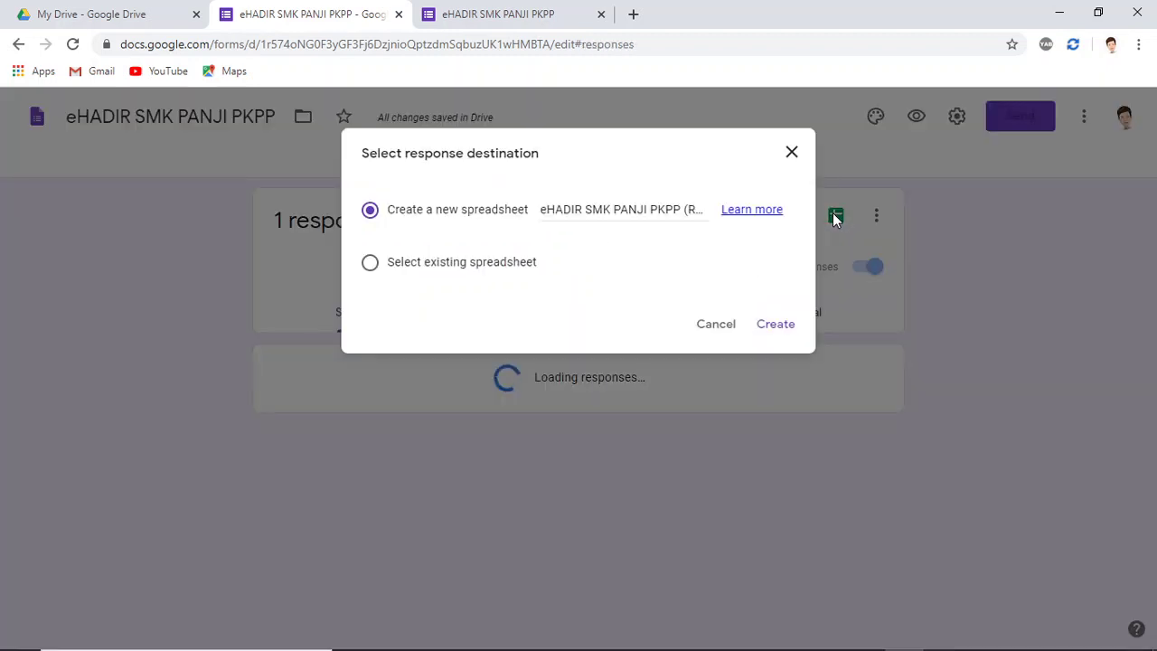
left_click(771, 329)
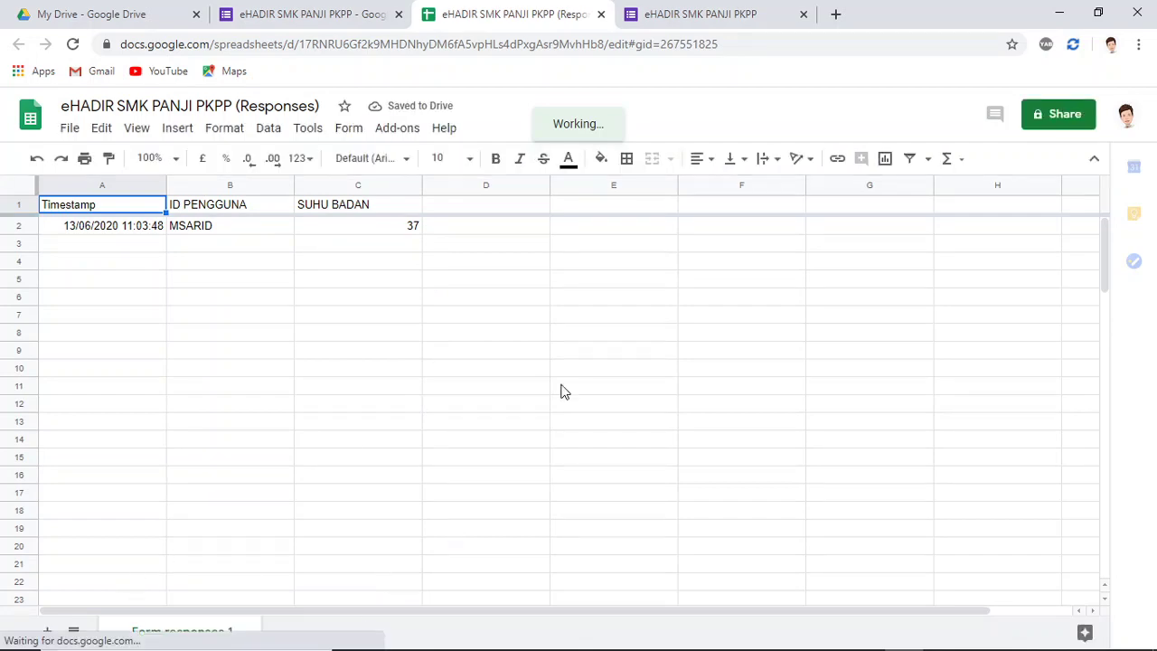
- Move from the Word notes to the eHADIR SMK PANJI PKPP (Responses) spreadsheet in Chrome
mouse_move(904, 641)
left_click(874, 637)
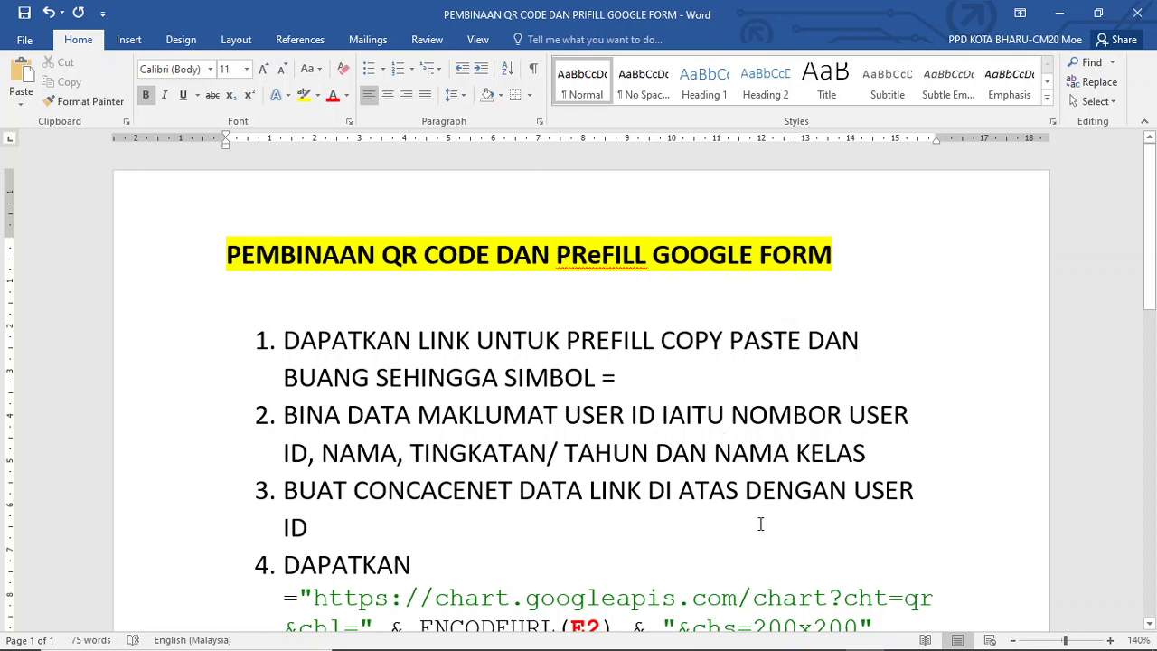
left_click(902, 638)
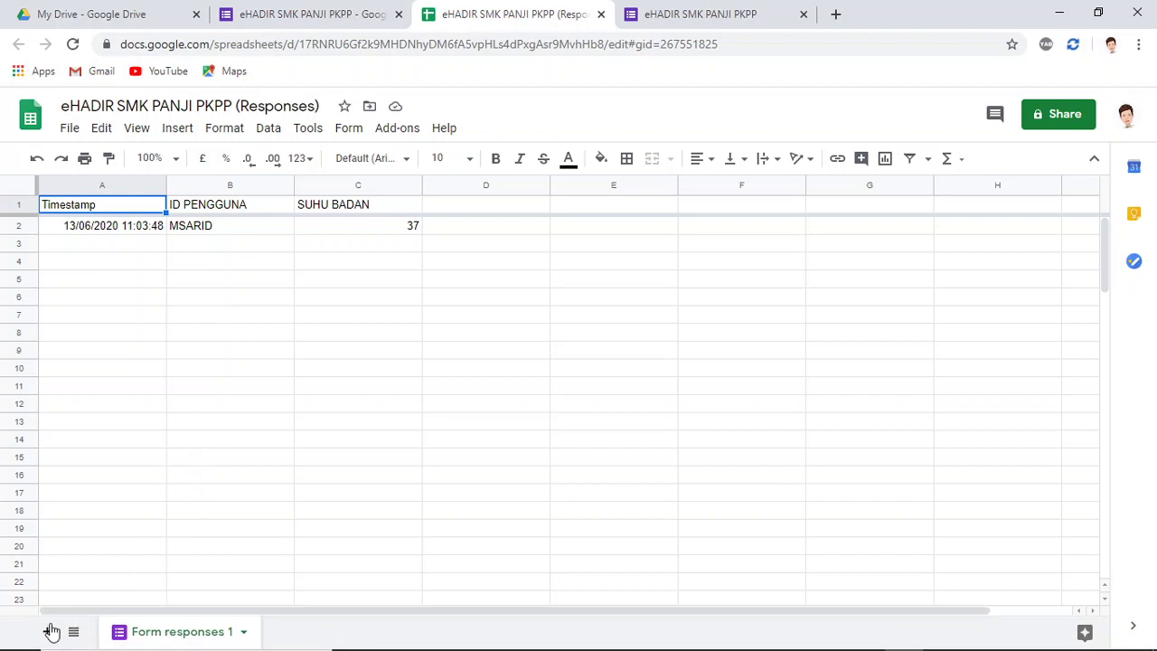
- Add a new sheet and name it MAKLUMAT
left_click(48, 631)
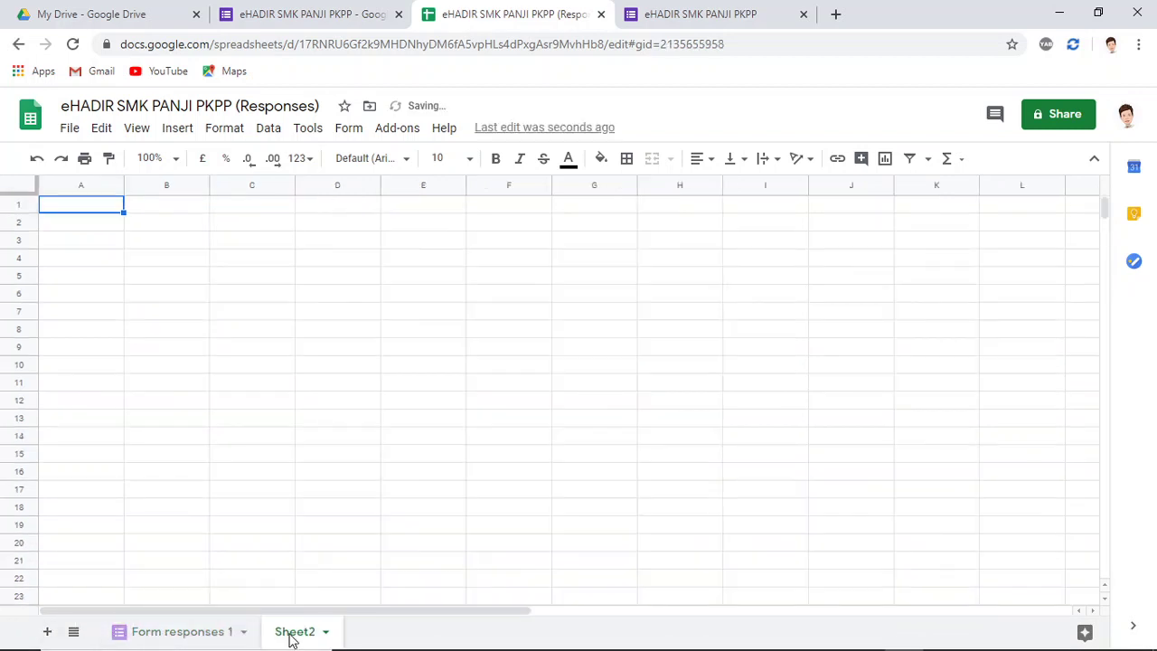
double_click(289, 636)
type("MA")
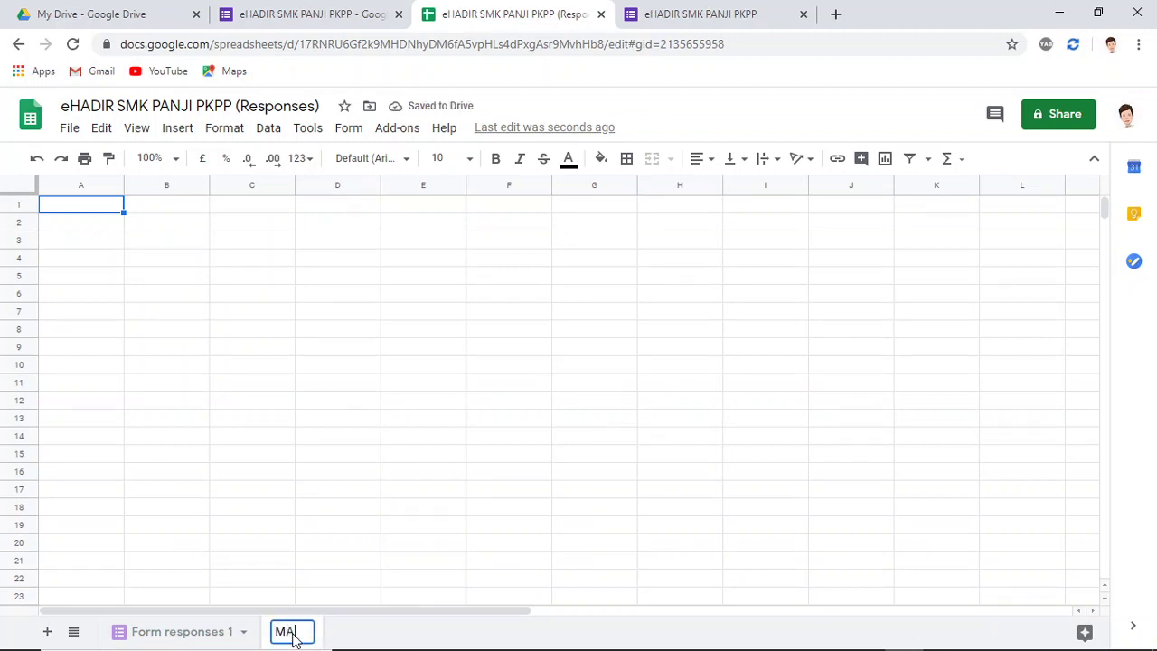
type("KLUMAT")
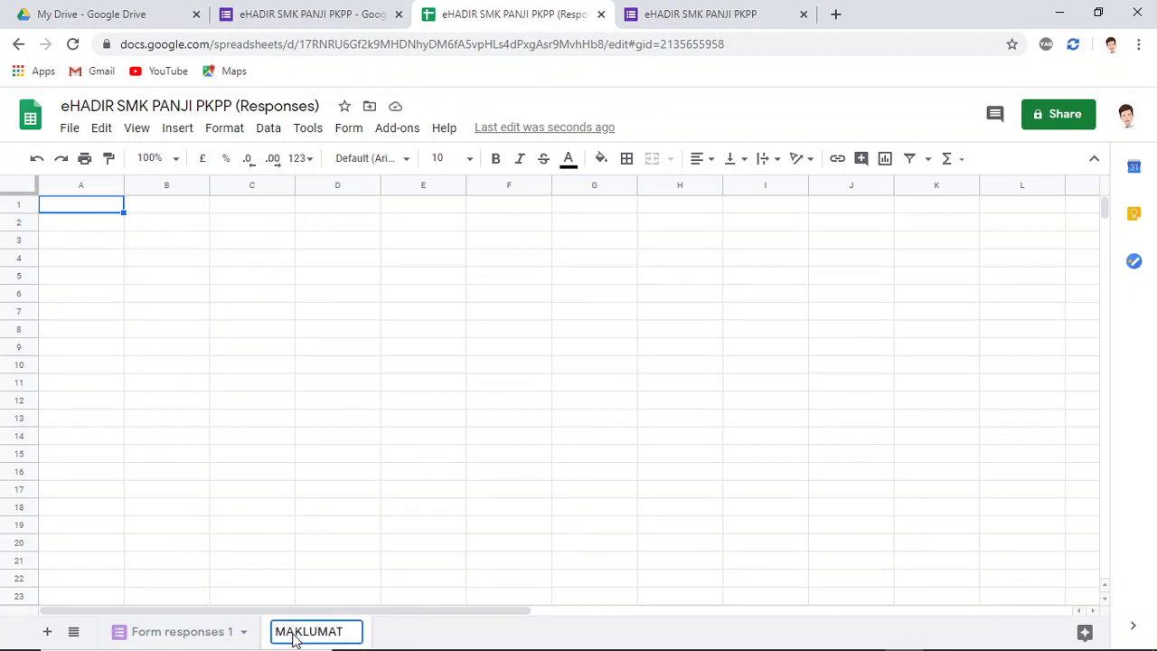
left_click(119, 206)
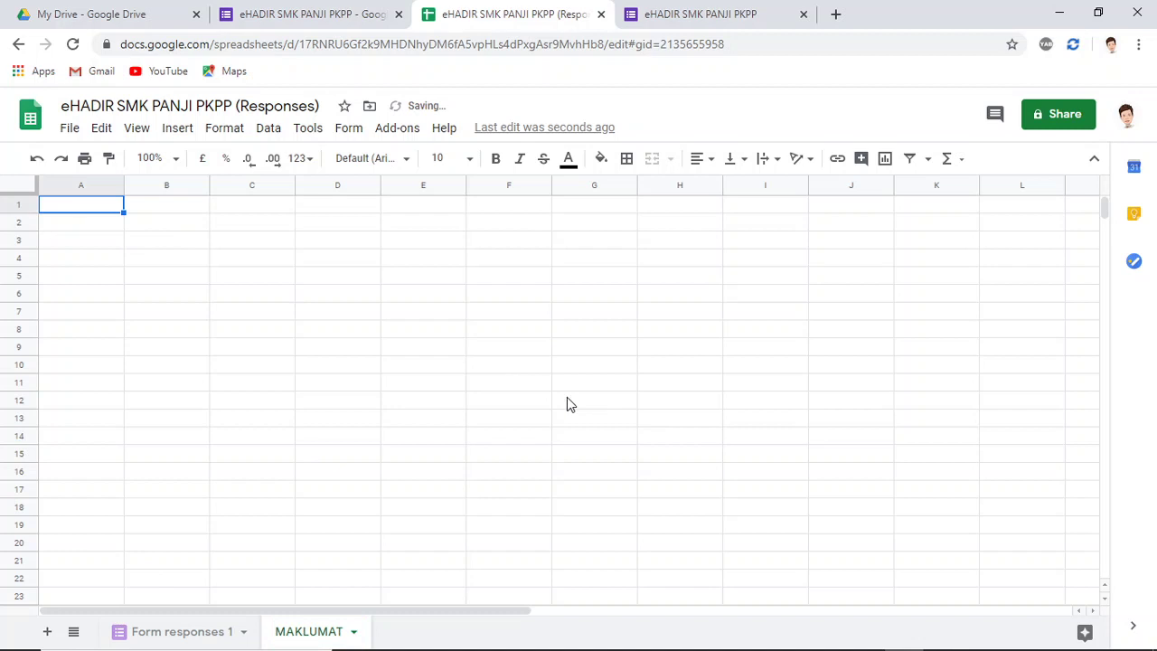
- Enter headers ID PENGGUNA, NAMA, KELAS/ TINGKATAN and NAMA KELAS in A1:D1, widening column C
type("ID PE")
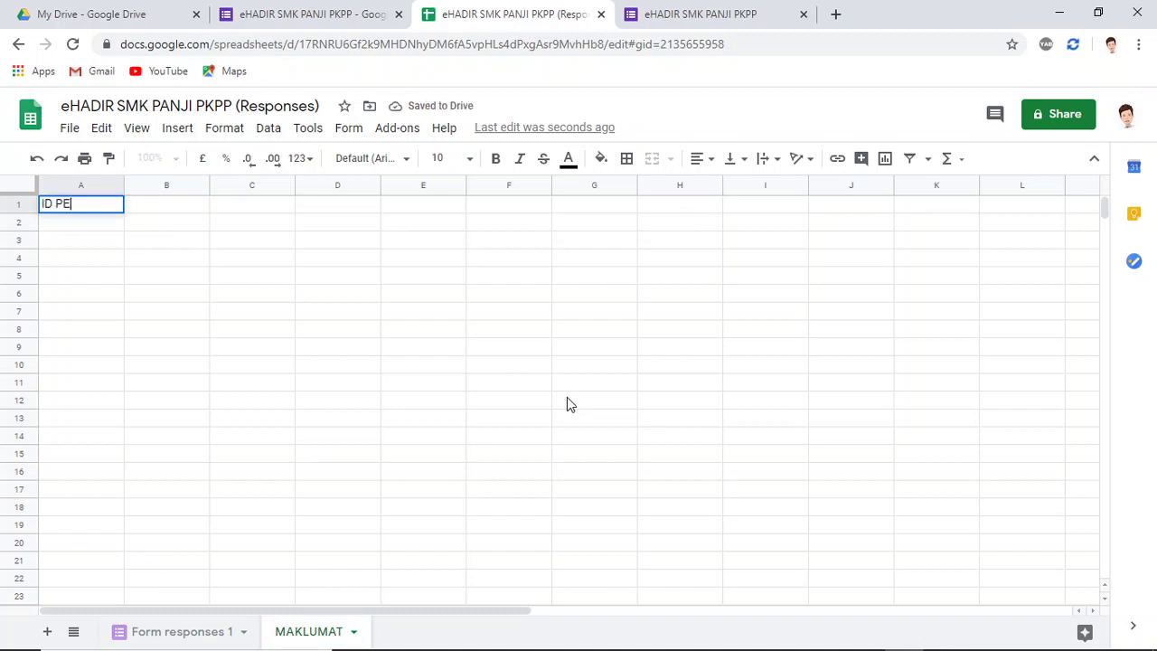
type("NGGUNA")
key("Tab")
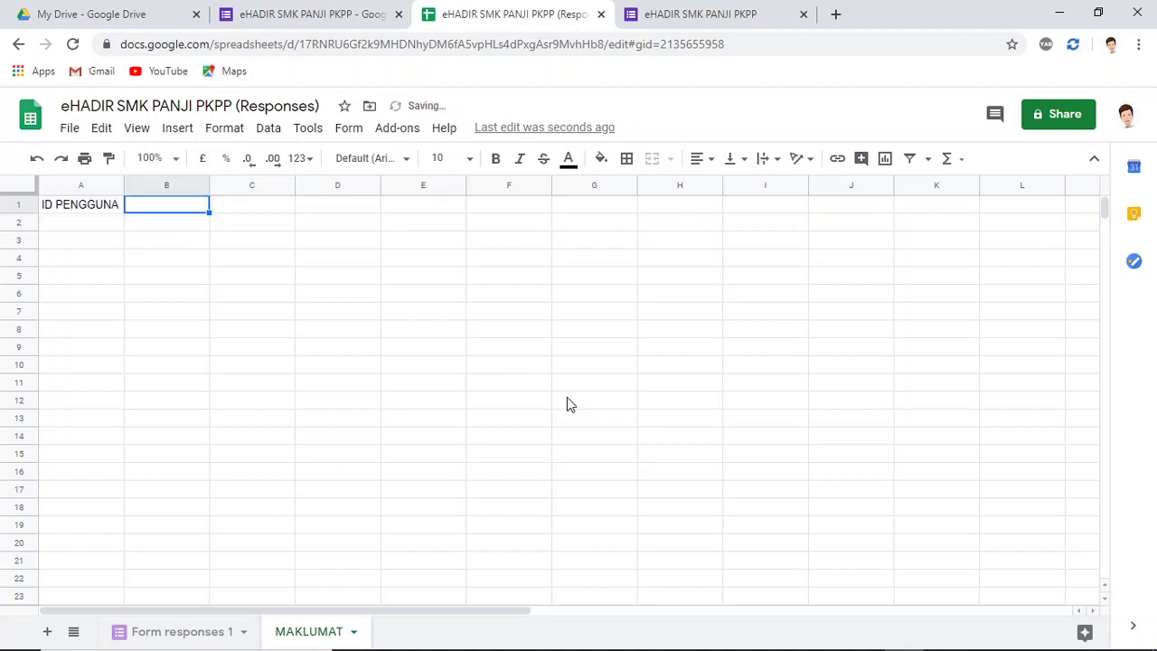
type("NAMA")
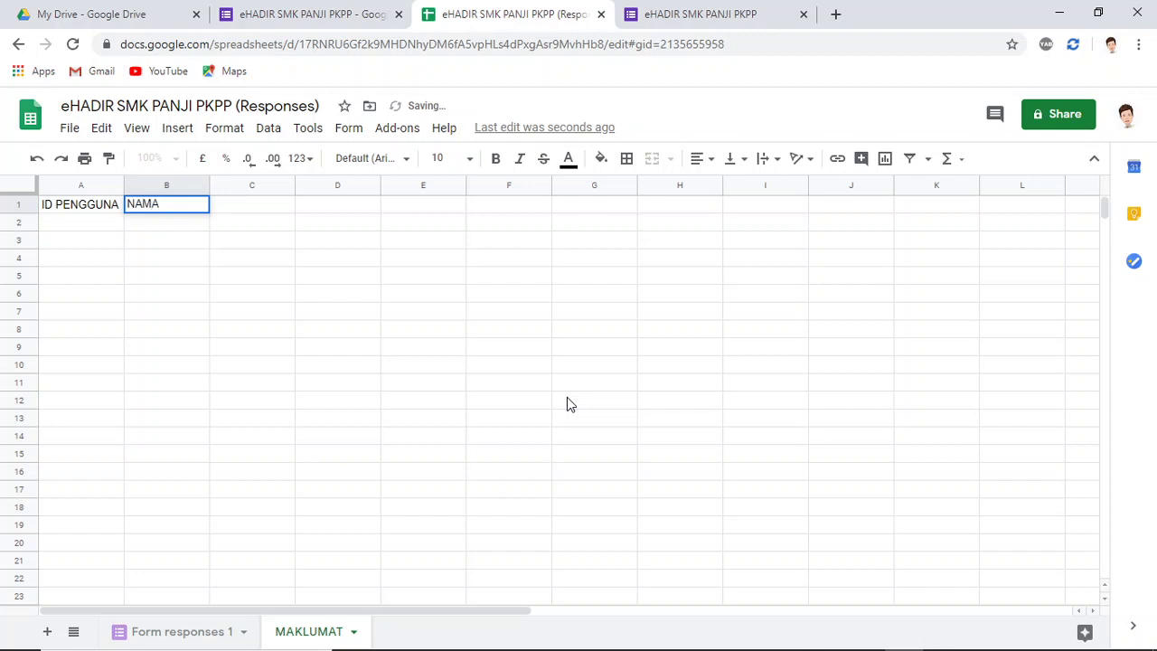
key("Tab")
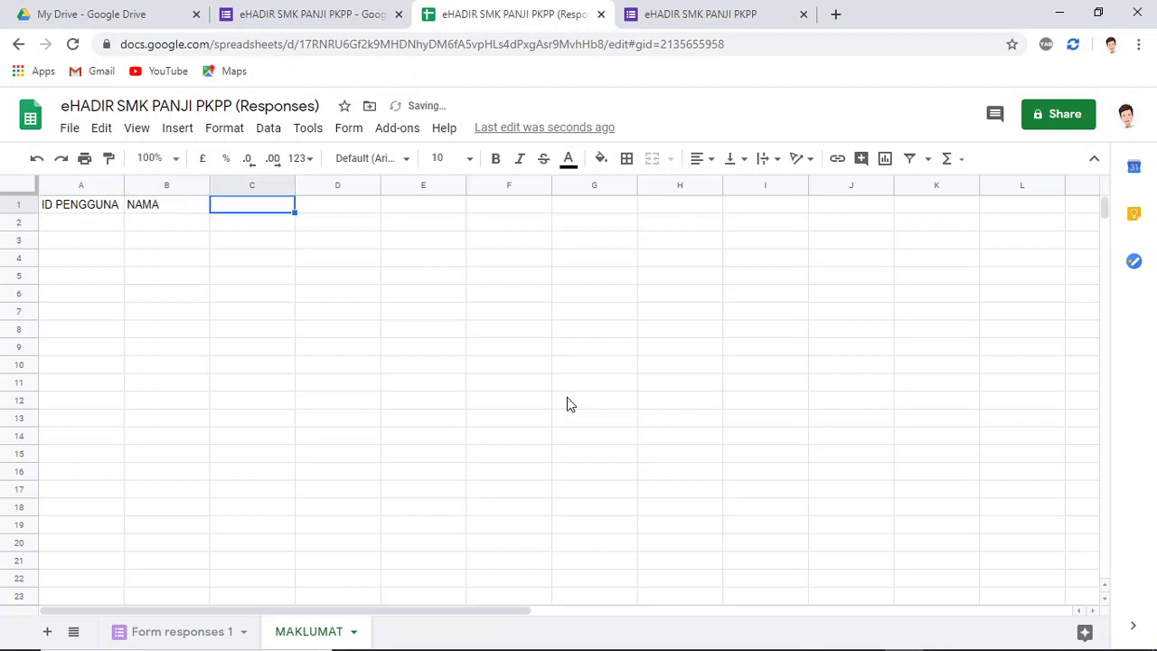
type("AL")
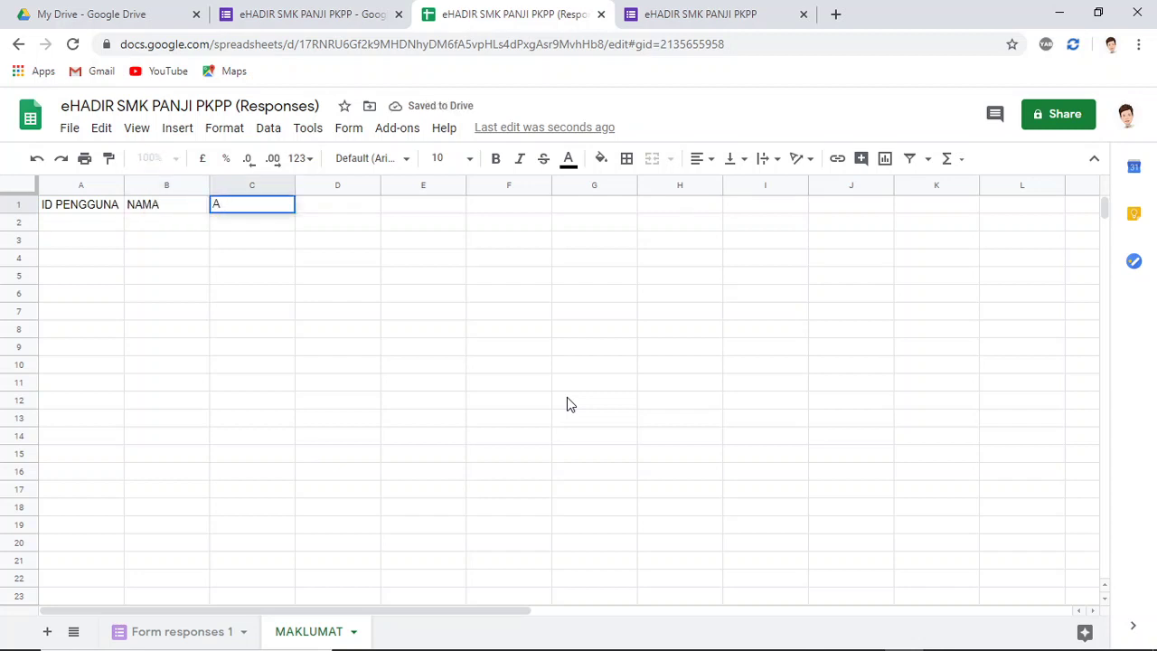
key("BackSpace")
type("K")
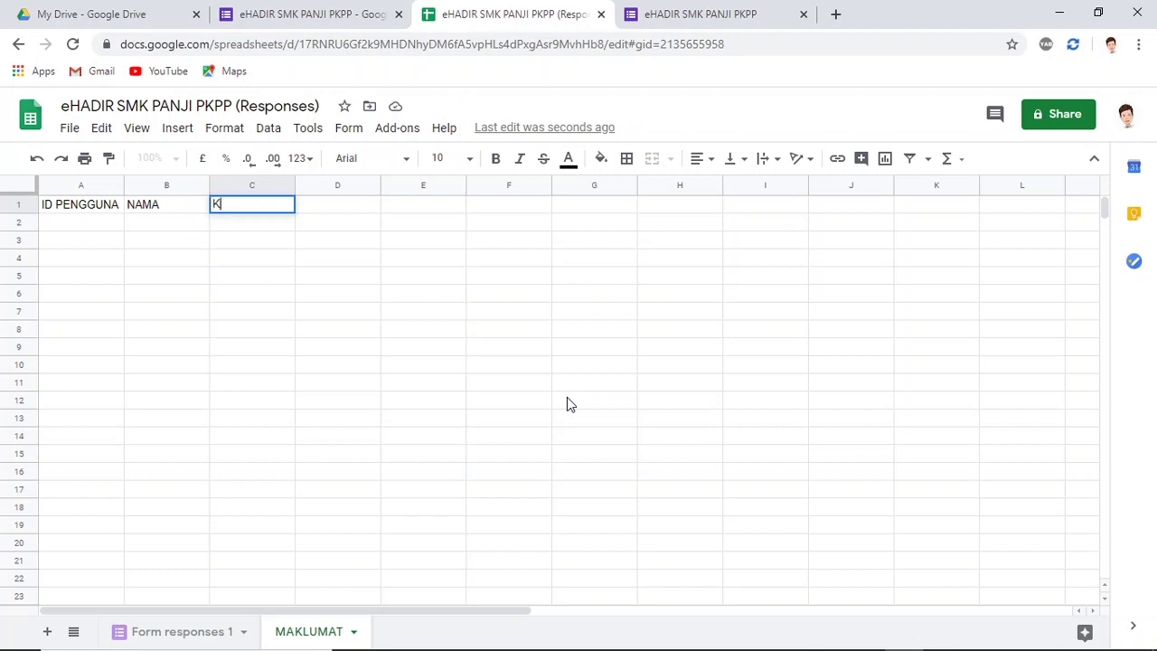
type("ELAS/ T")
type("INGKATAN")
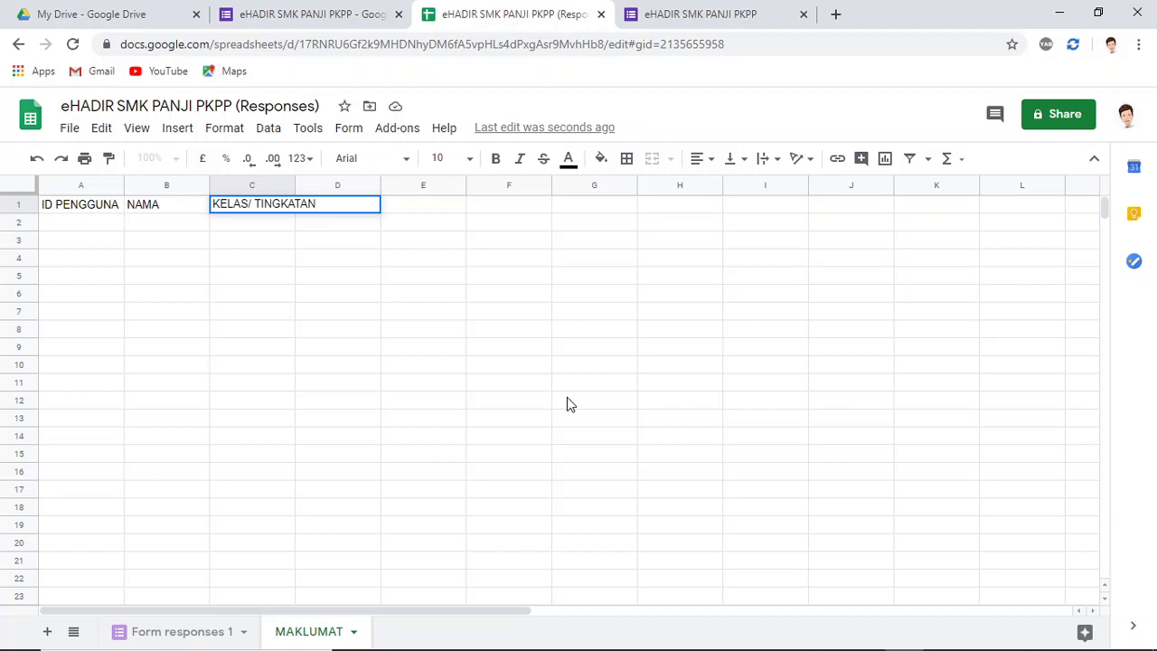
key("Tab")
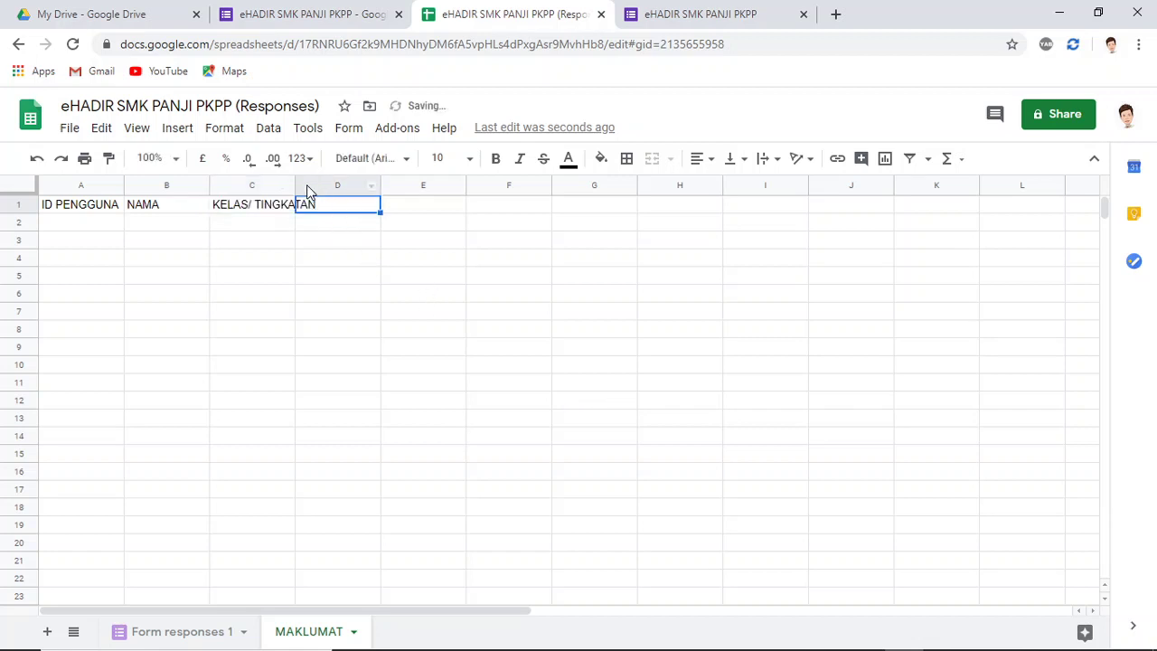
double_click(292, 182)
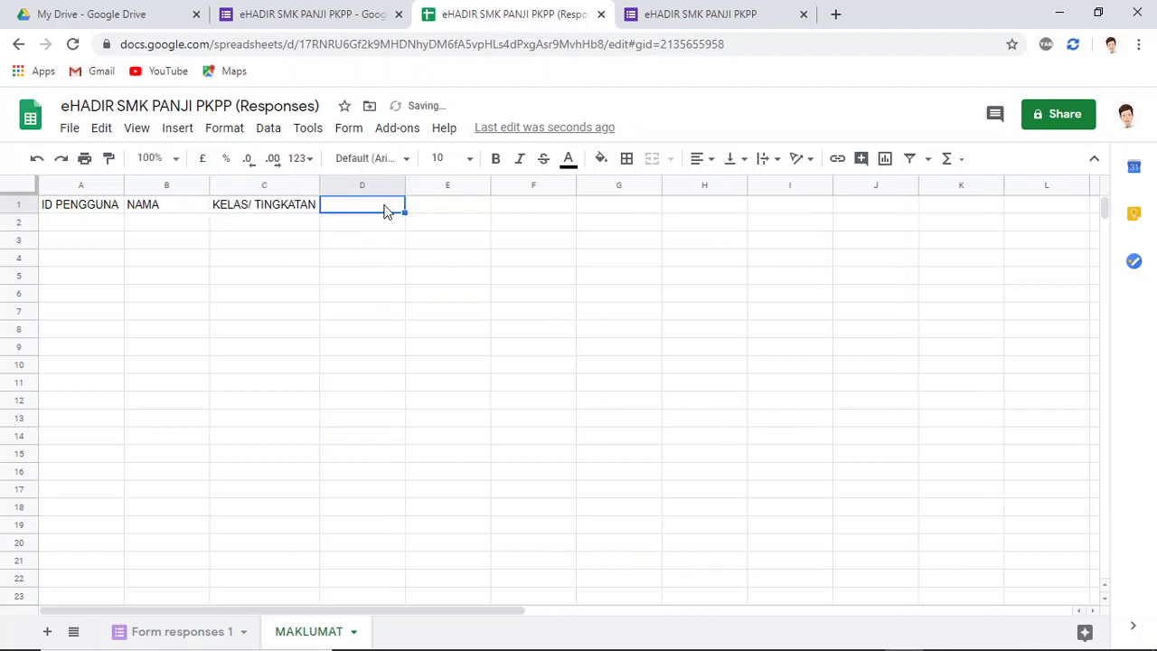
type("NAMA K")
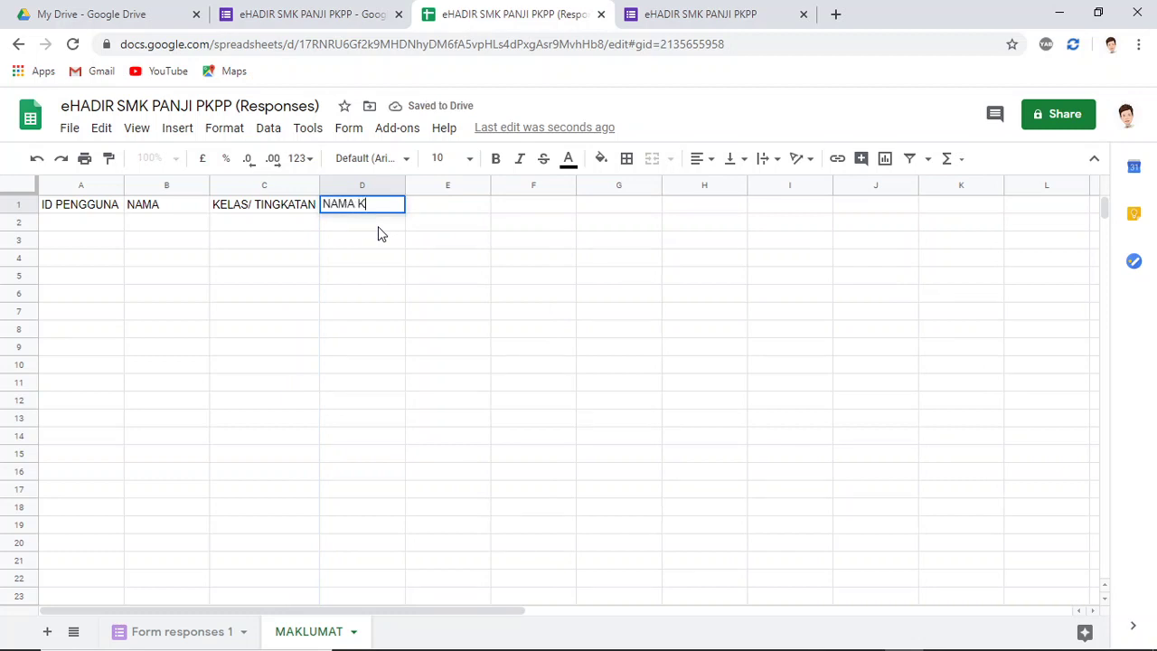
type("ELAS")
key("Tab")
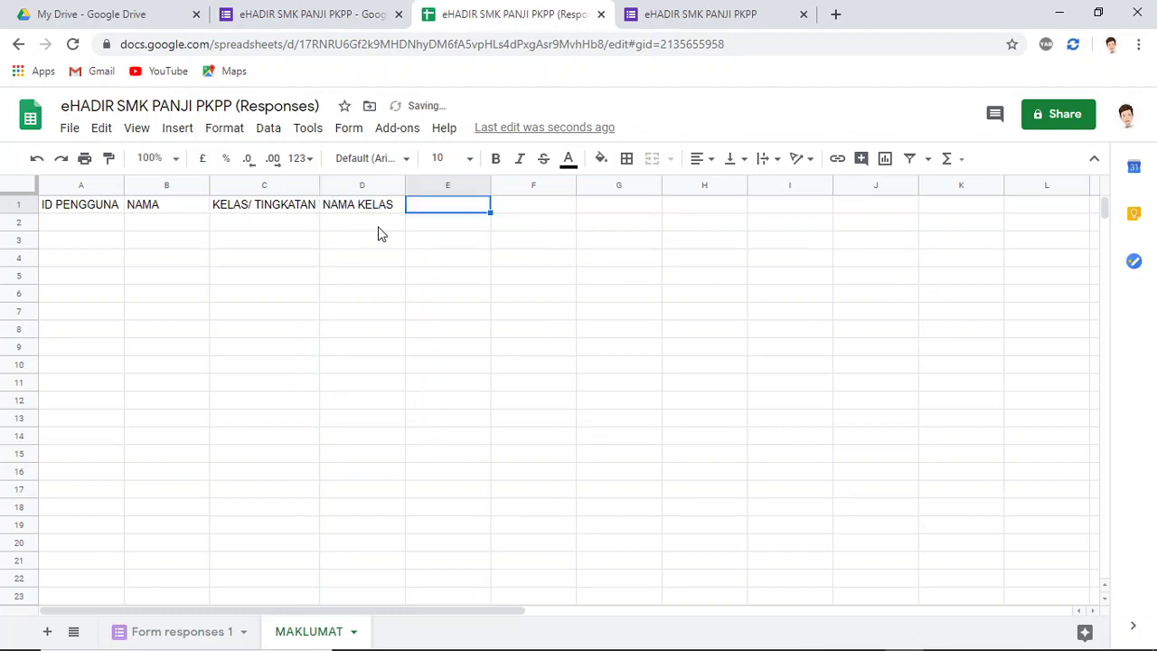
- Fill row 2 with the sample user's ID, full name, form T1 and class MAWAR, widening column B
left_click(76, 227)
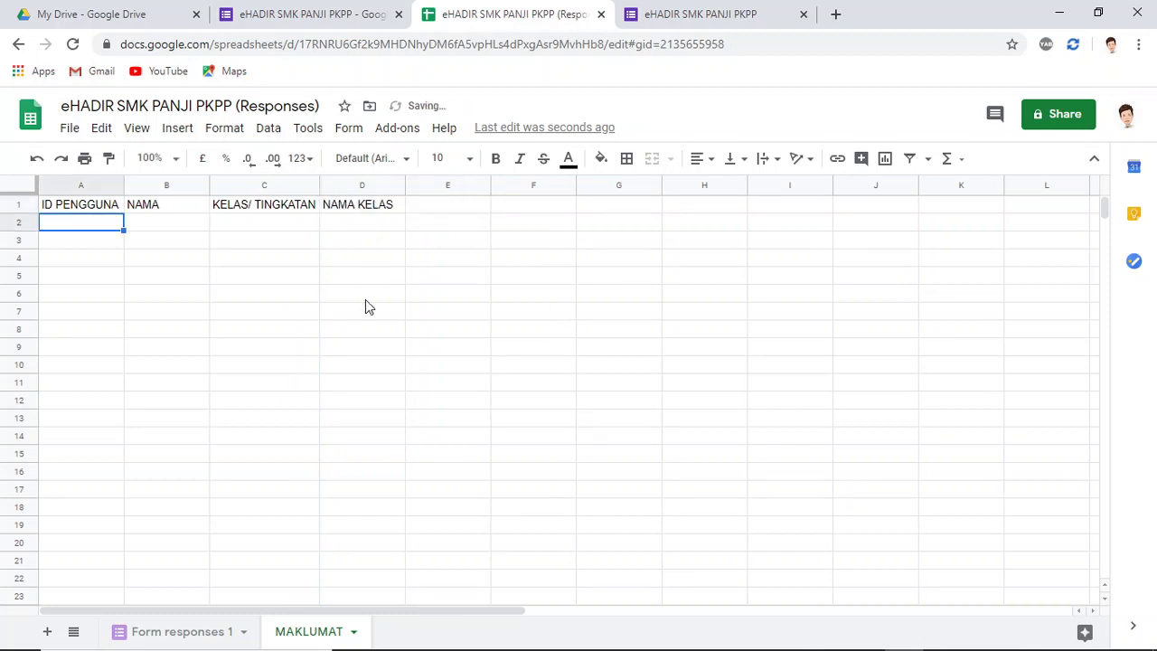
type("M")
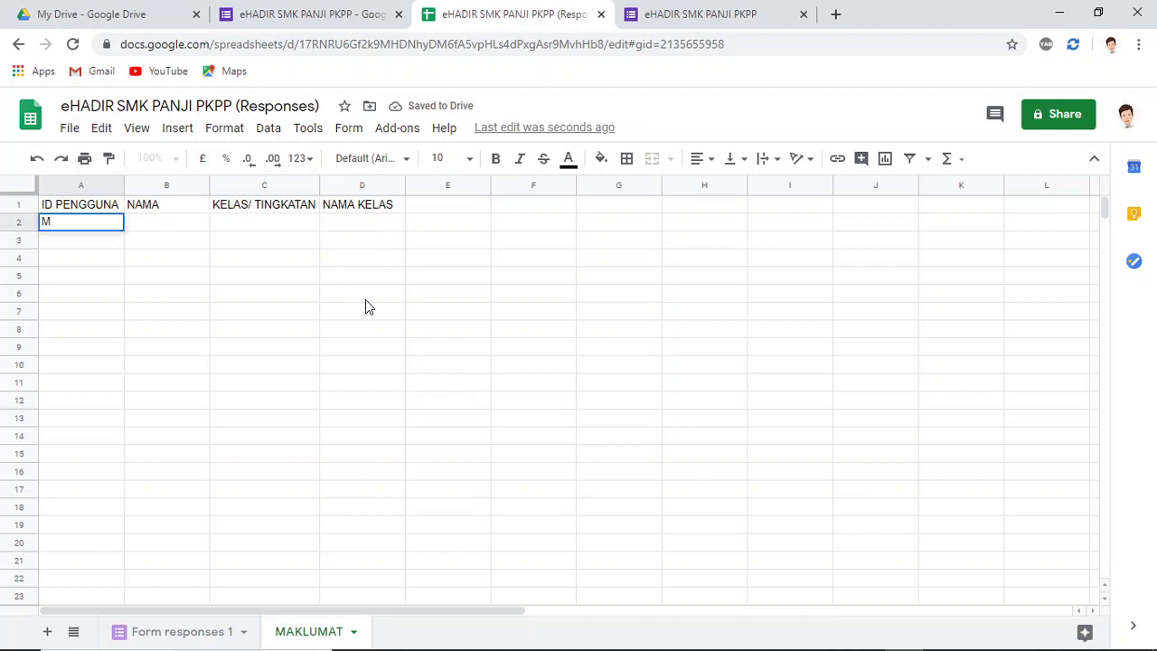
type("SARID")
key("Tab")
type("MUHA")
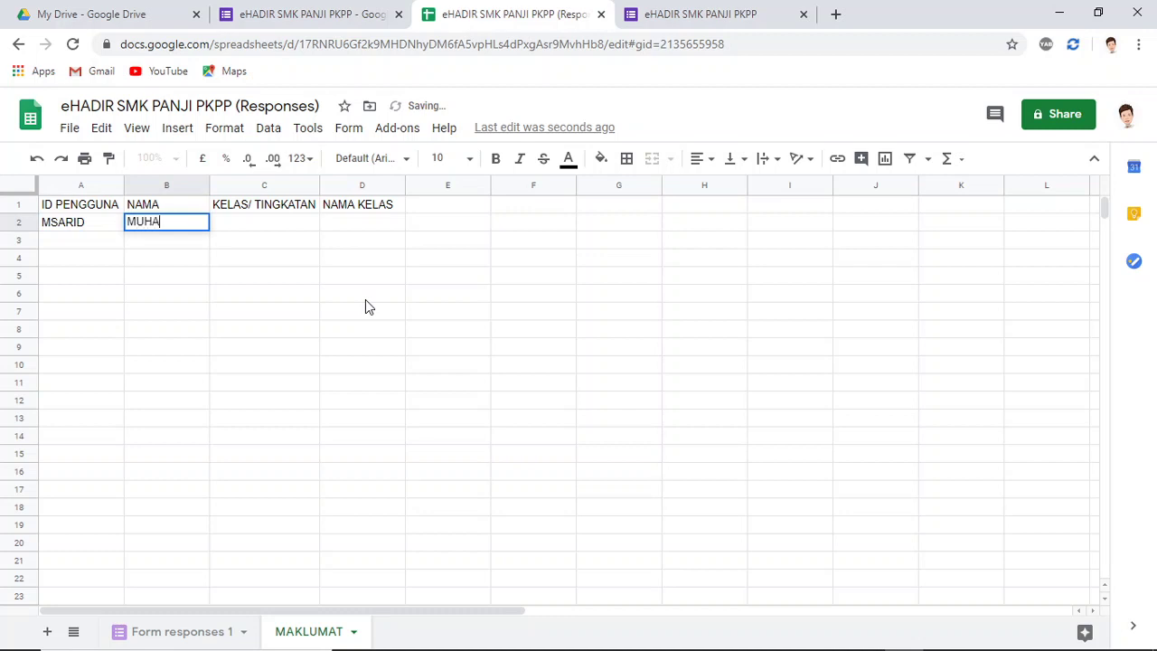
type("MAD ABDUL ")
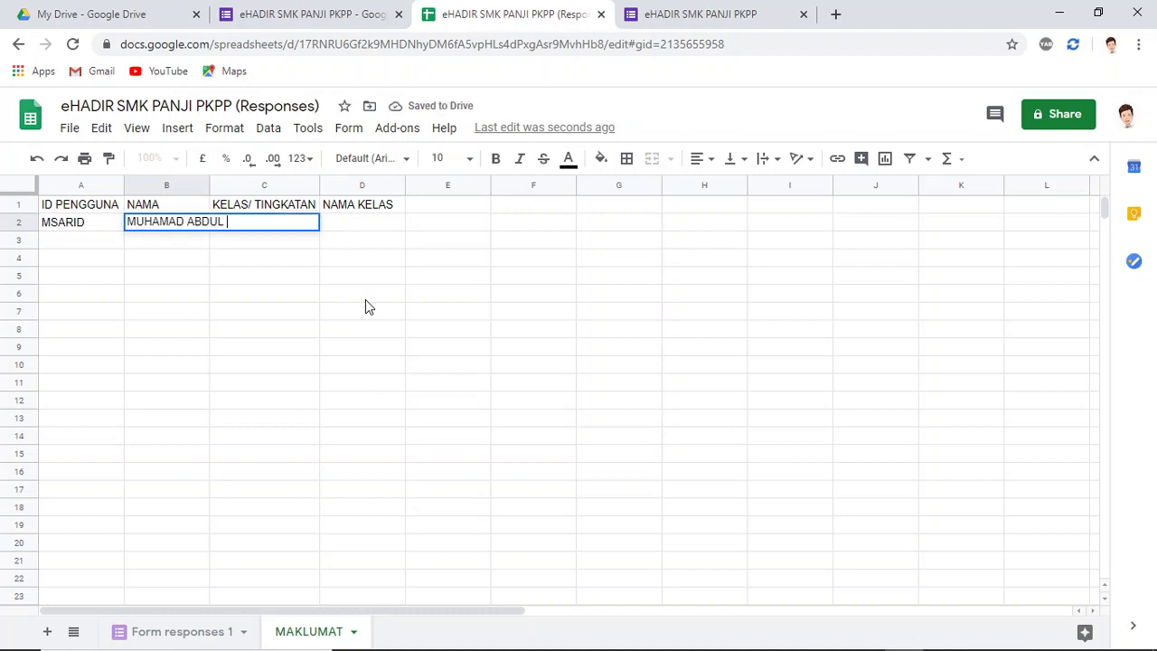
type("SARID SAID")
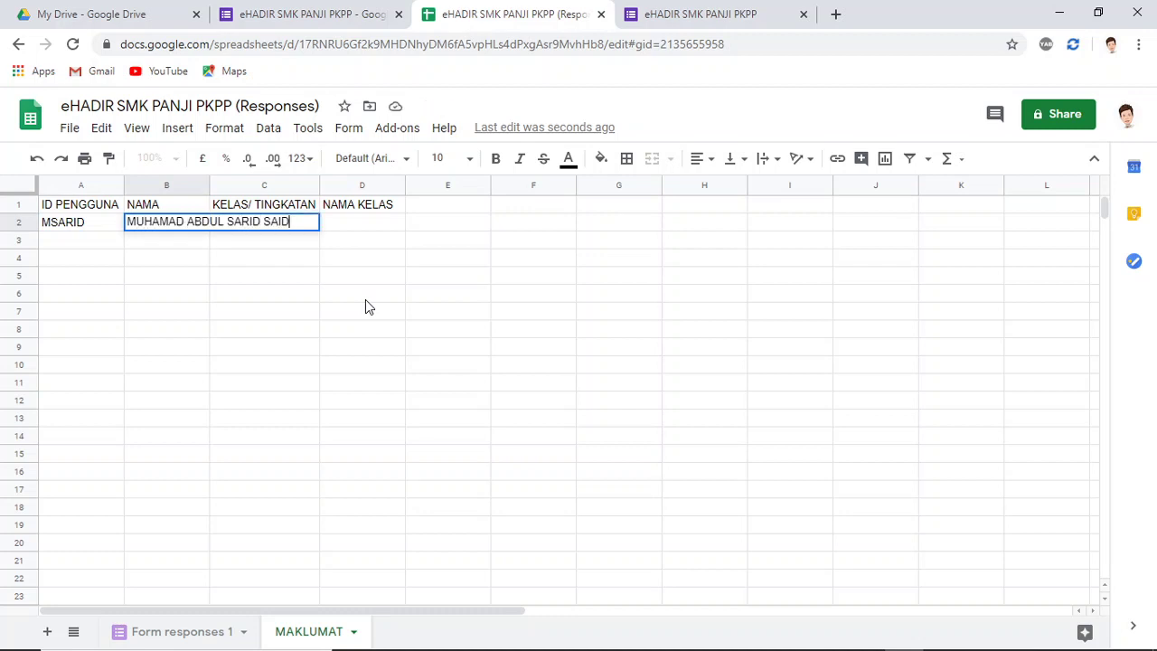
left_click(365, 299)
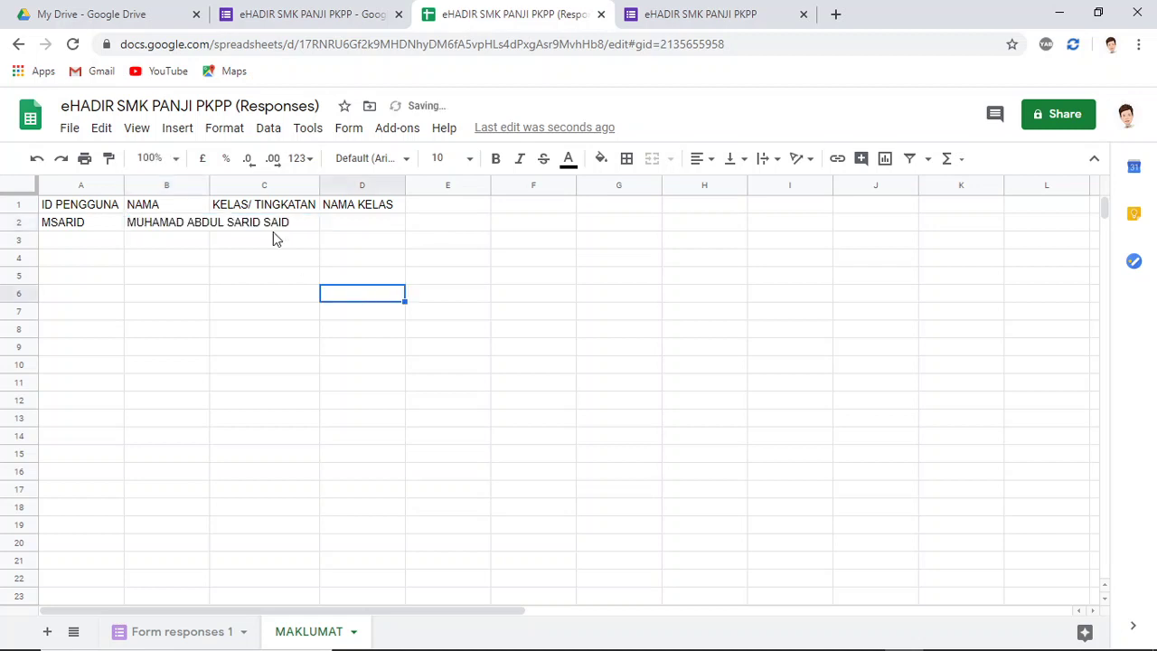
double_click(207, 182)
left_click(345, 224)
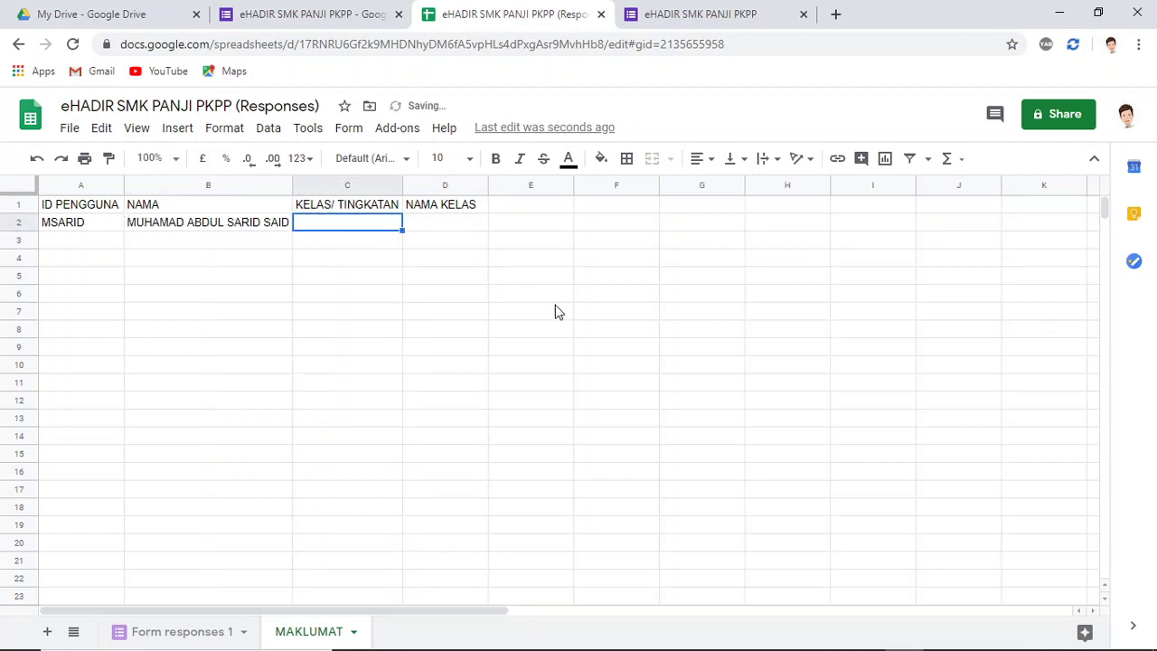
type("T1")
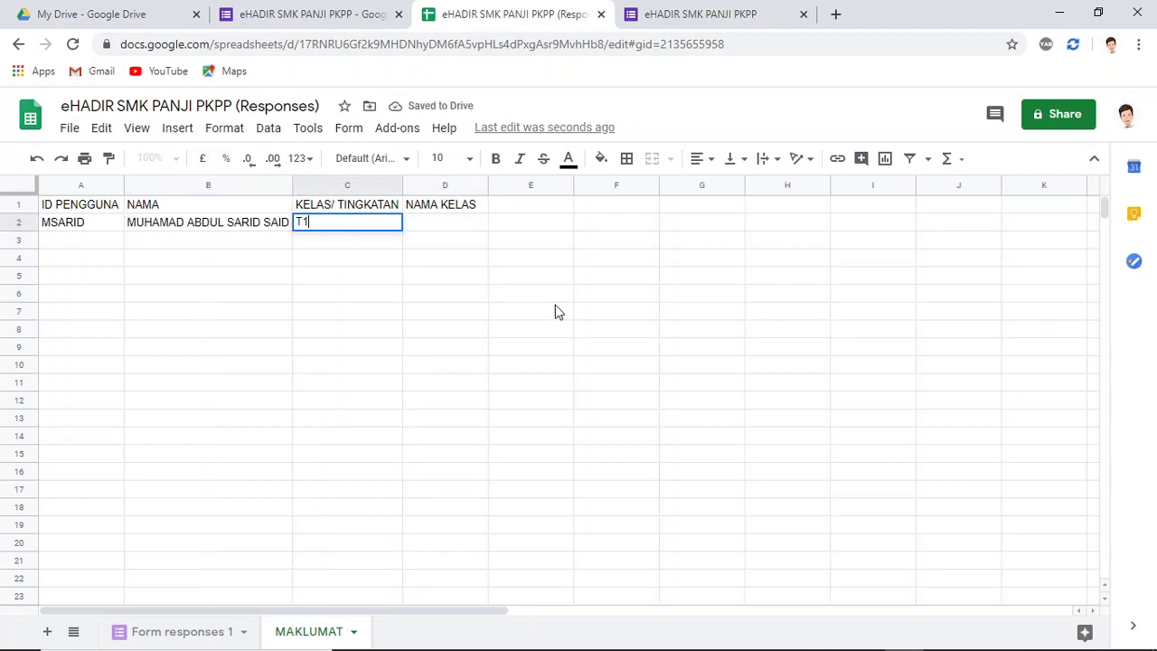
key("Tab")
type("MAW")
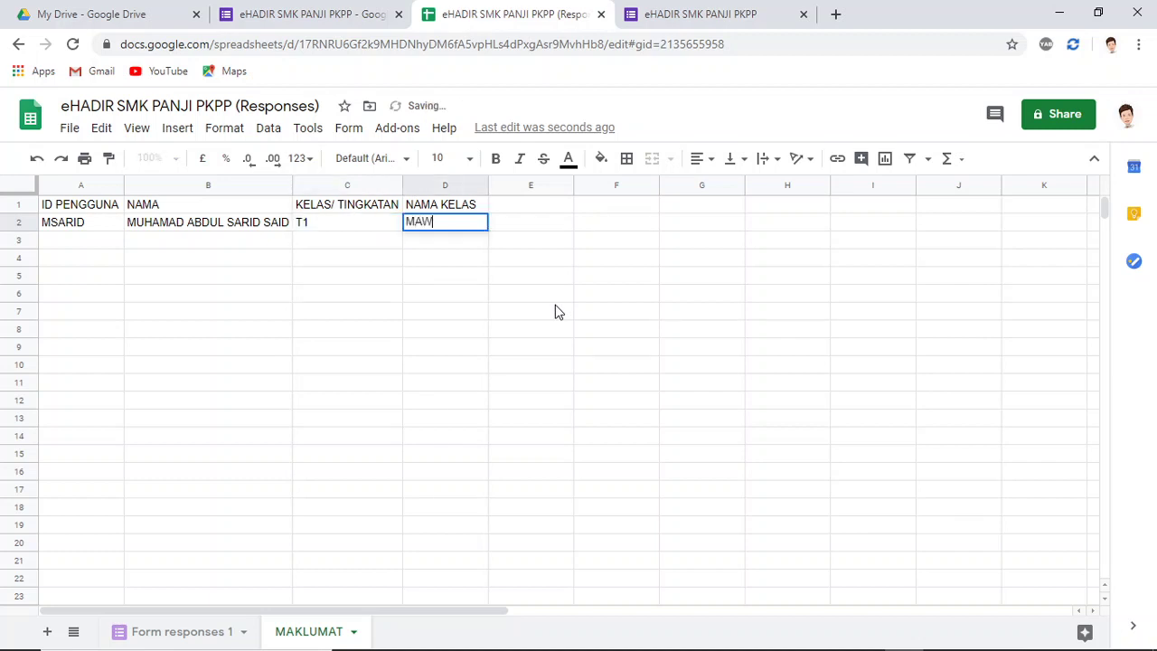
type("AR")
left_click(555, 307)
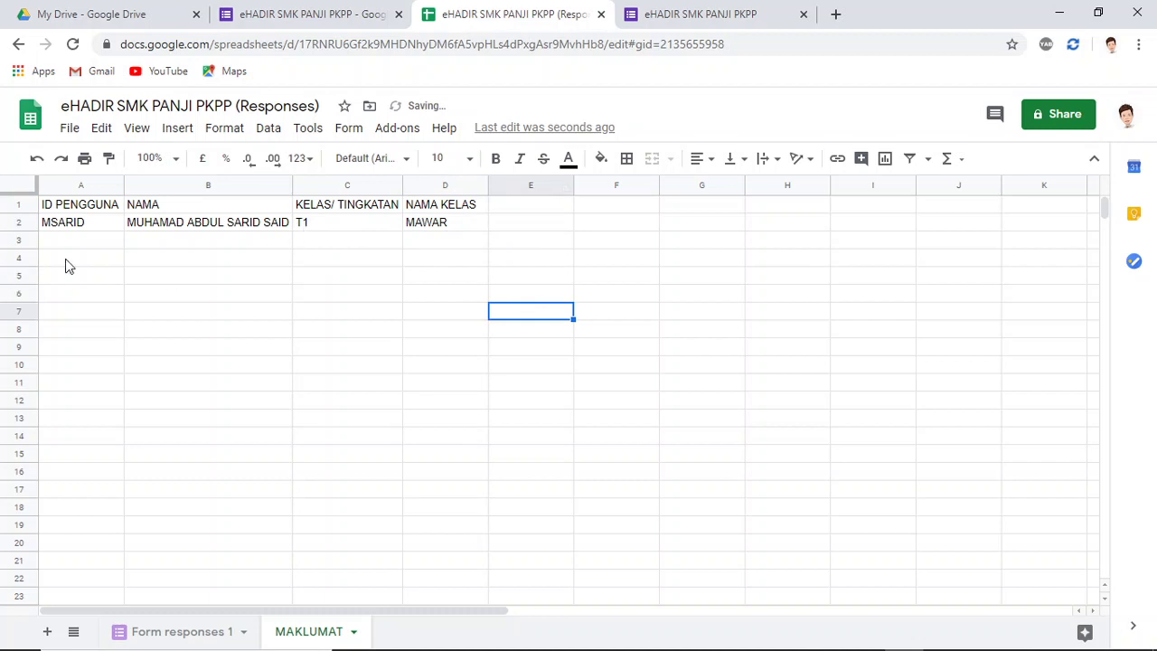
- Centre the text in columns A–D
left_click(101, 230)
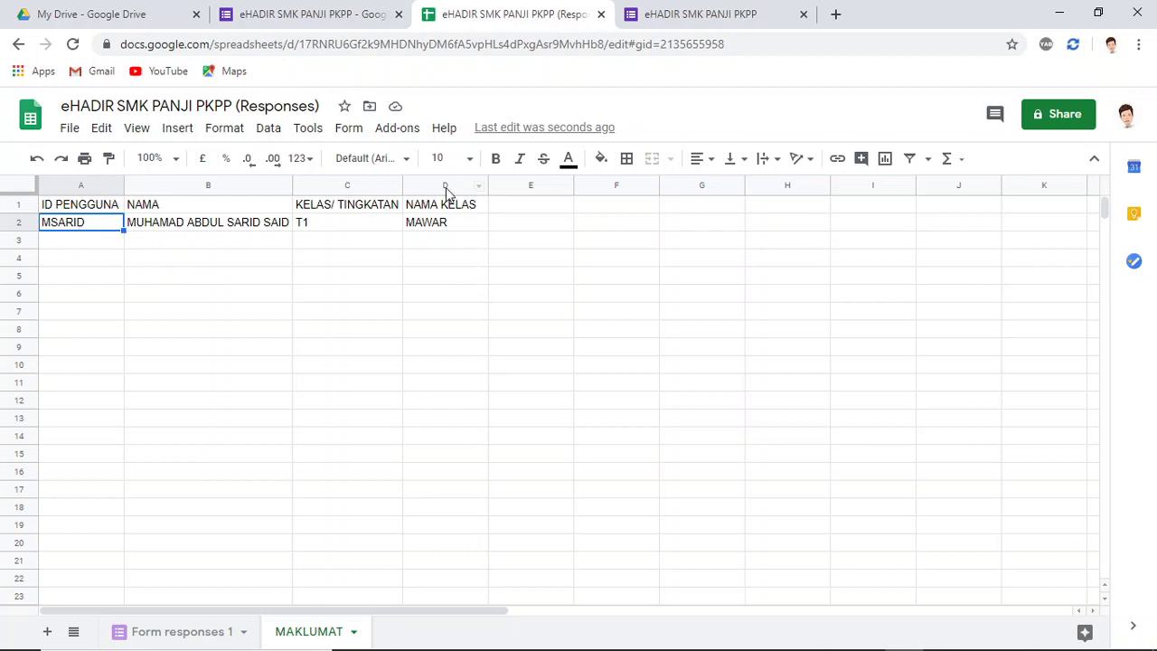
left_click_drag(445, 185, 347, 185)
left_click_drag(183, 206, 104, 186)
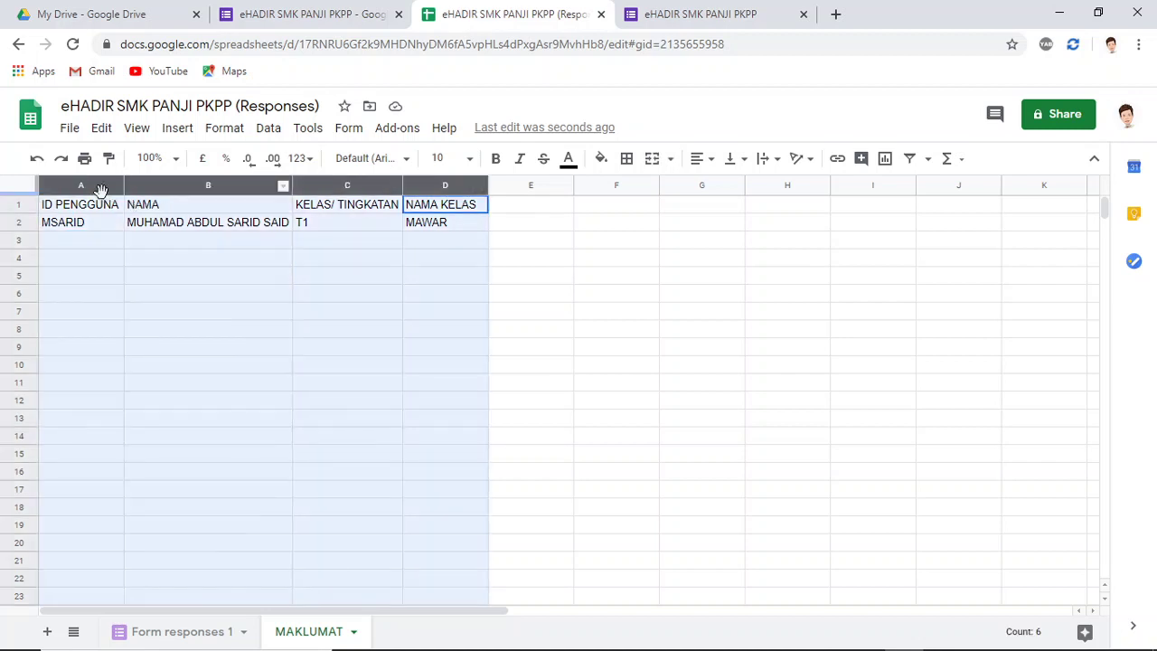
left_click(703, 160)
left_click(726, 188)
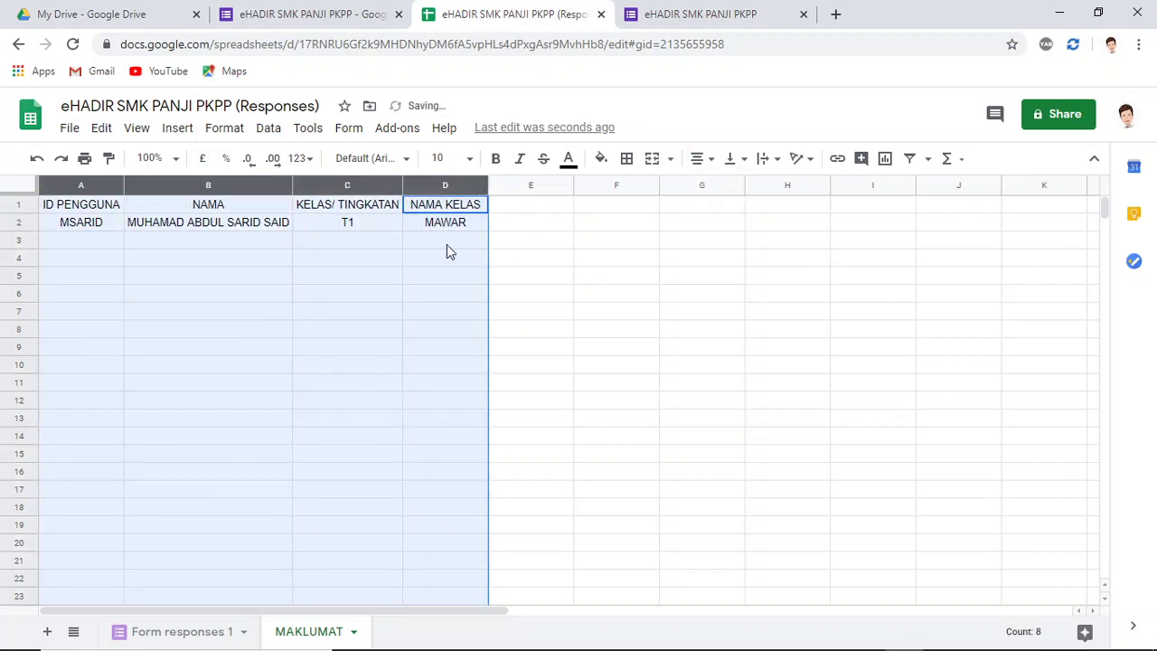
left_click(201, 247)
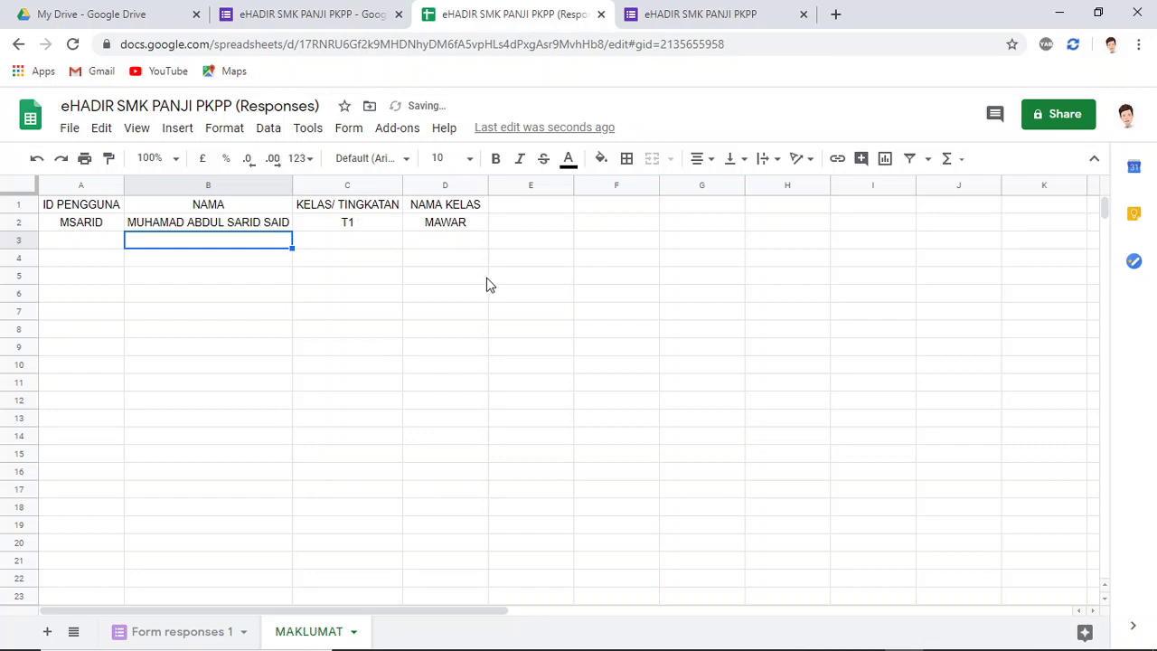
left_click(537, 206)
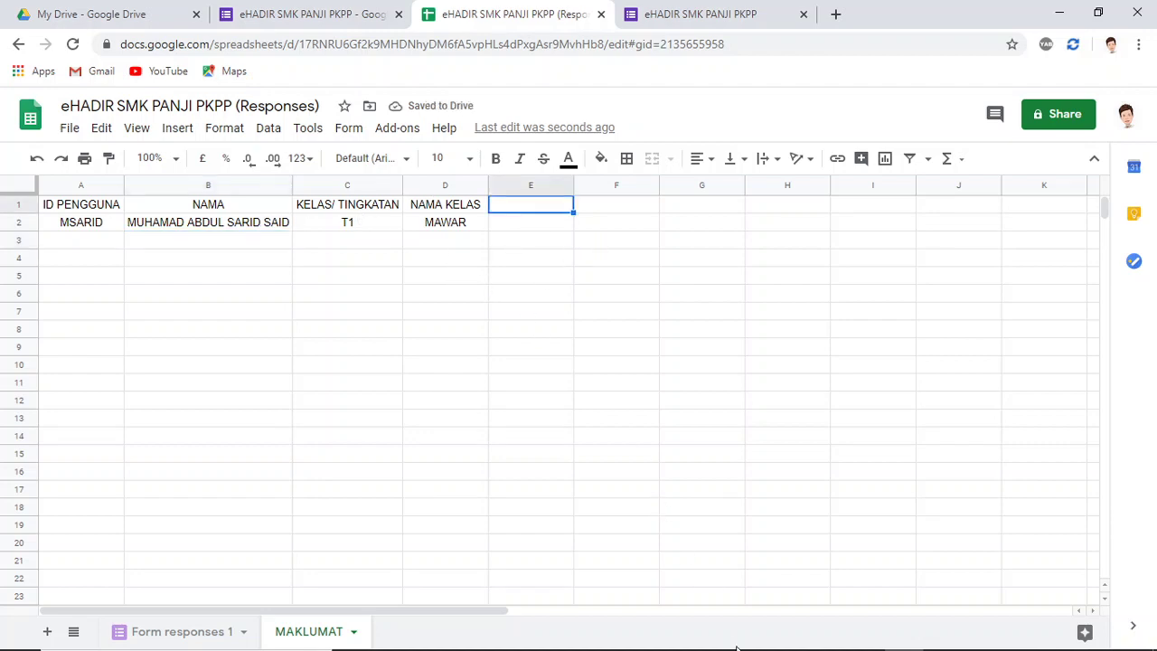
- Copy the prefill Google Form URL from the Word notes document
mouse_move(829, 617)
left_click(864, 633)
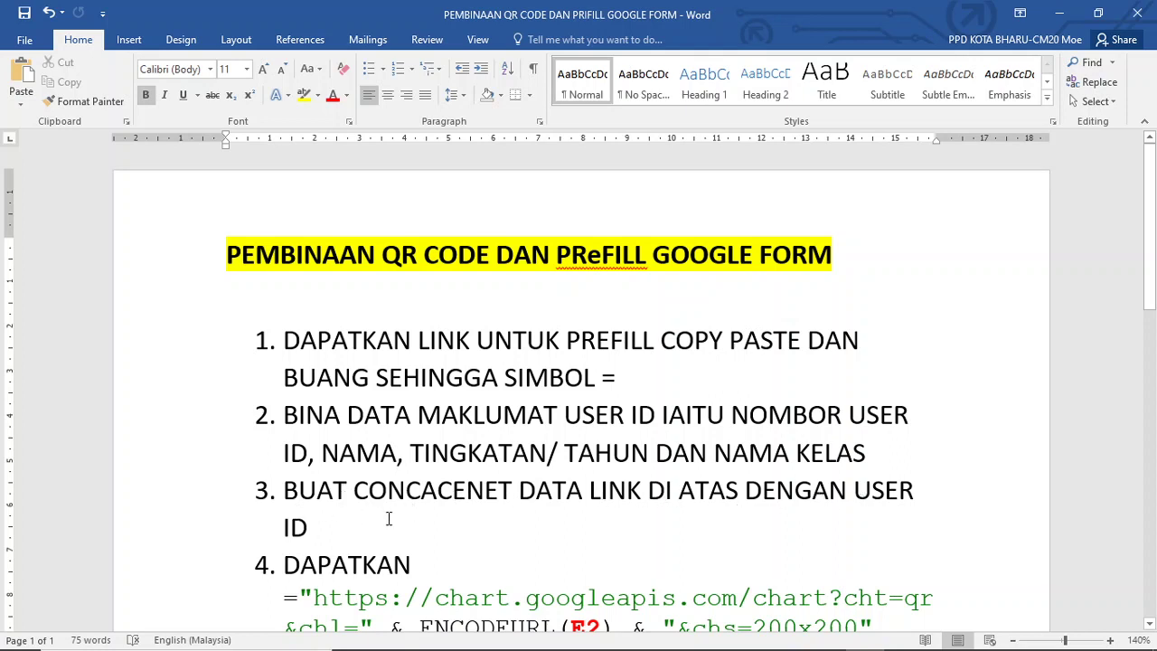
scroll(512, 515, "down", 2)
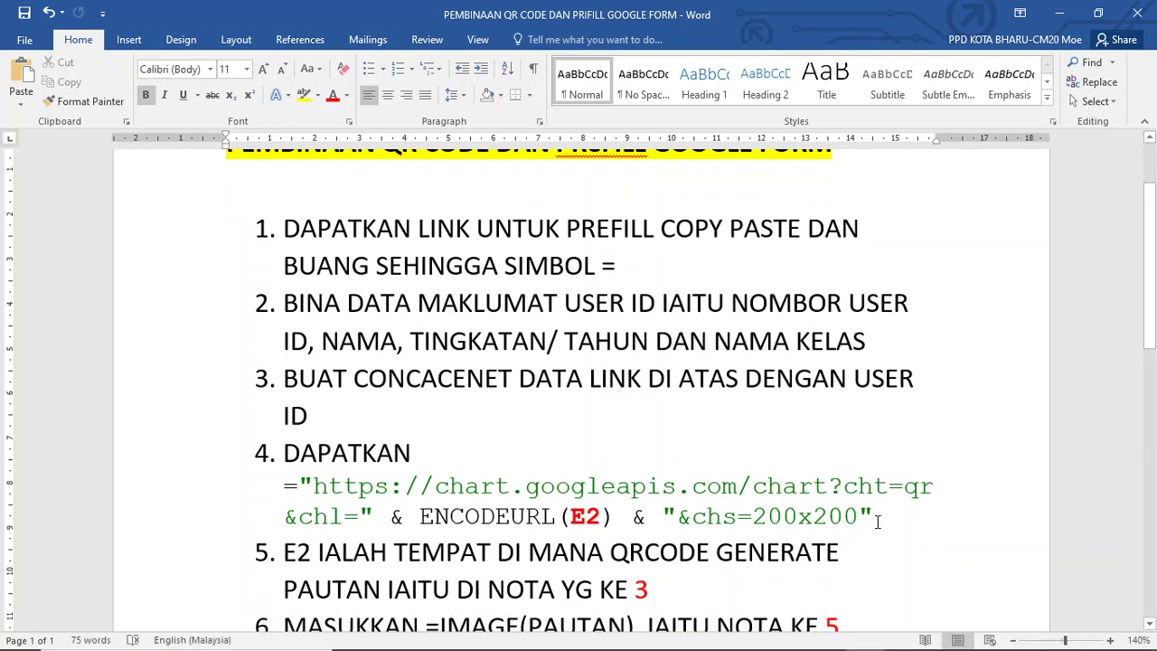
scroll(751, 526, "down", 2)
left_click_drag(577, 581, 228, 560)
right_click(249, 564)
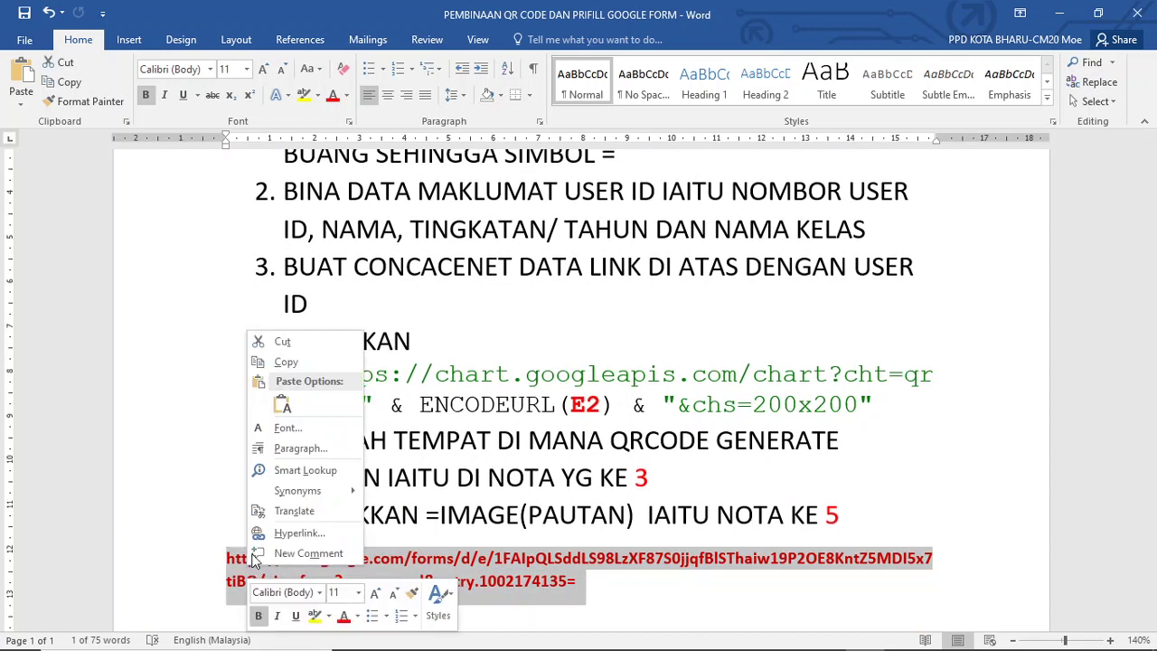
left_click(285, 363)
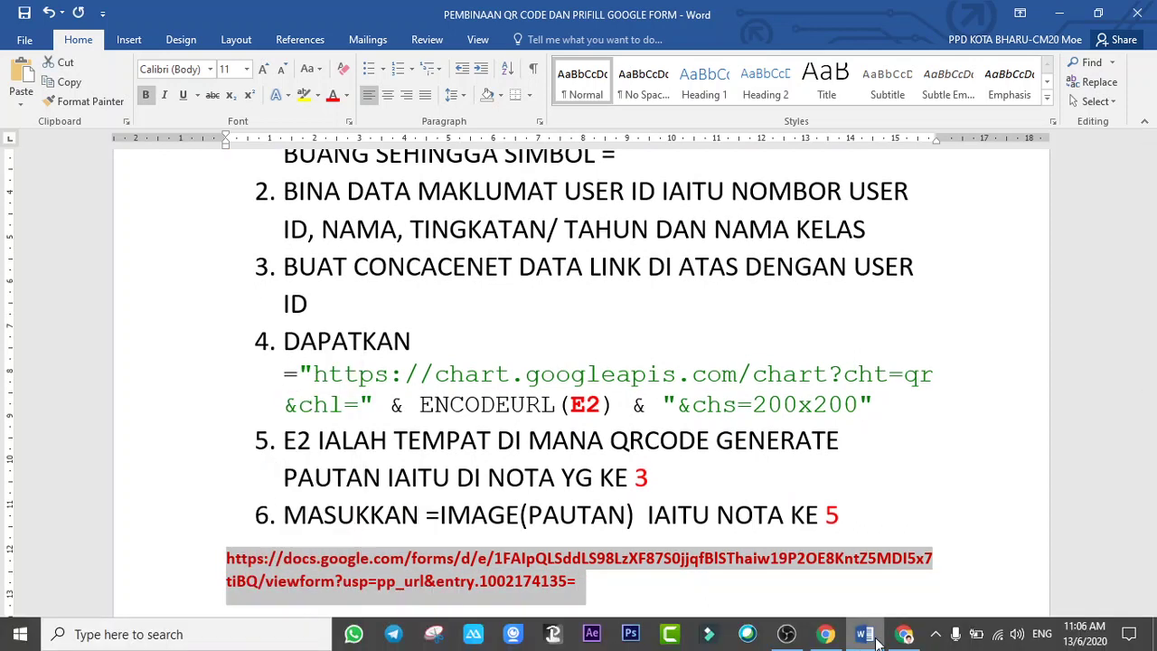
left_click(875, 638)
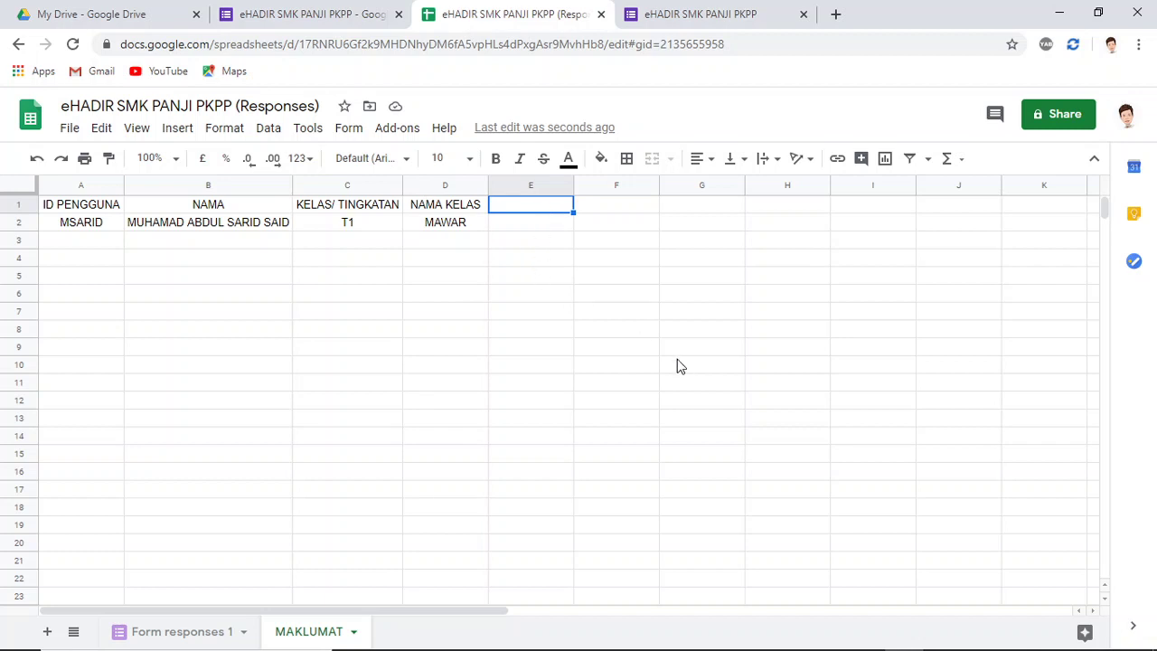
- Add a PREFILL header in E1 and paste the prefill form link into E2
type("DA")
key("BackSpace")
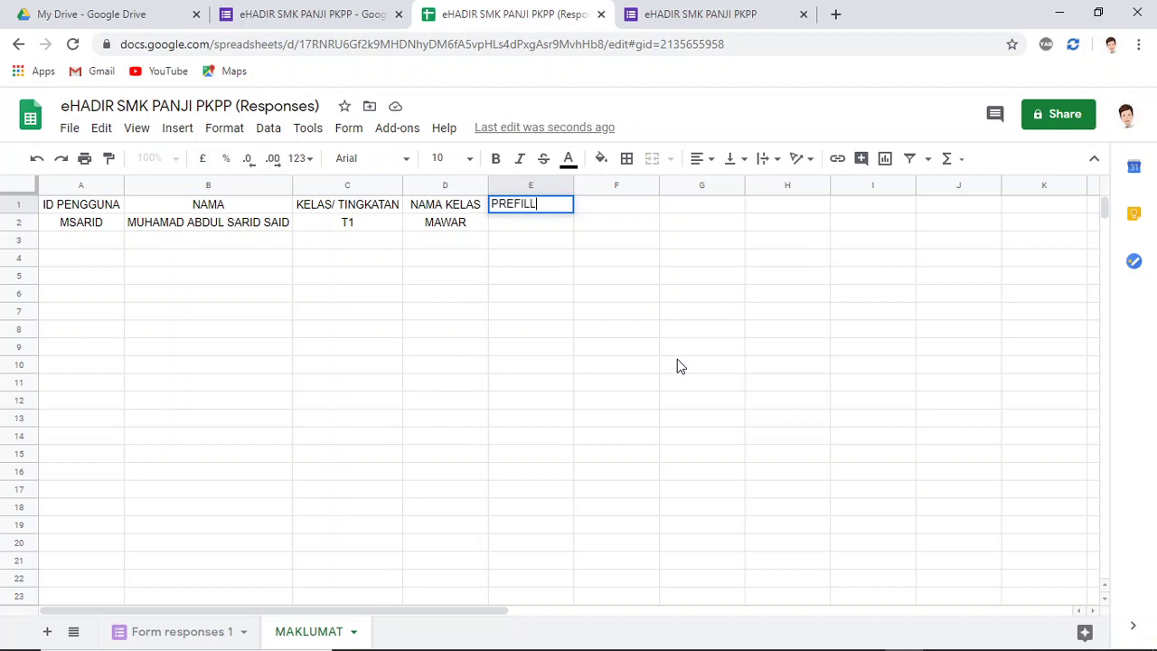
key("Return")
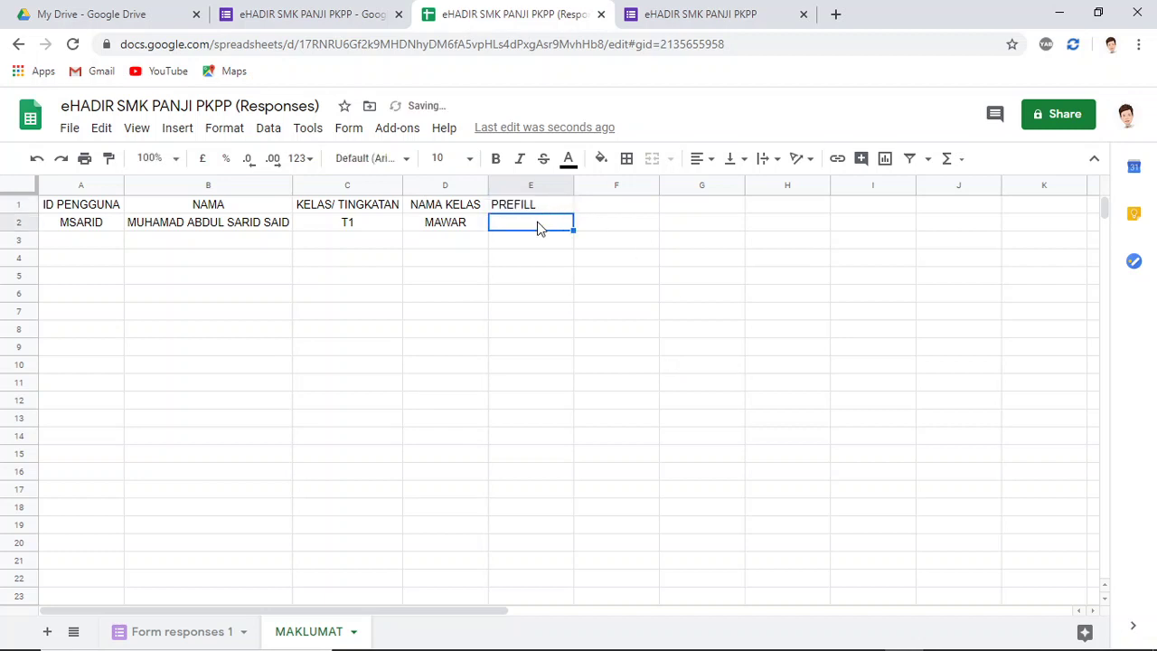
right_click(540, 224)
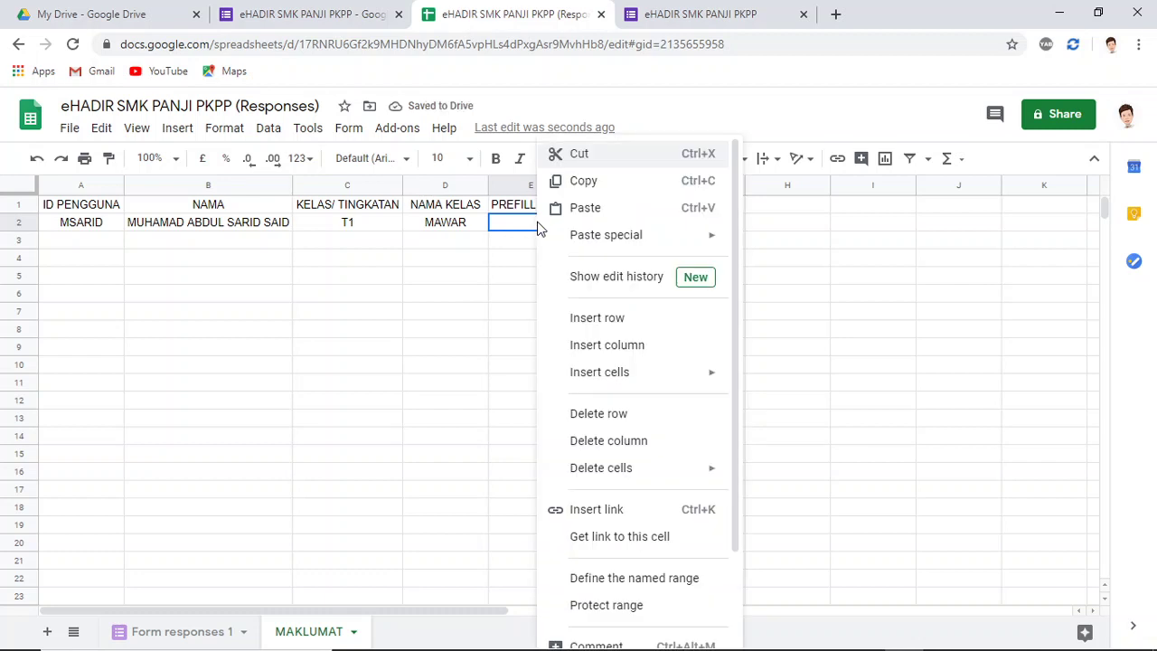
left_click(585, 208)
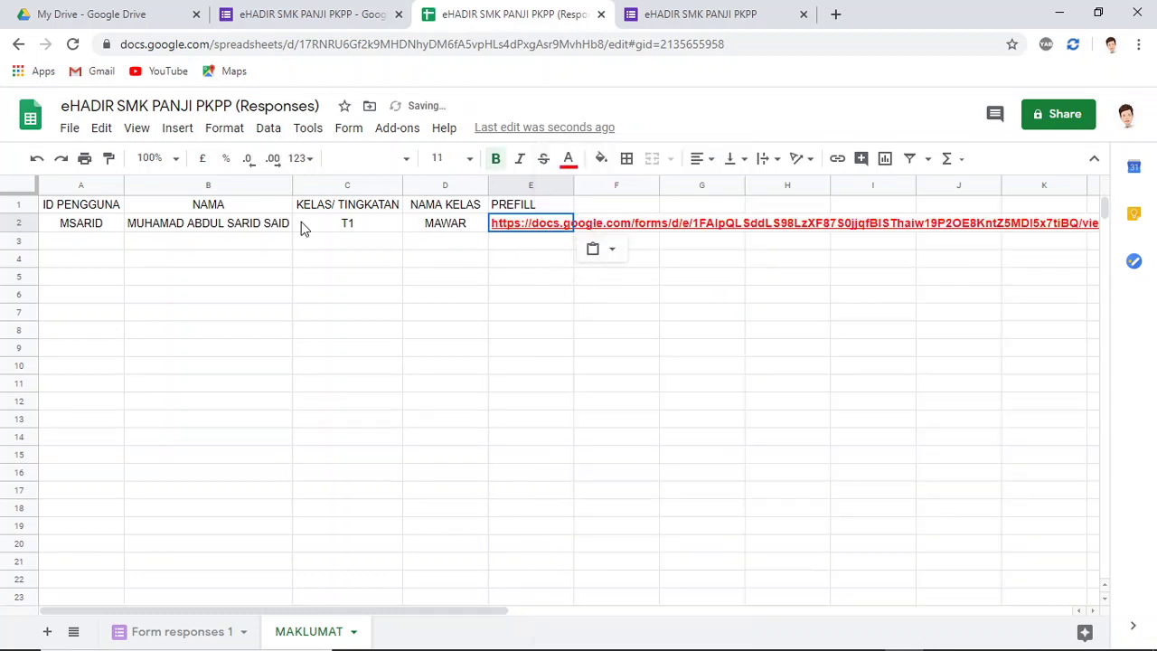
- Set column E's text wrapping to Clip
left_click(542, 184)
left_click(779, 160)
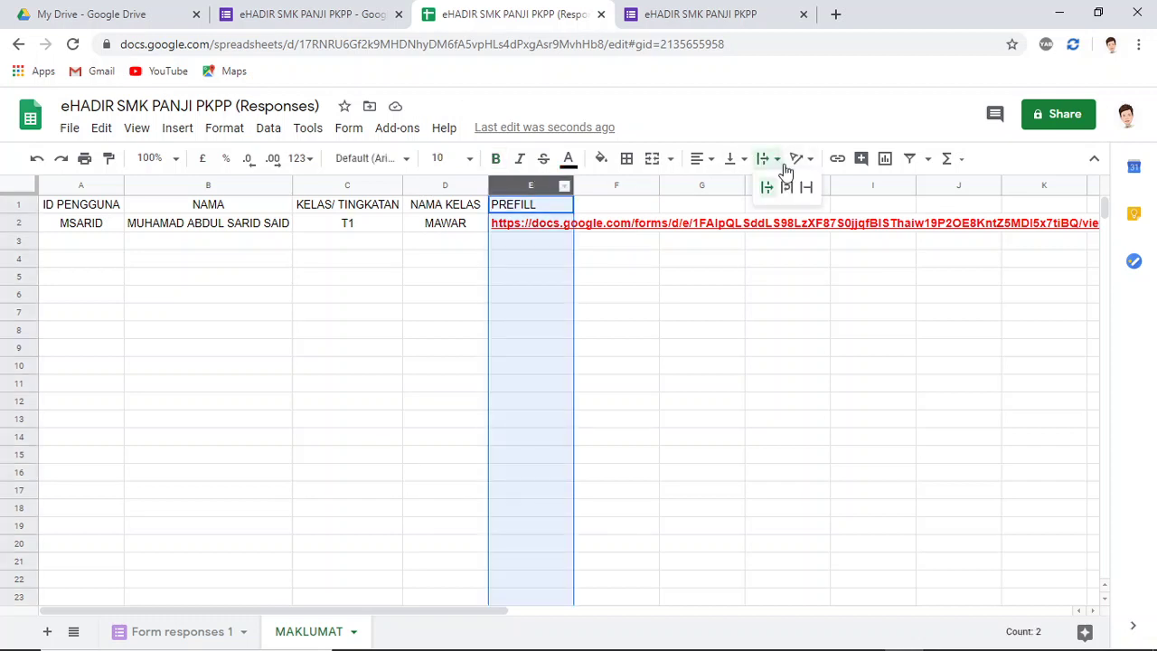
left_click(806, 190)
left_click(658, 275)
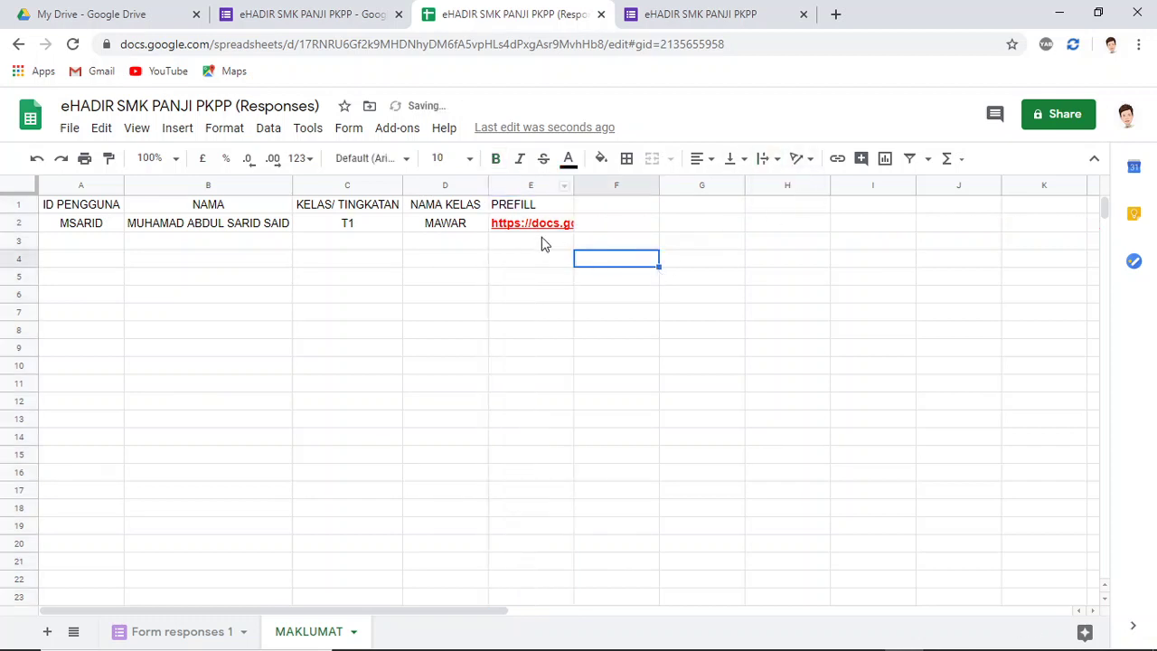
- Turn on the formula bar to view E2's full prefill link
left_click(540, 226)
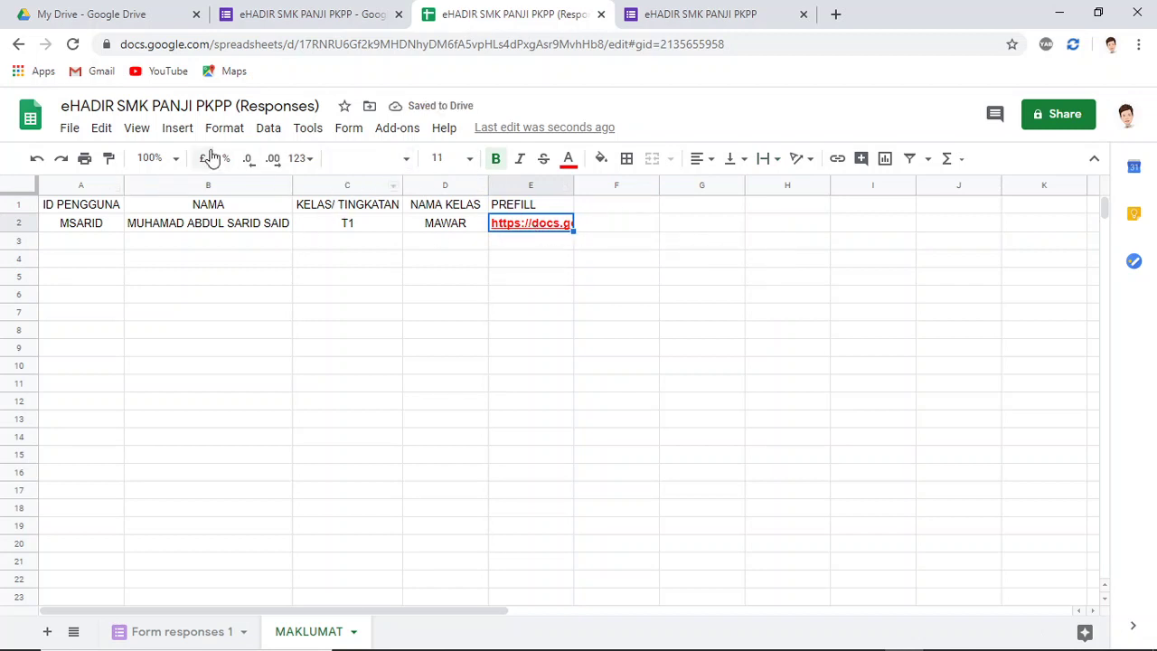
left_click(148, 131)
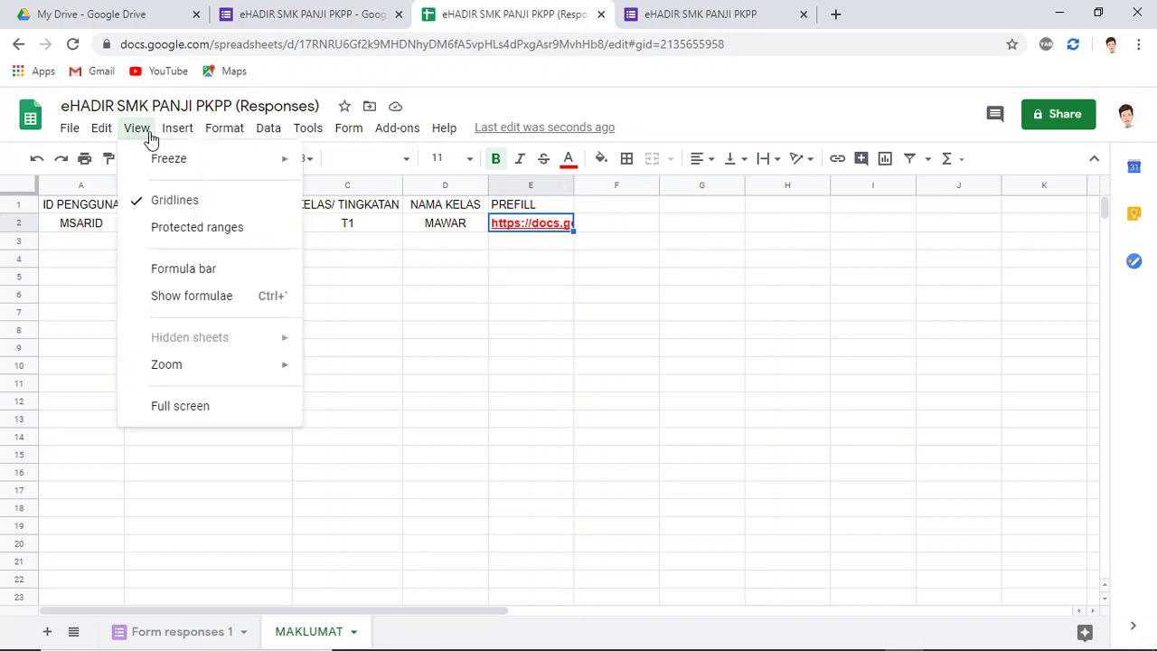
left_click(184, 268)
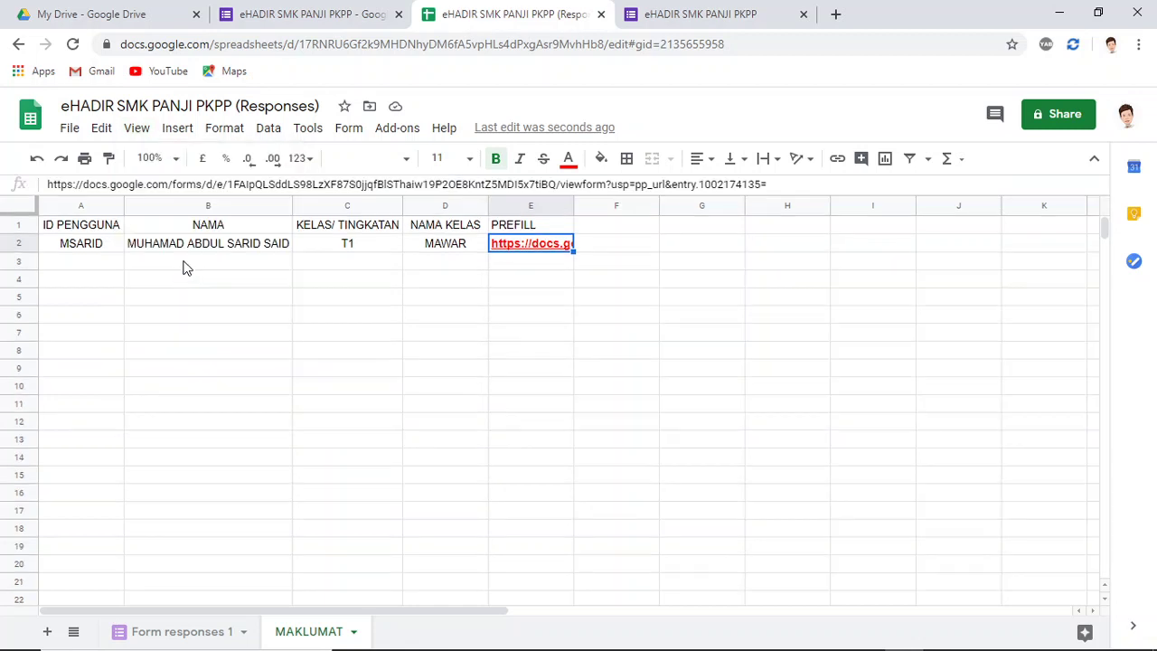
left_click(793, 182)
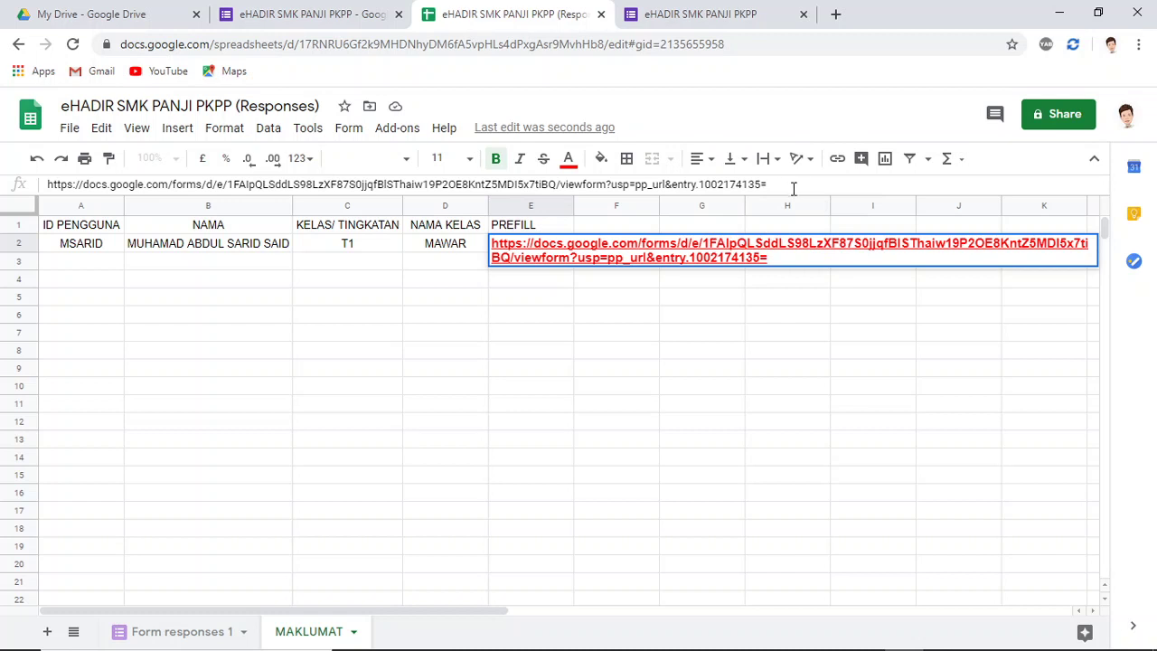
left_click(673, 354)
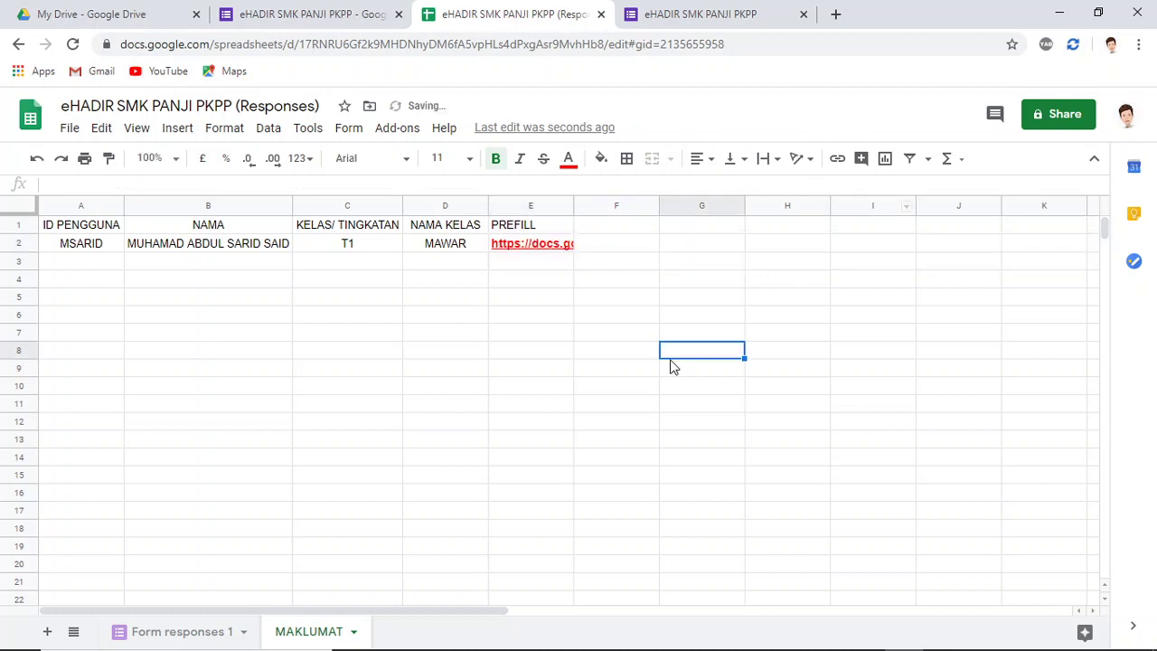
left_click(600, 228)
- Enter the GABUNG header in F1 and start an =CON formula in F2
type("GAB")
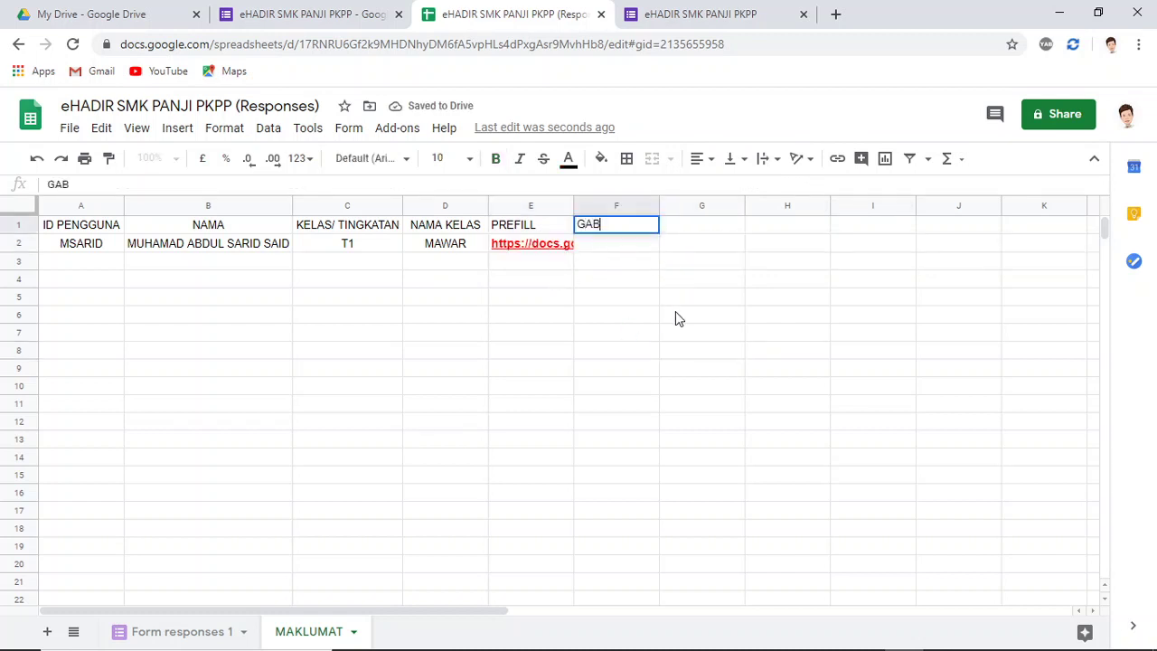
type("N")
key("BackSpace")
type("UNG")
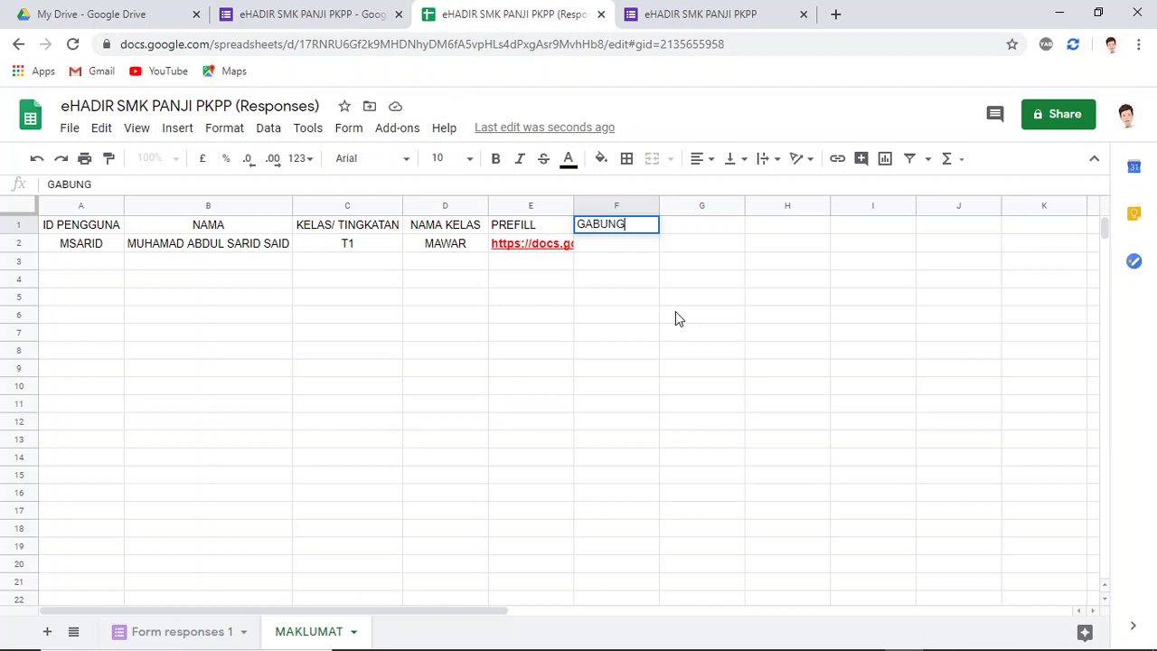
key("Return")
type("=")
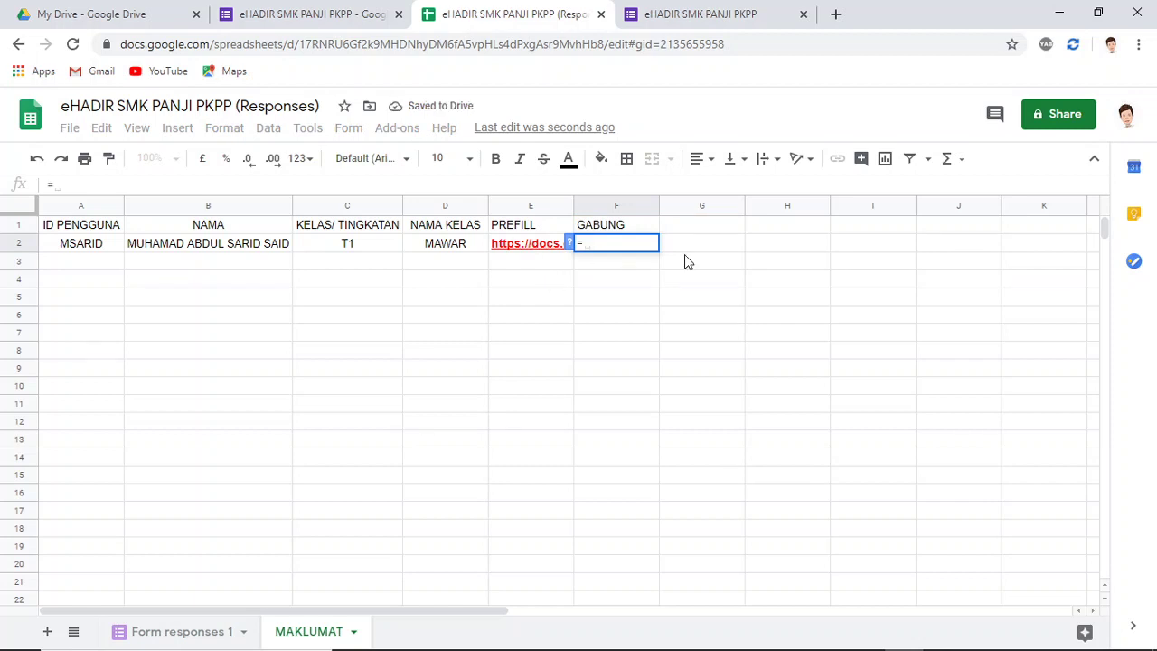
type("CO")
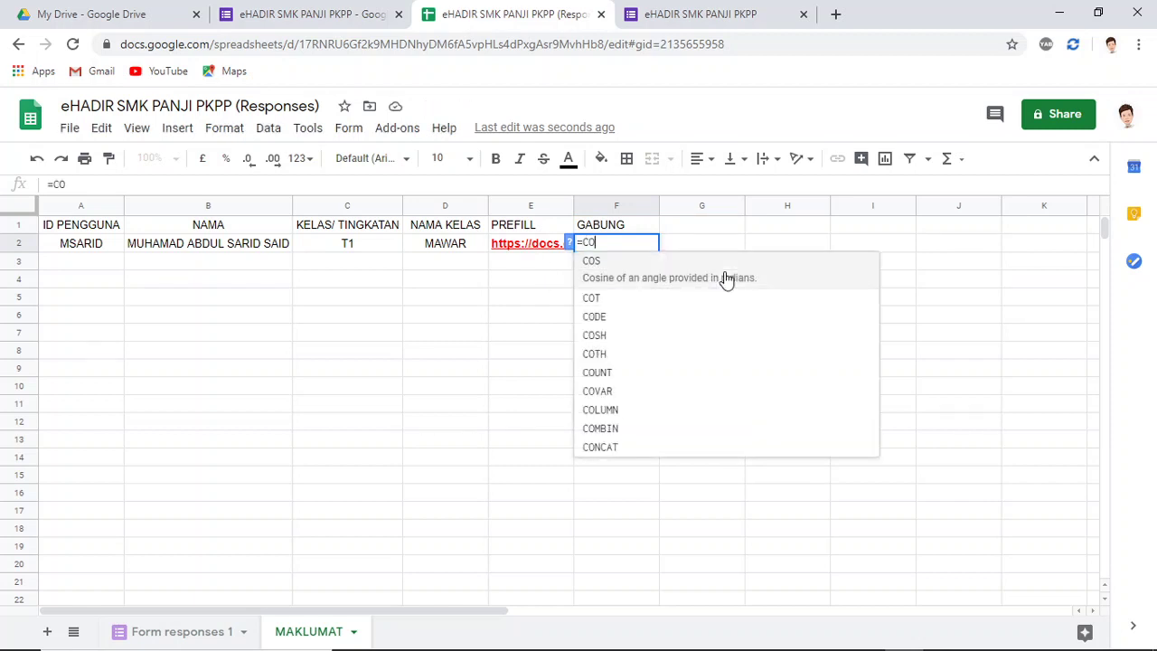
type("N")
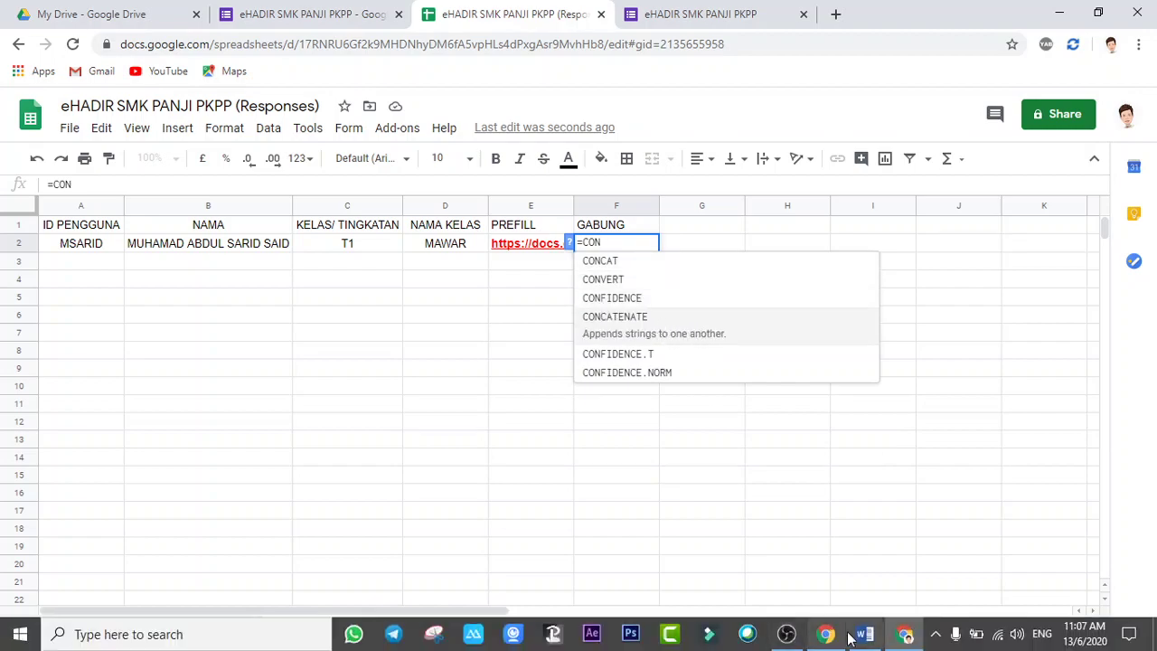
left_click(864, 641)
- Review item 3 of the Word notes on joining the link with the user ID
scroll(561, 371, "up", 3)
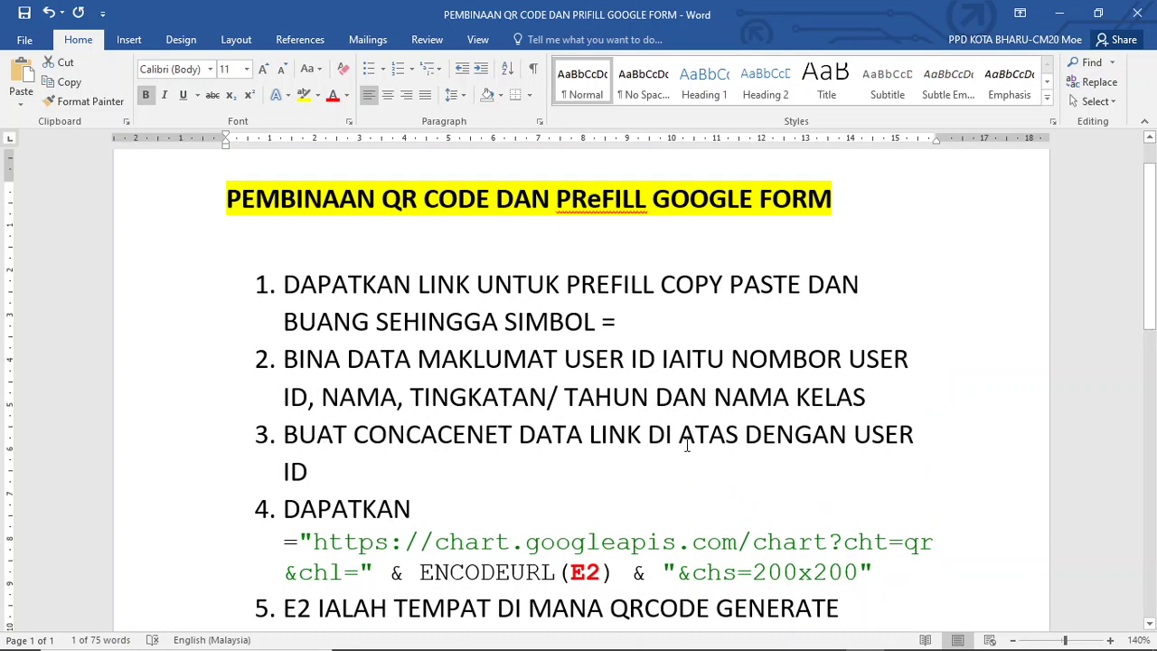
triple_click(311, 462)
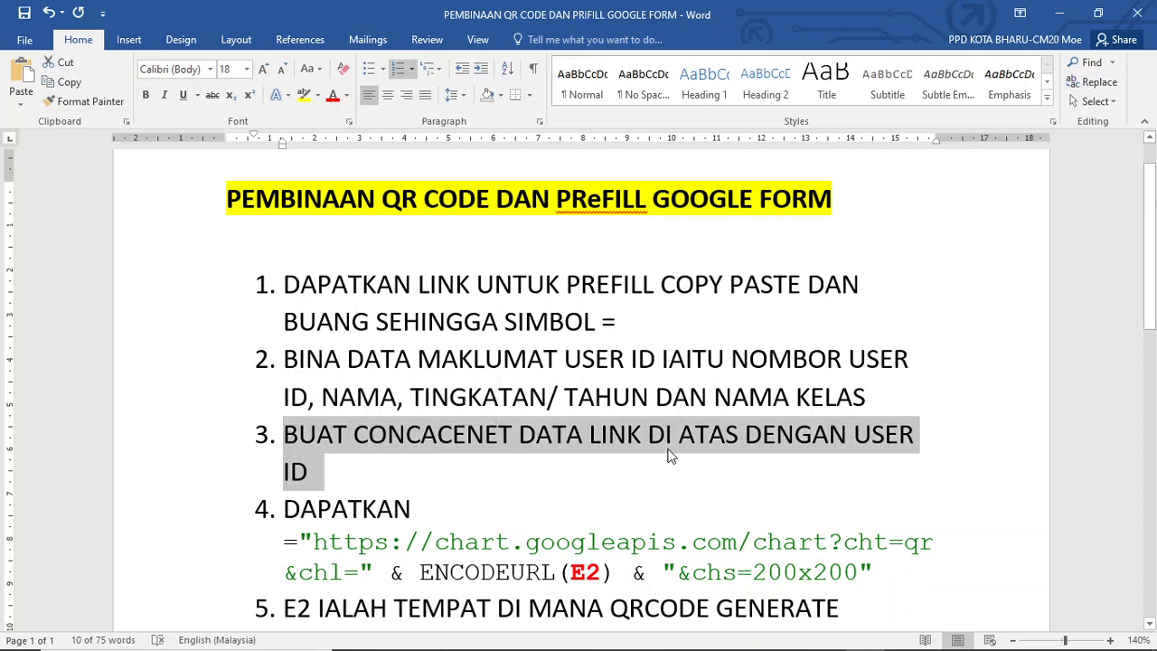
left_click(899, 637)
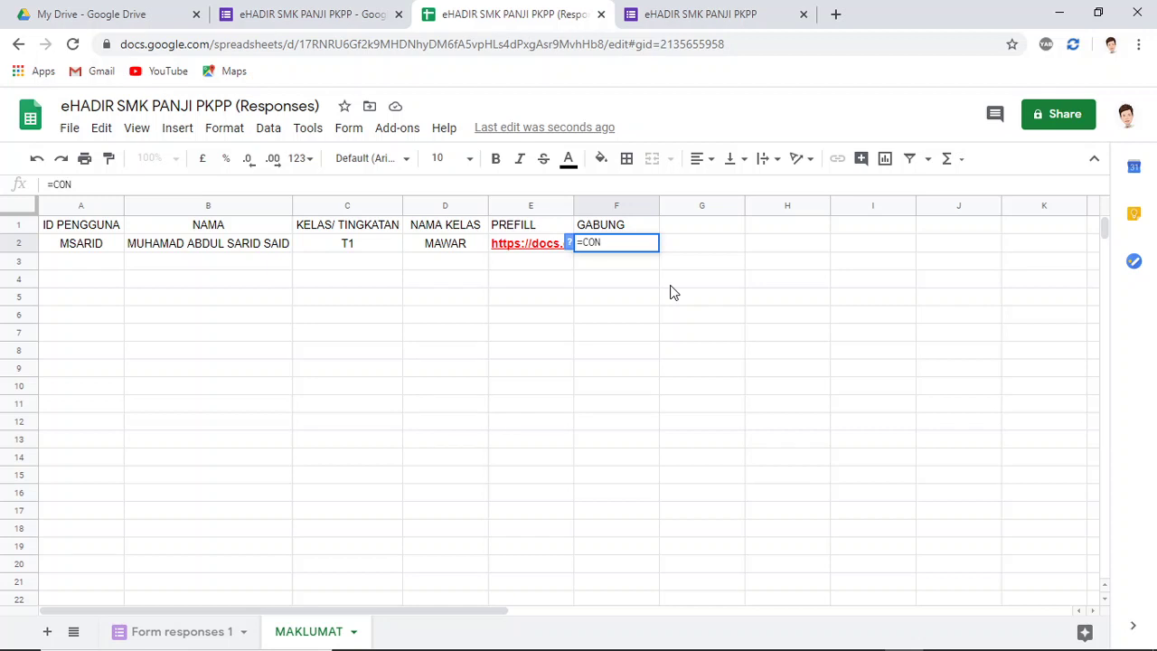
- Complete F2 as =CONCATENATE(E2,A2)
type("C")
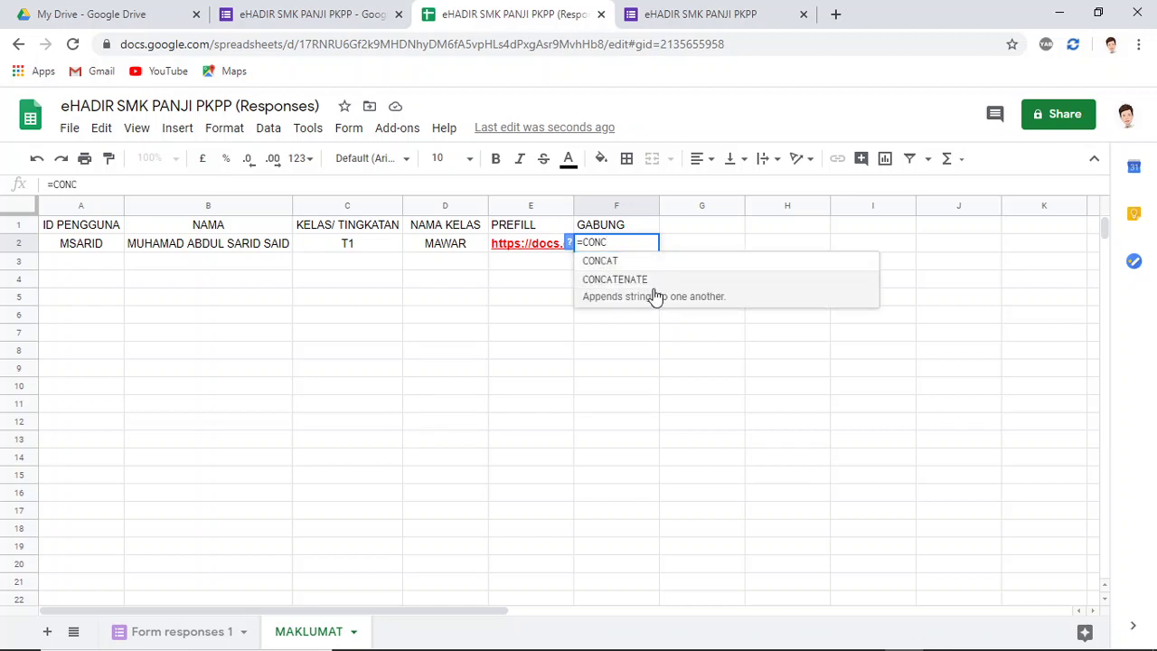
left_click(651, 296)
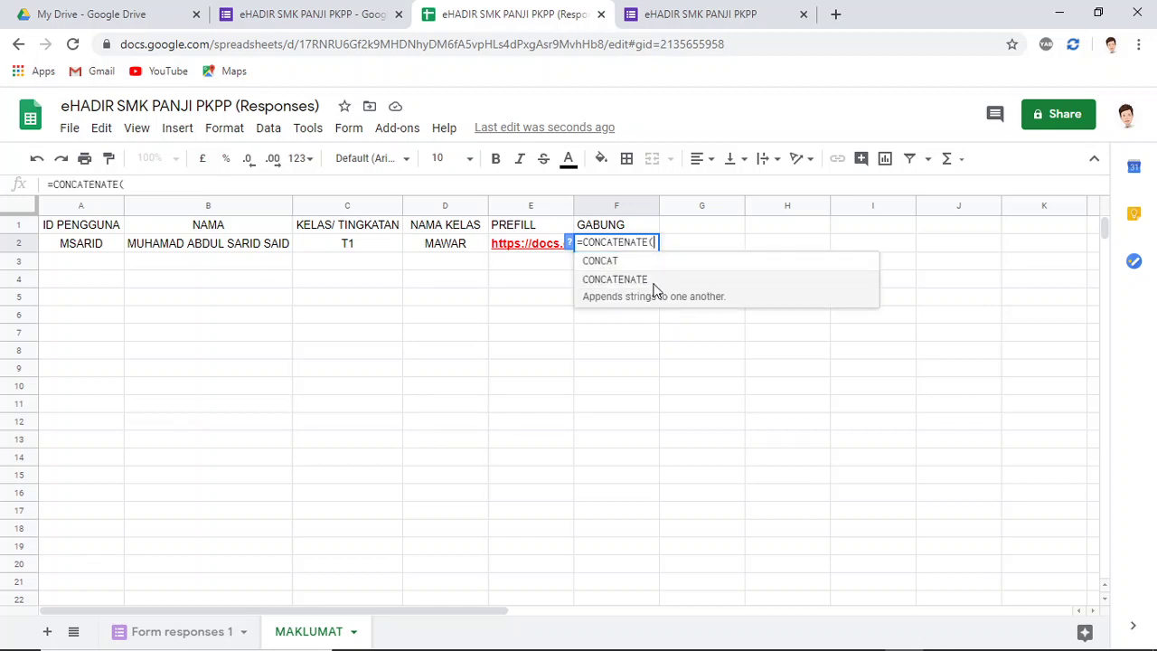
left_click(521, 250)
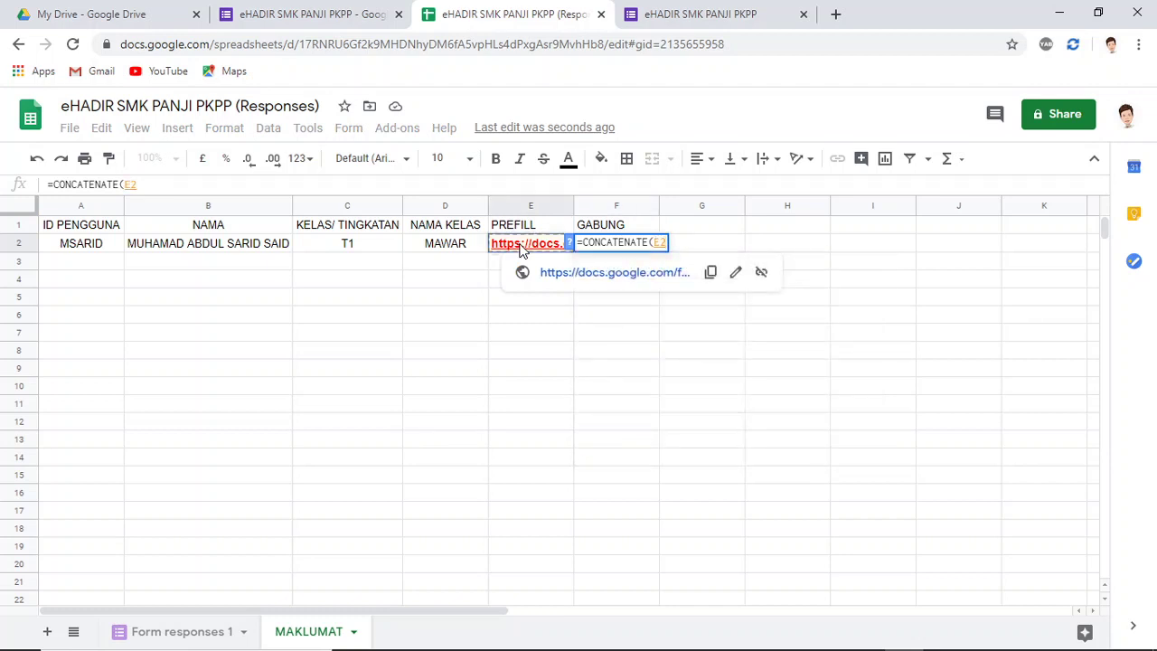
type(",")
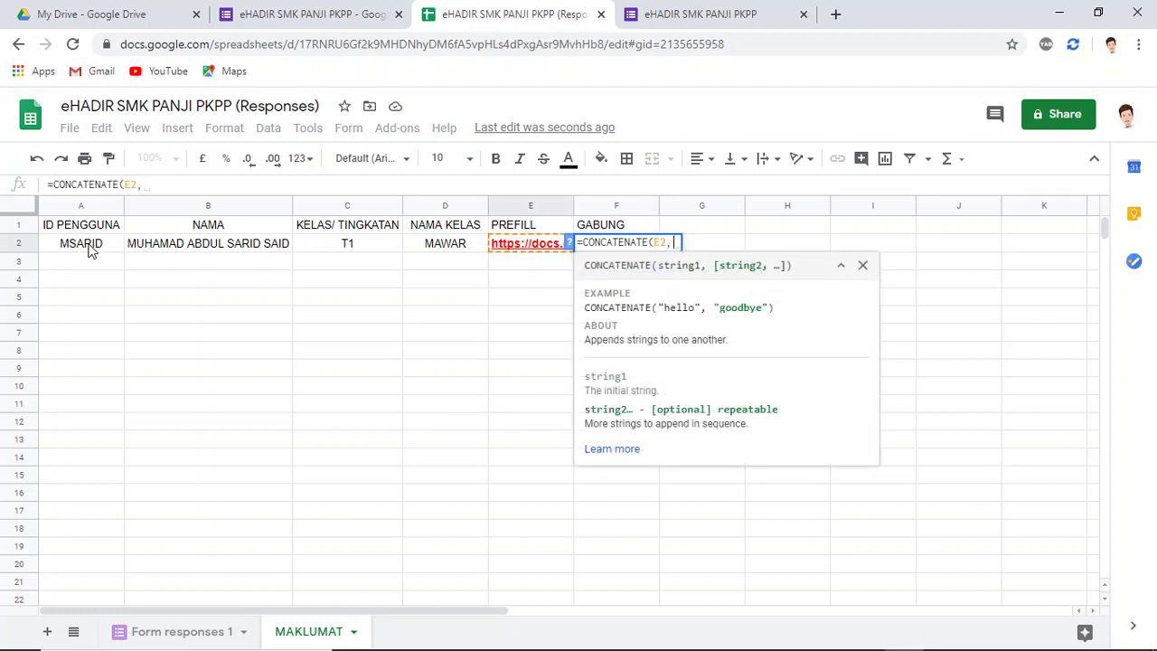
left_click(90, 250)
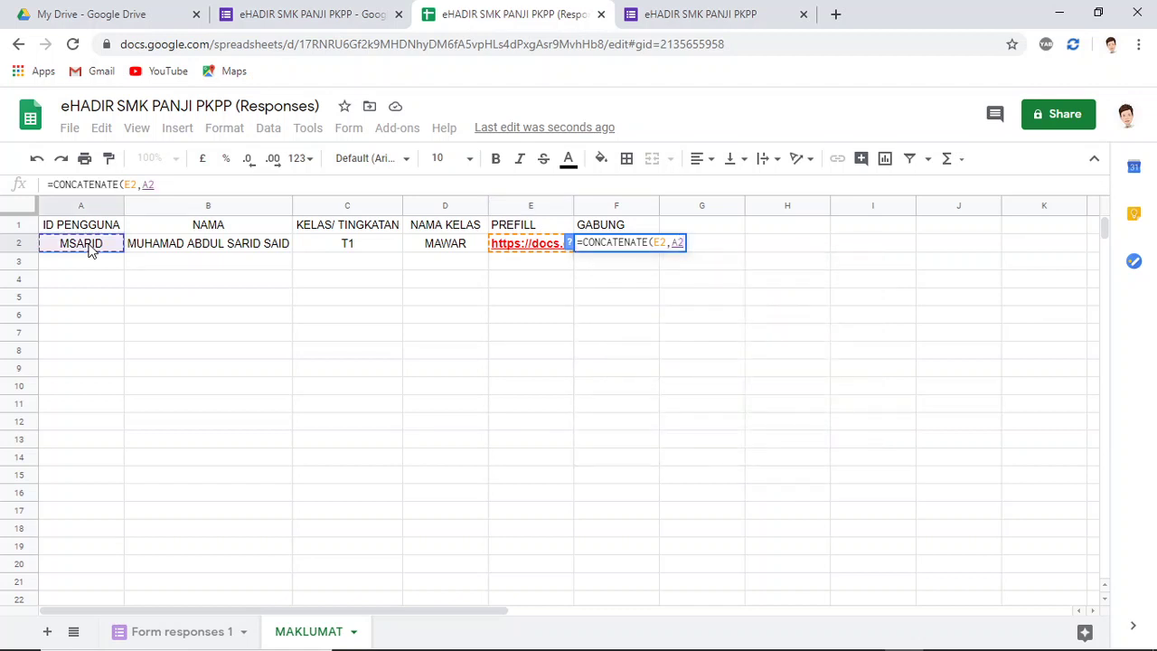
type(")")
key("Return")
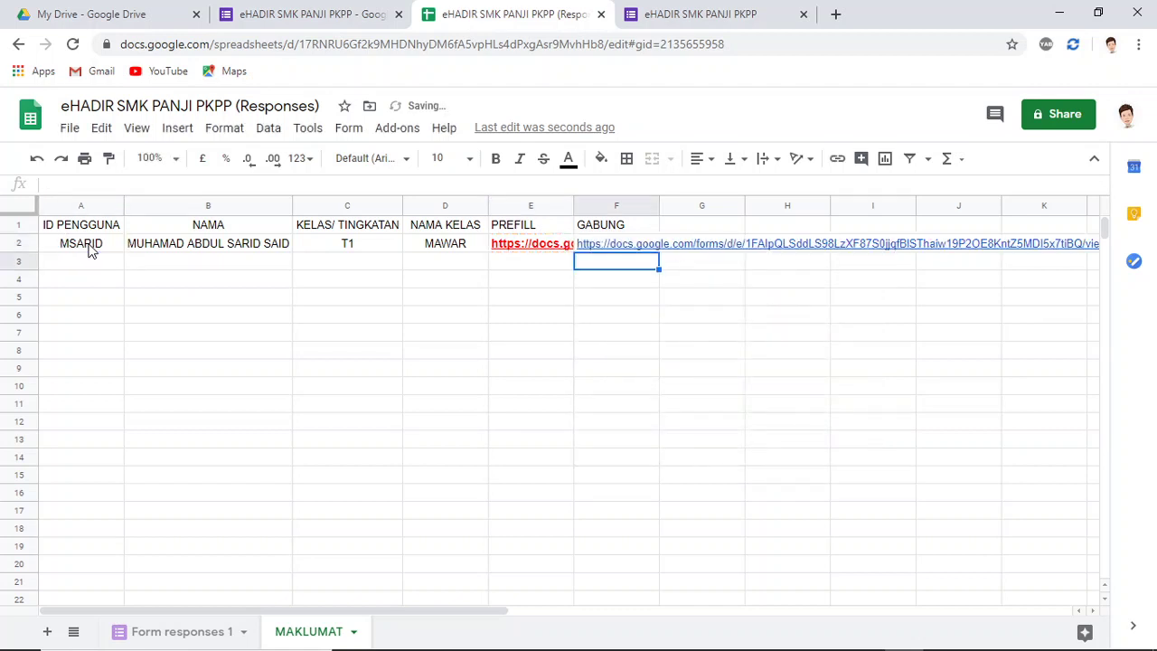
- Set column F's text wrapping to Clip
left_click(616, 206)
left_click(767, 160)
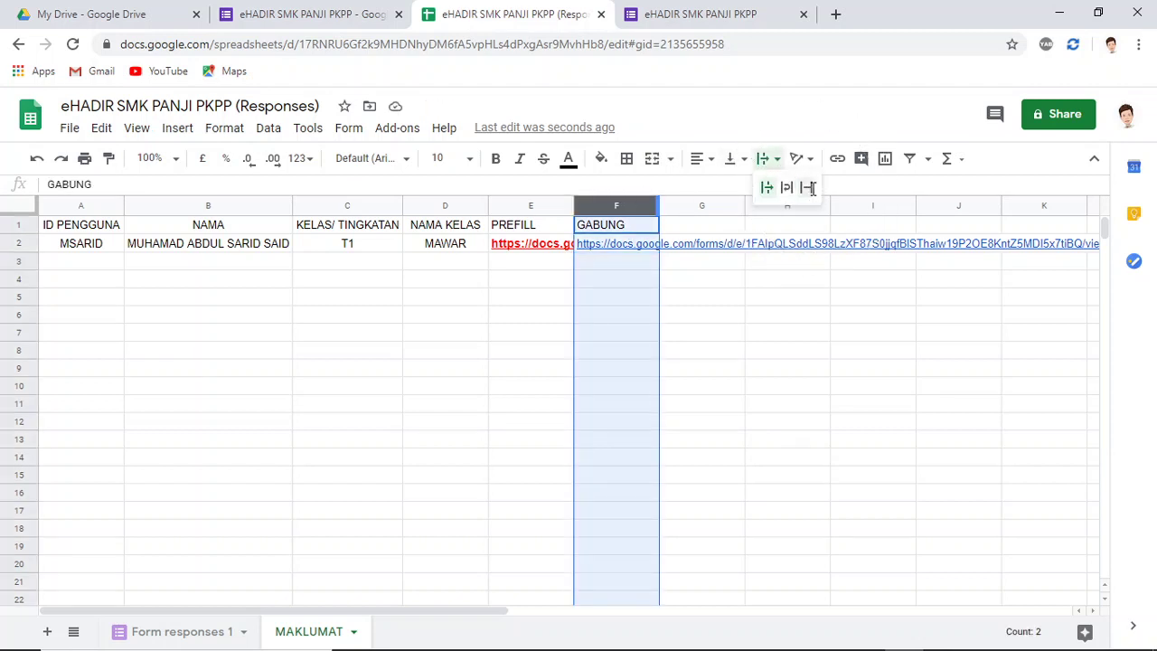
left_click(809, 190)
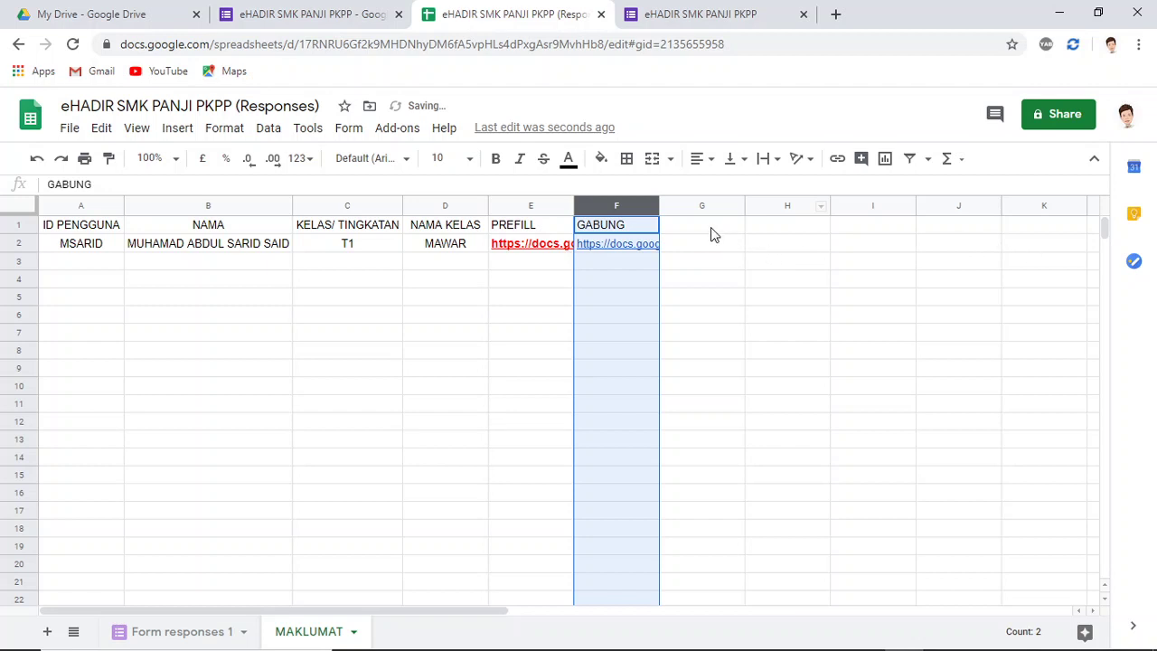
left_click(710, 228)
left_click(624, 228)
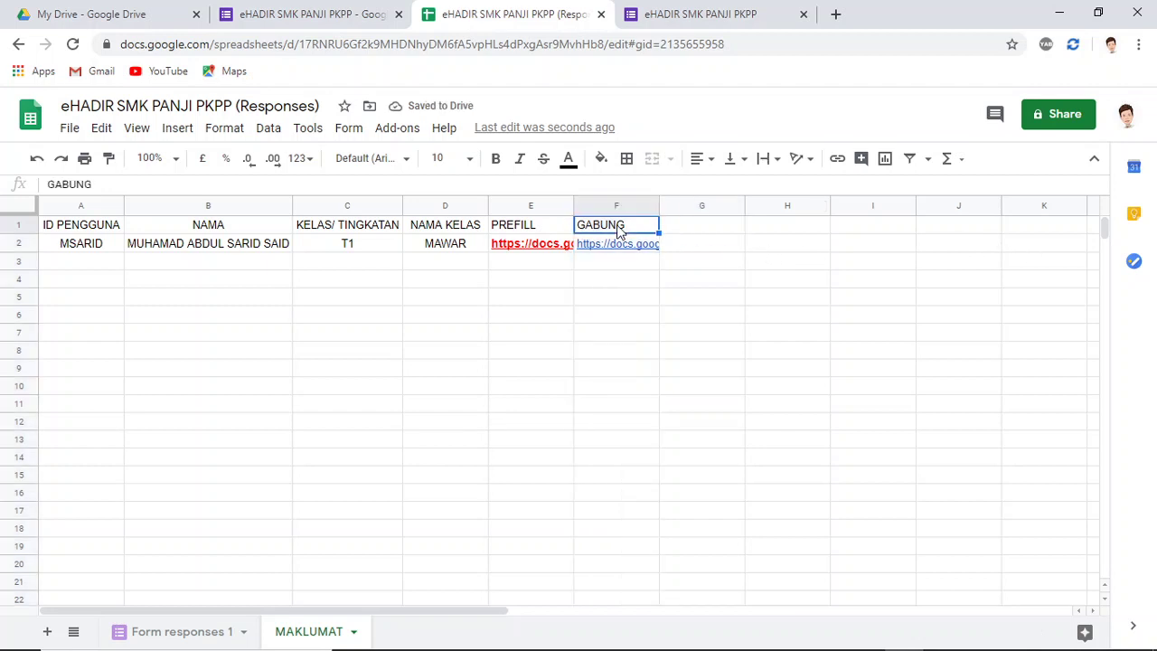
- Rename F1 to GABUNG SIAP and test that F2's link opens a prefilled form
left_click(105, 184)
type("SIAP")
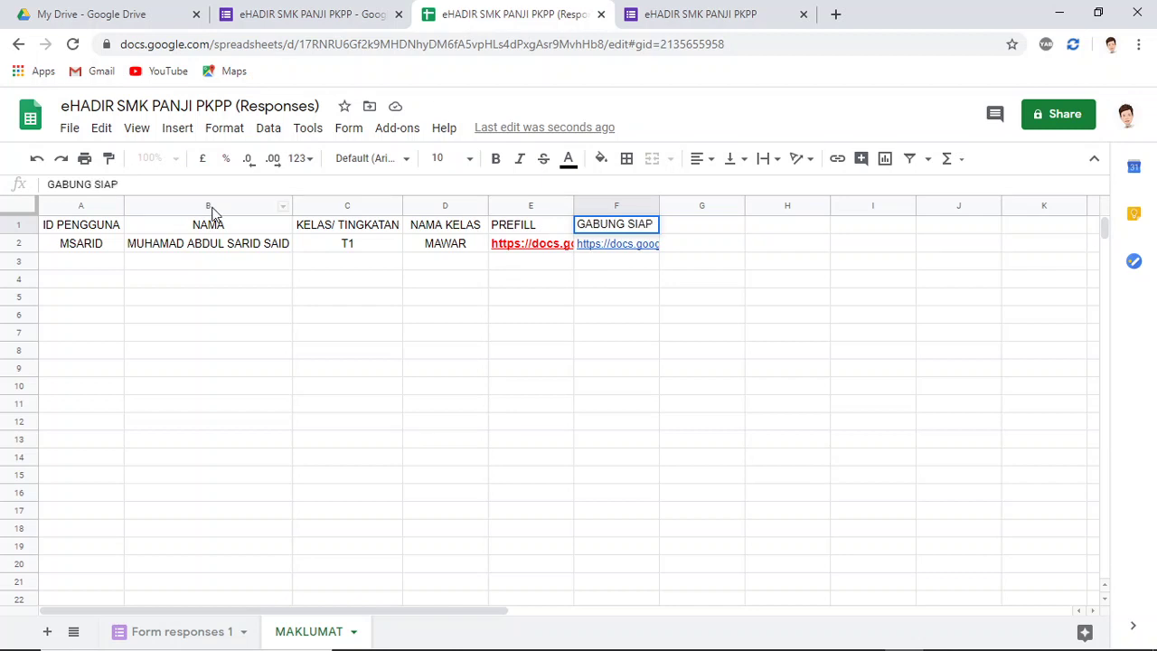
key("Return")
left_click(583, 301)
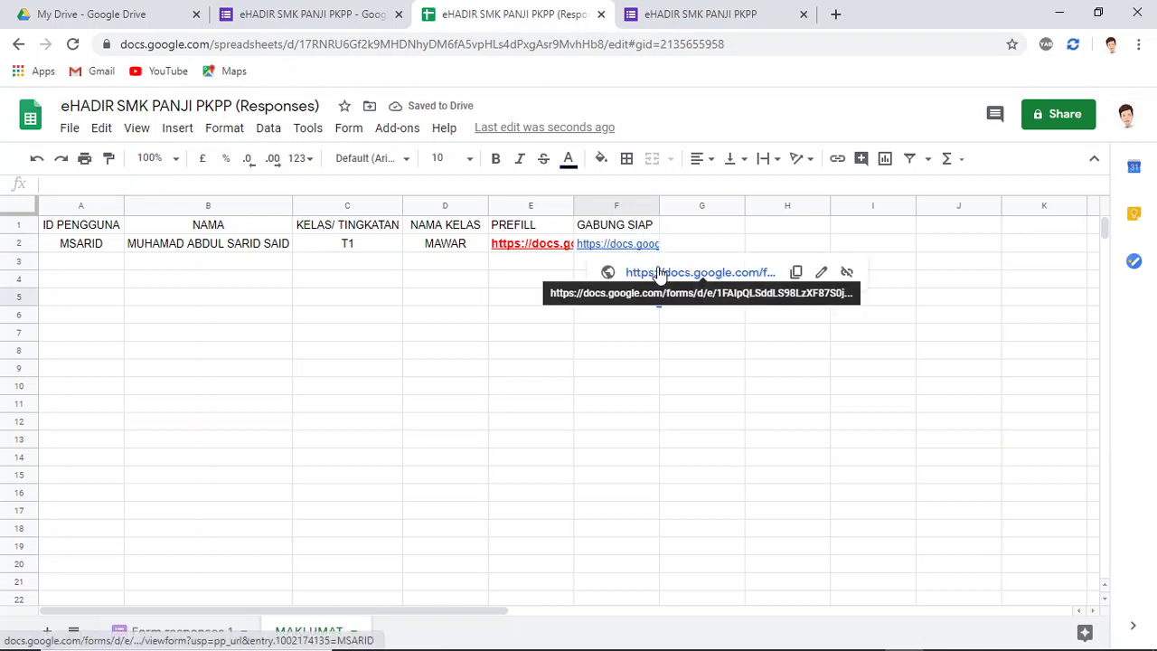
left_click(659, 272)
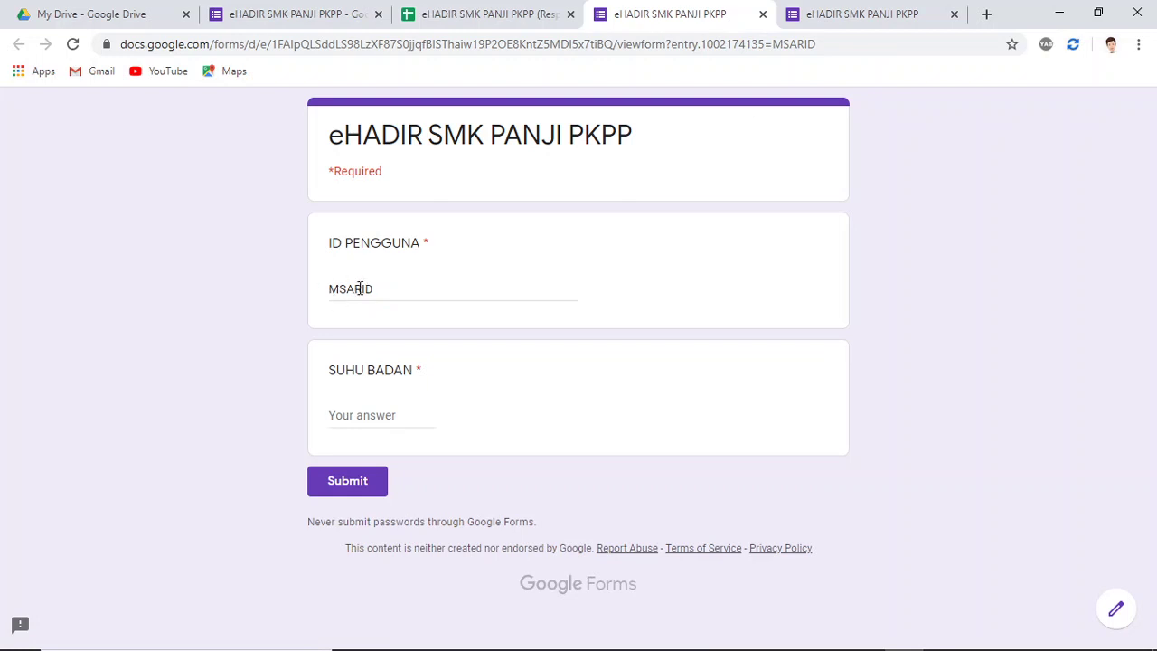
left_click(763, 15)
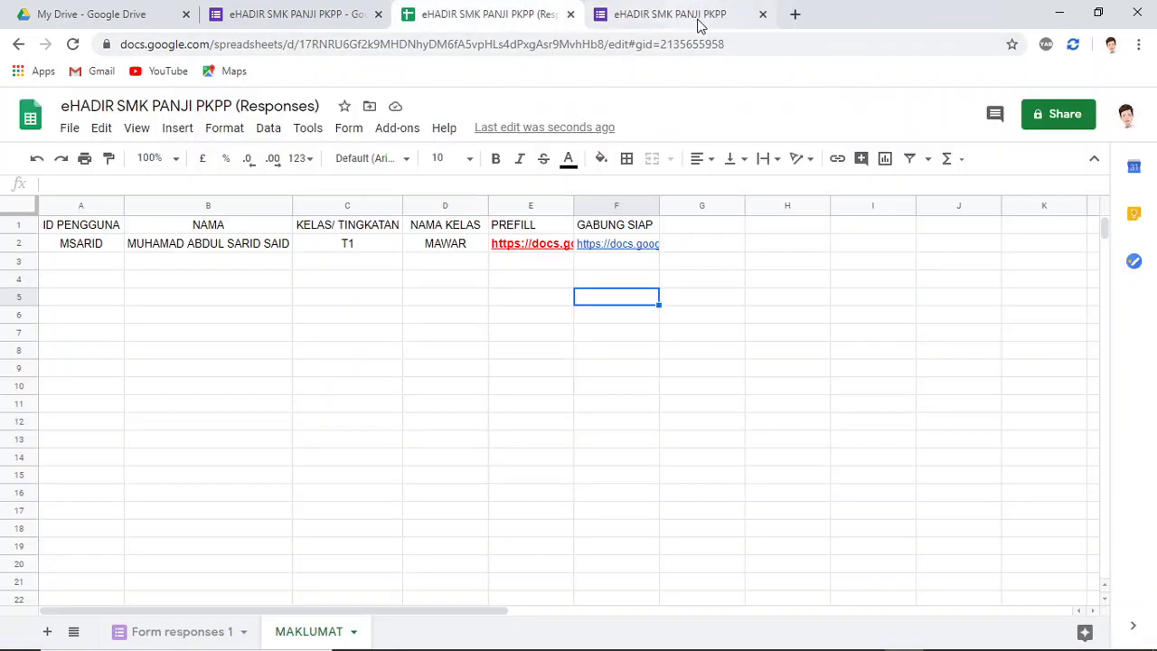
- Add the headers IMEJ QR in G1 and PAUTAN QR in H1
left_click(700, 261)
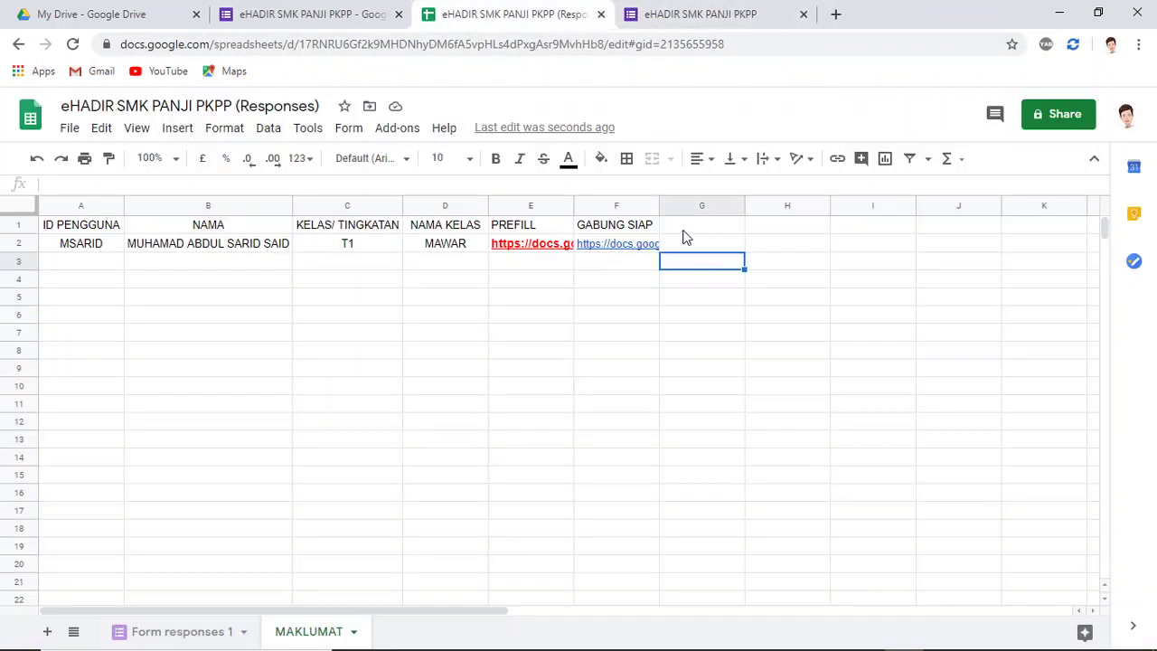
left_click(687, 228)
type("IMEJ ")
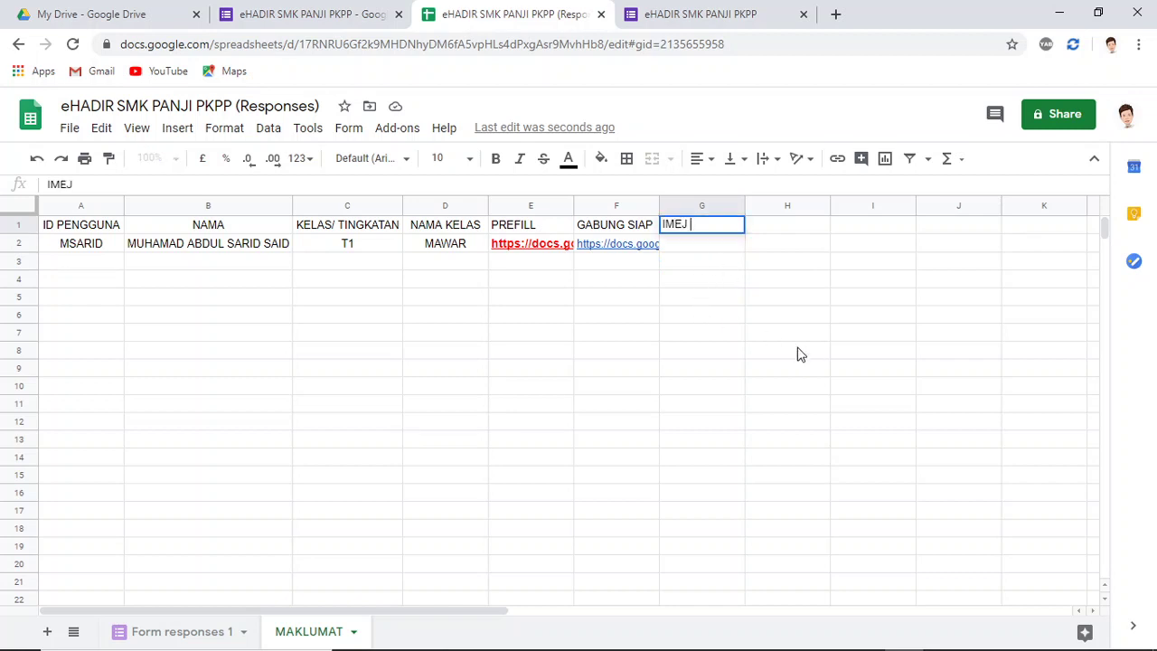
type("QR")
key("Tab")
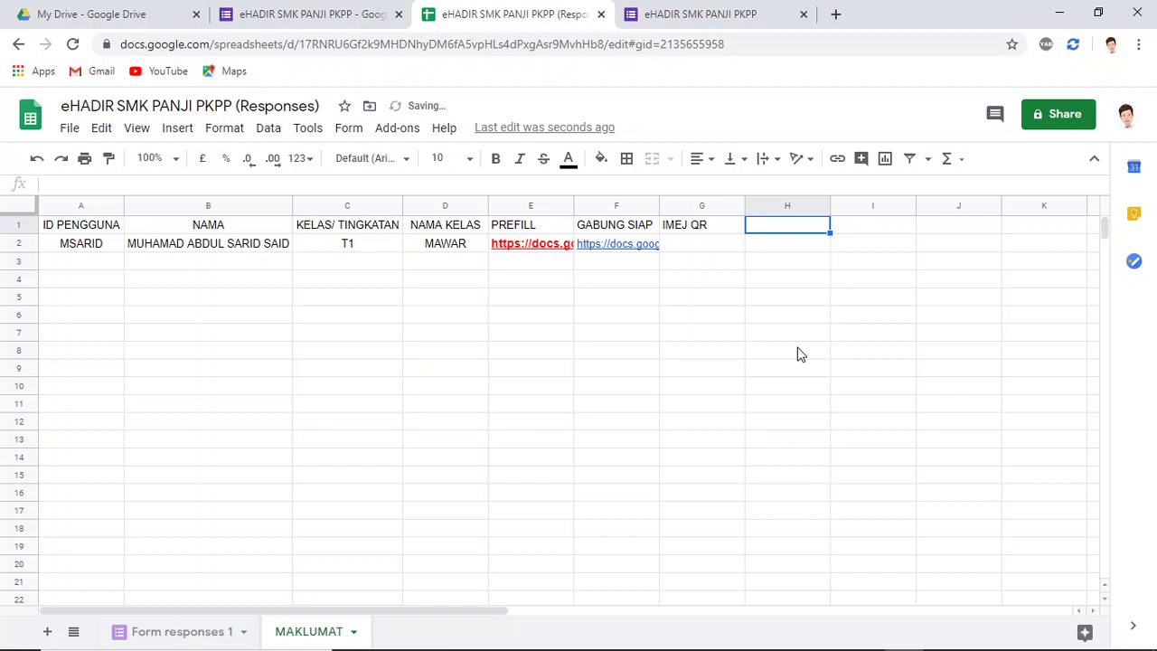
type("PAUTAN QR")
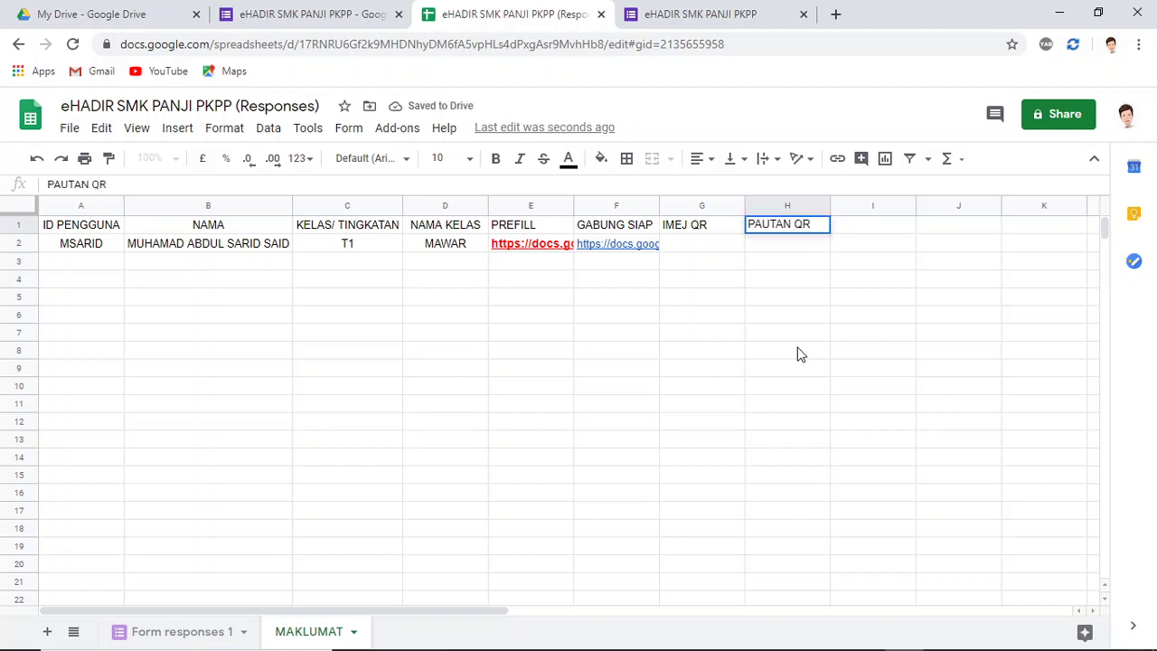
left_click(798, 354)
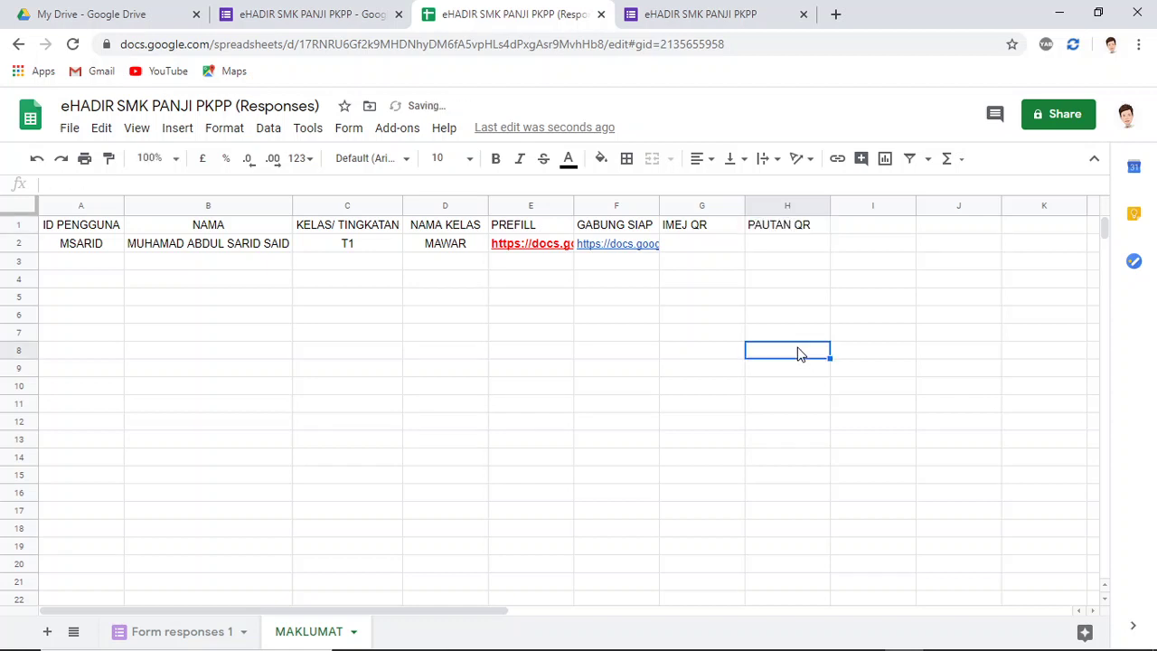
- Copy the chart.googleapis.com QR formula from item 4 of the Word notes
left_click(865, 640)
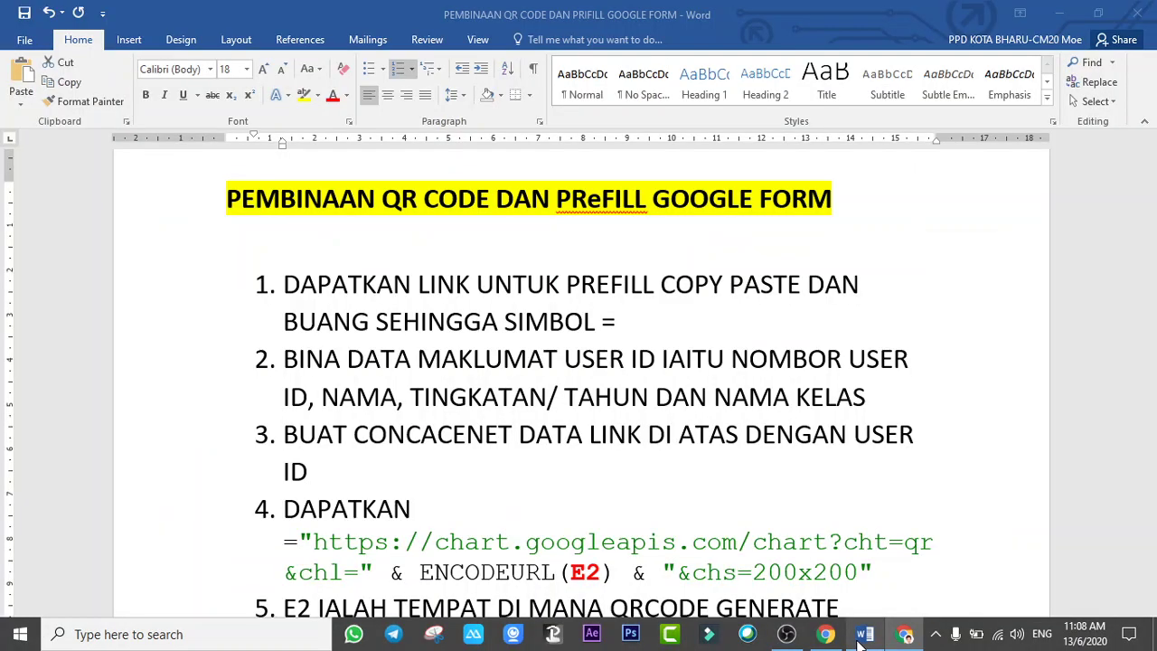
scroll(605, 532, "down", 1)
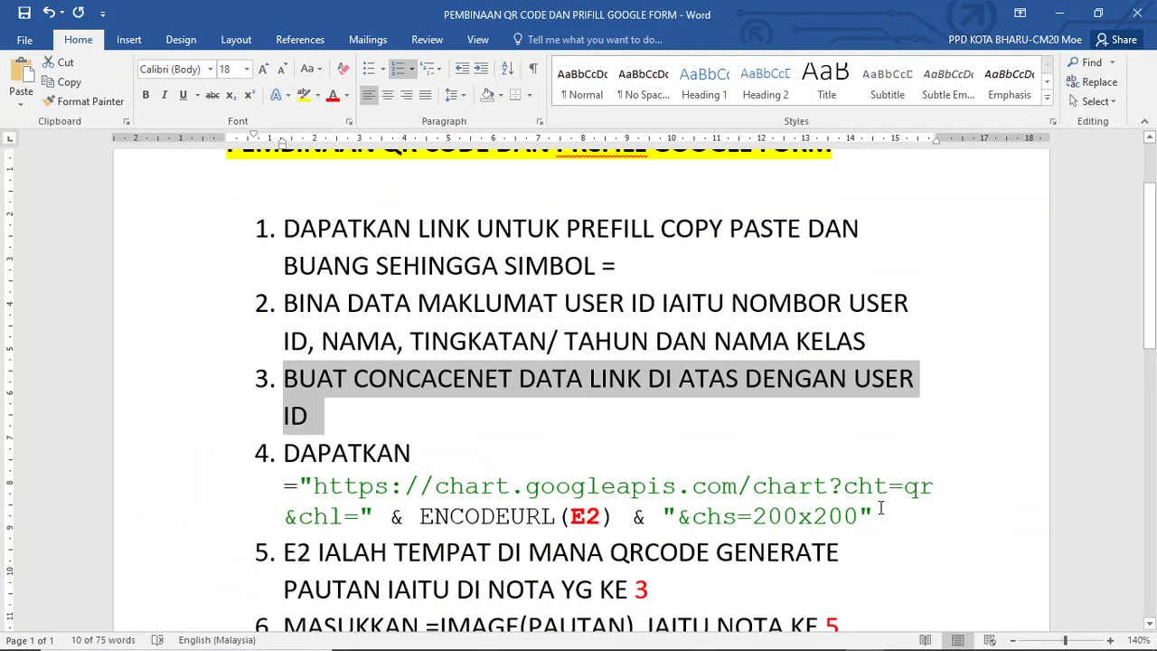
scroll(522, 314, "up", 2)
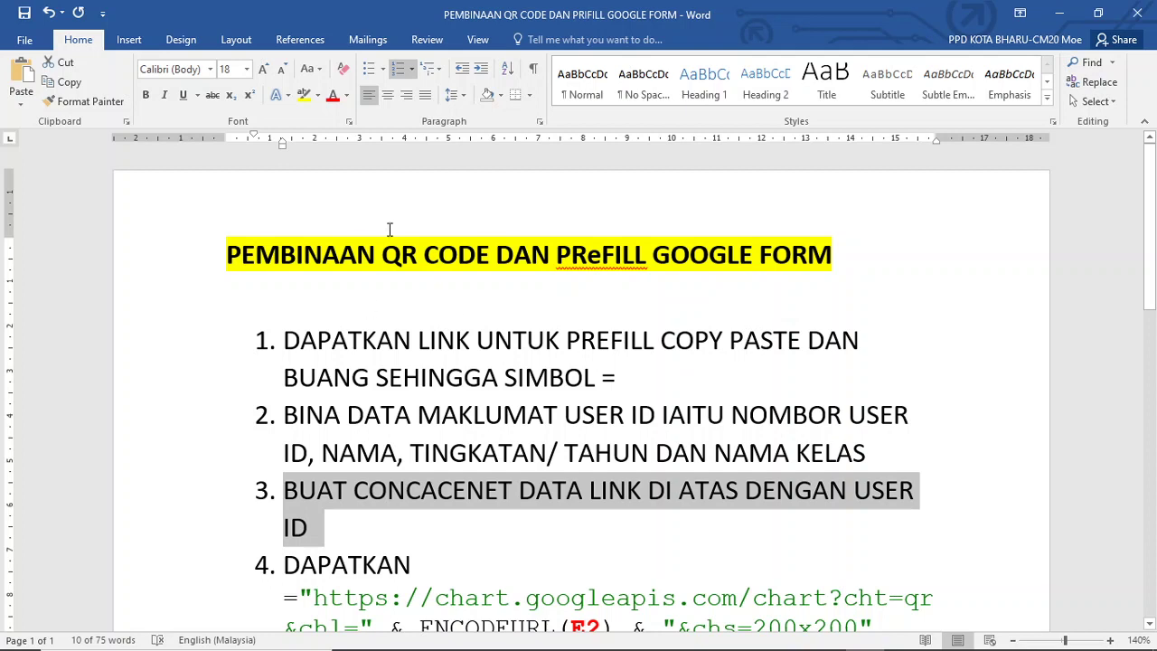
scroll(731, 488, "down", 2)
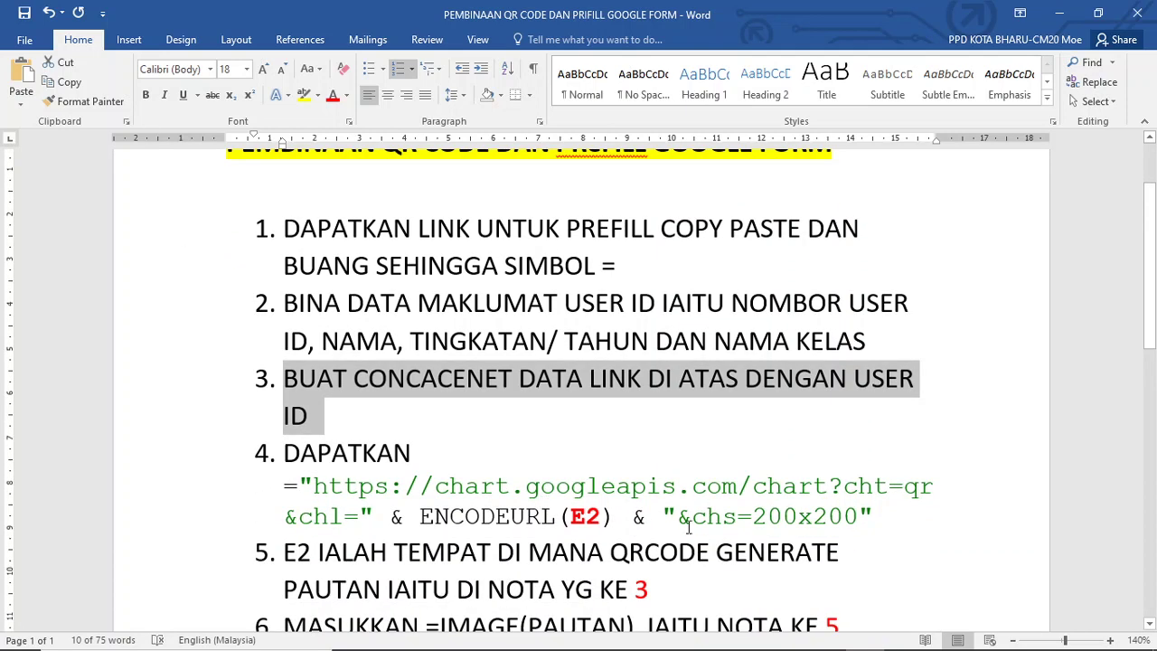
left_click_drag(875, 525, 284, 485)
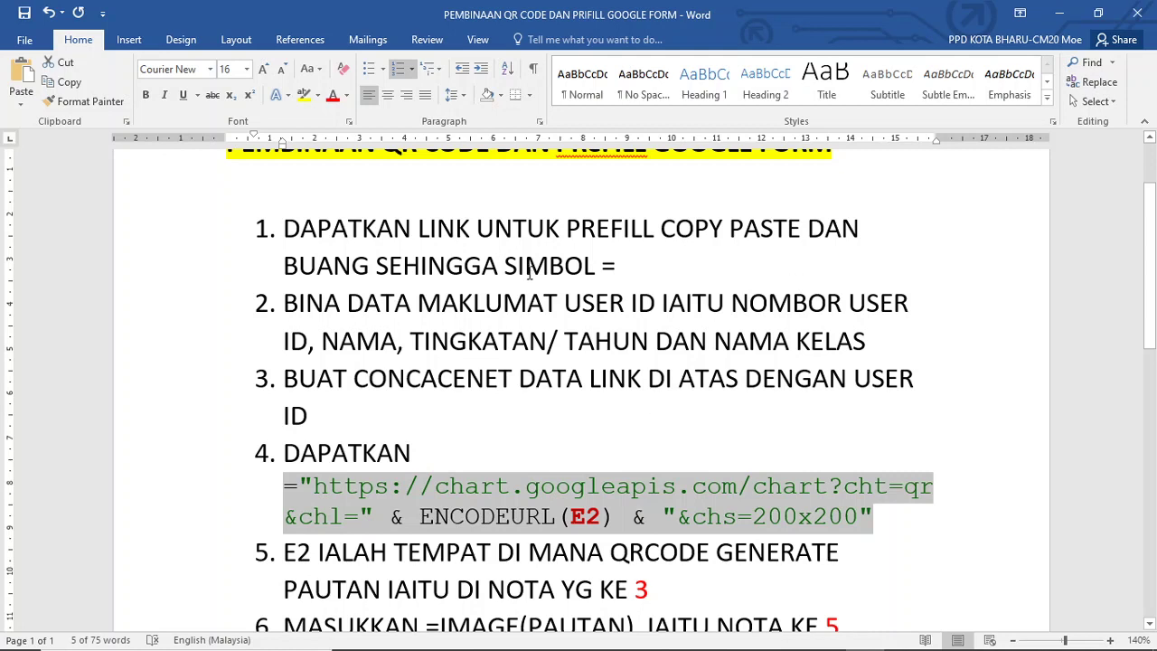
scroll(529, 273, "up", 3)
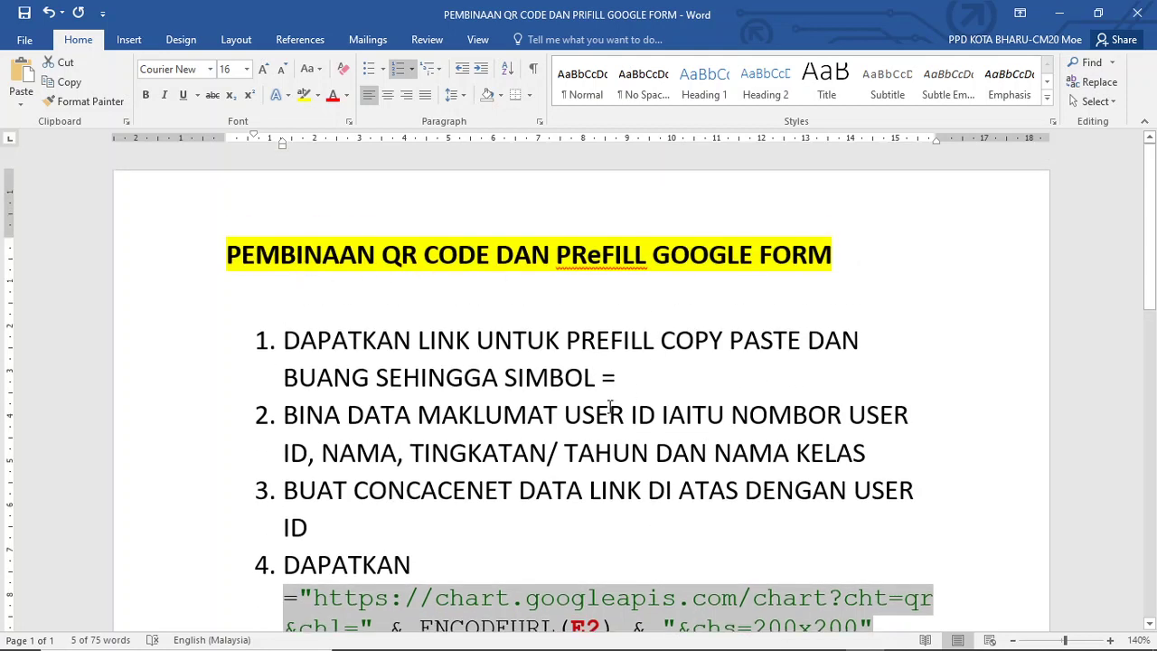
scroll(674, 437, "down", 1)
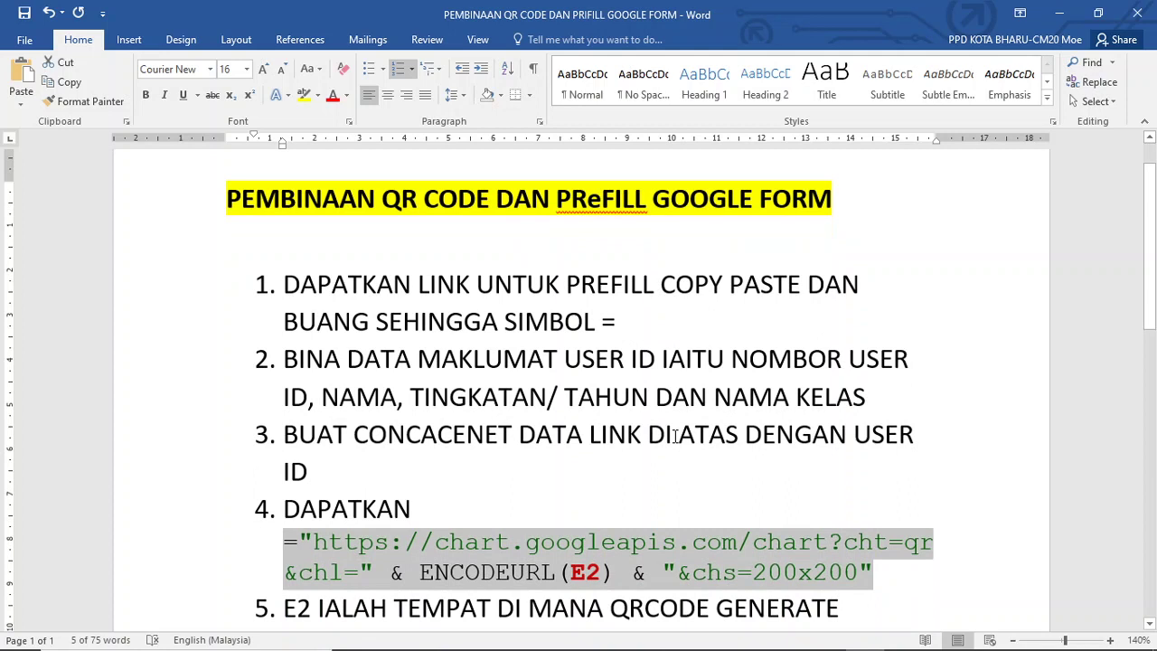
scroll(676, 438, "down", 1)
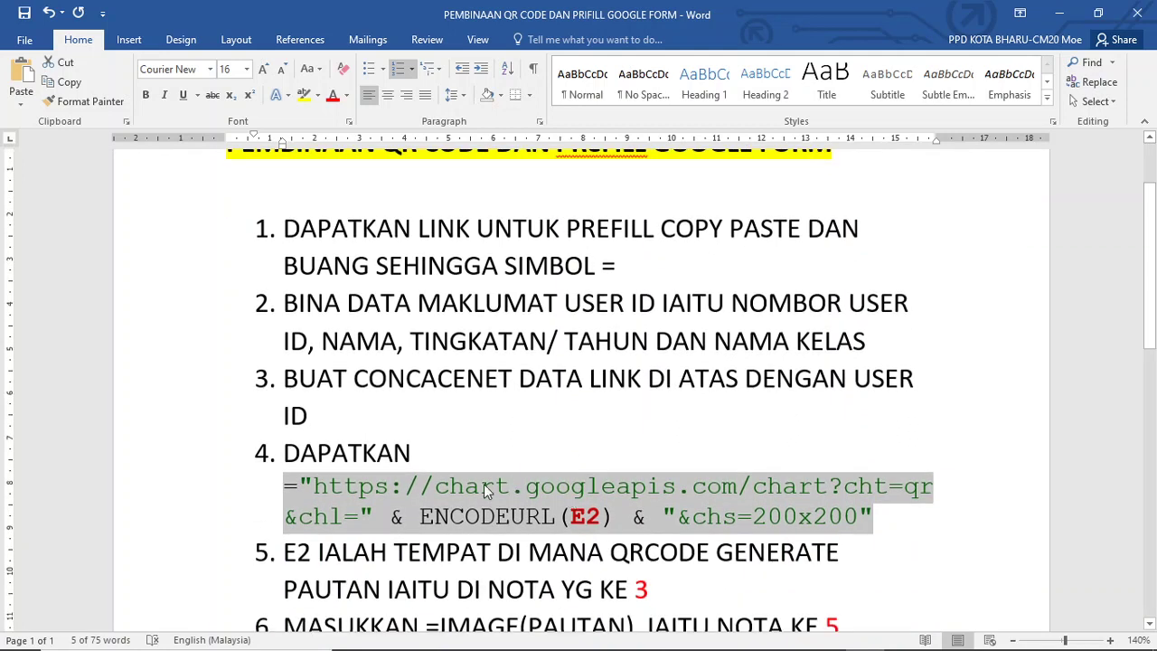
right_click(533, 512)
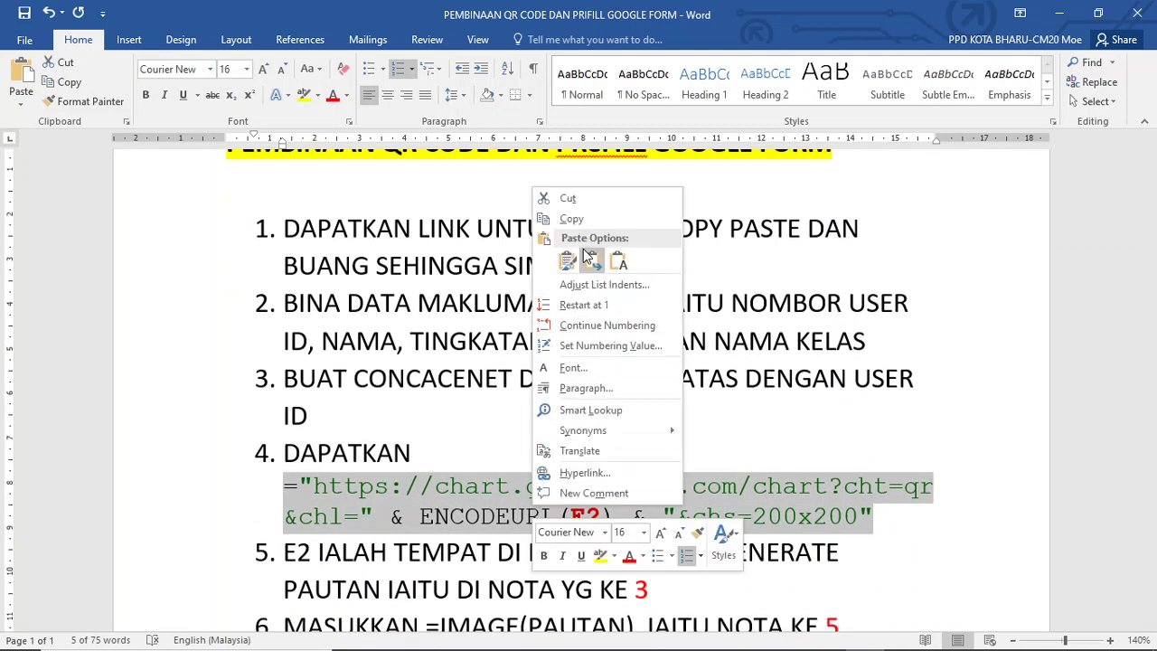
left_click(591, 219)
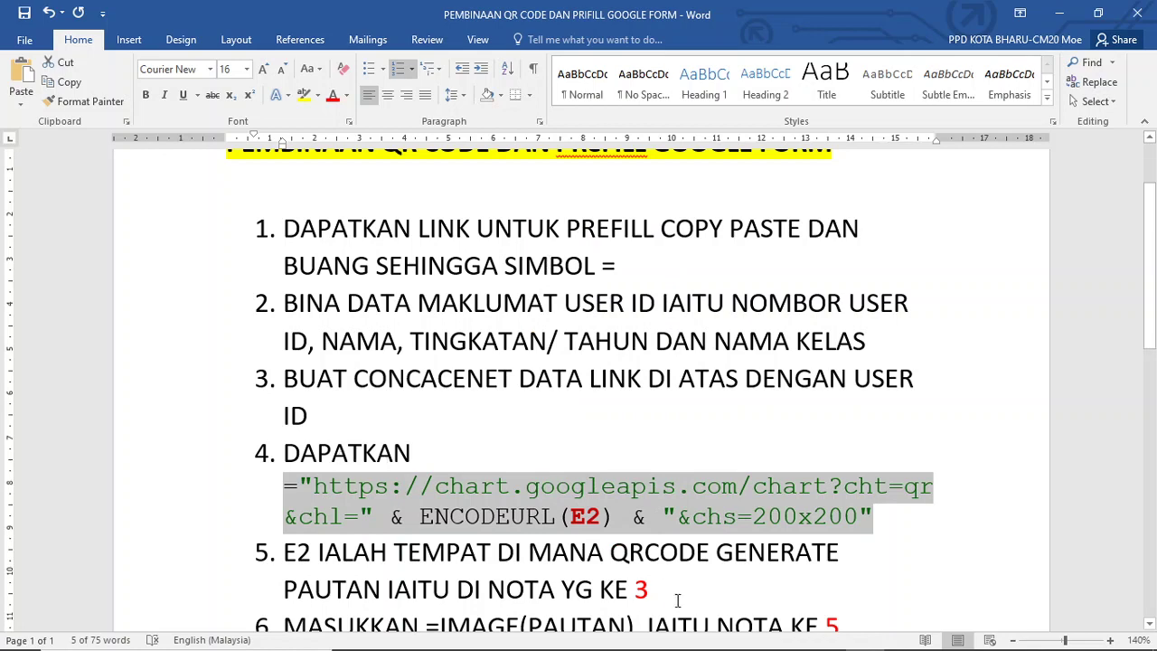
left_click(905, 641)
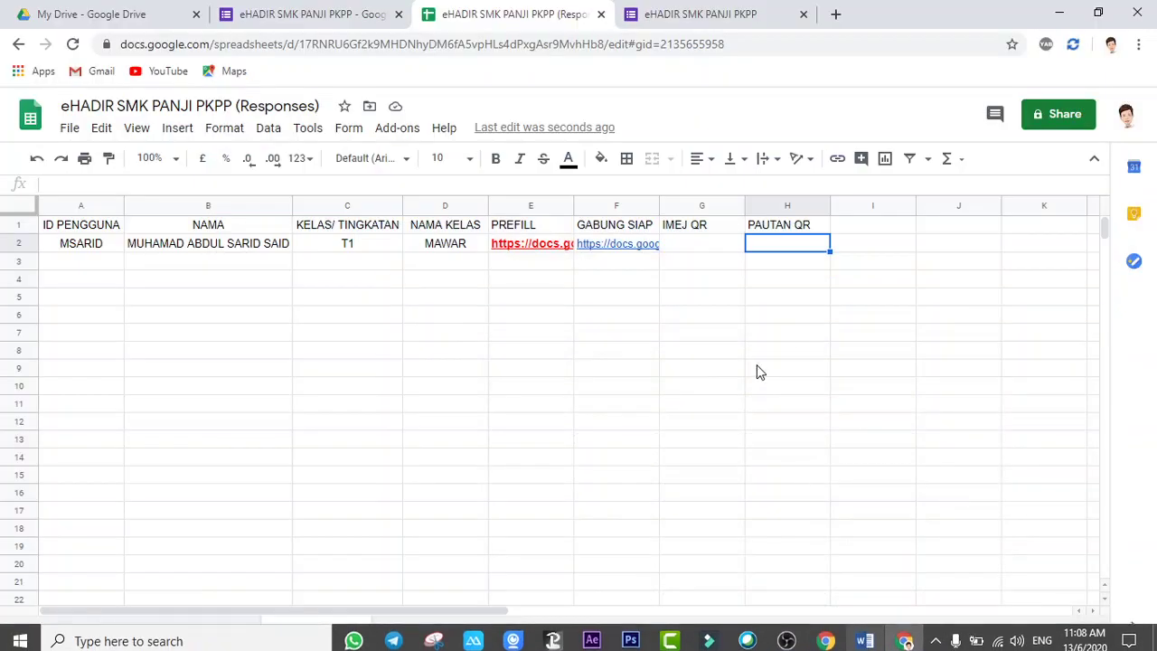
- Paste the QR chart formula into H2 and set column H's text wrapping to Clip
right_click(798, 249)
left_click(844, 207)
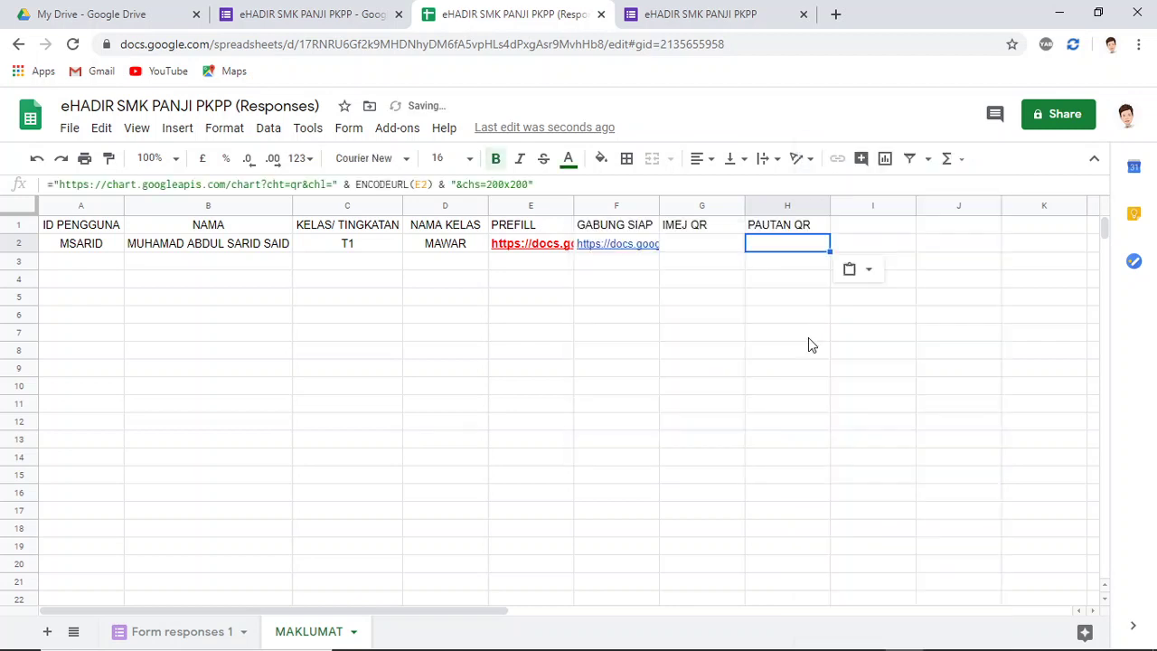
left_click(793, 207)
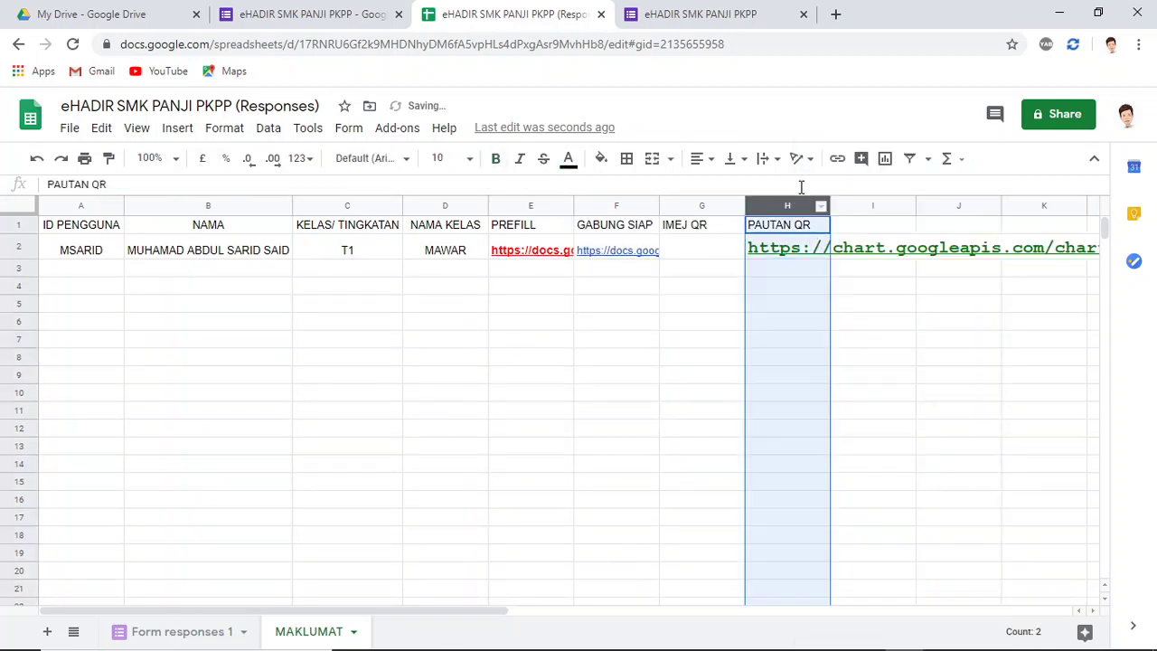
left_click(768, 158)
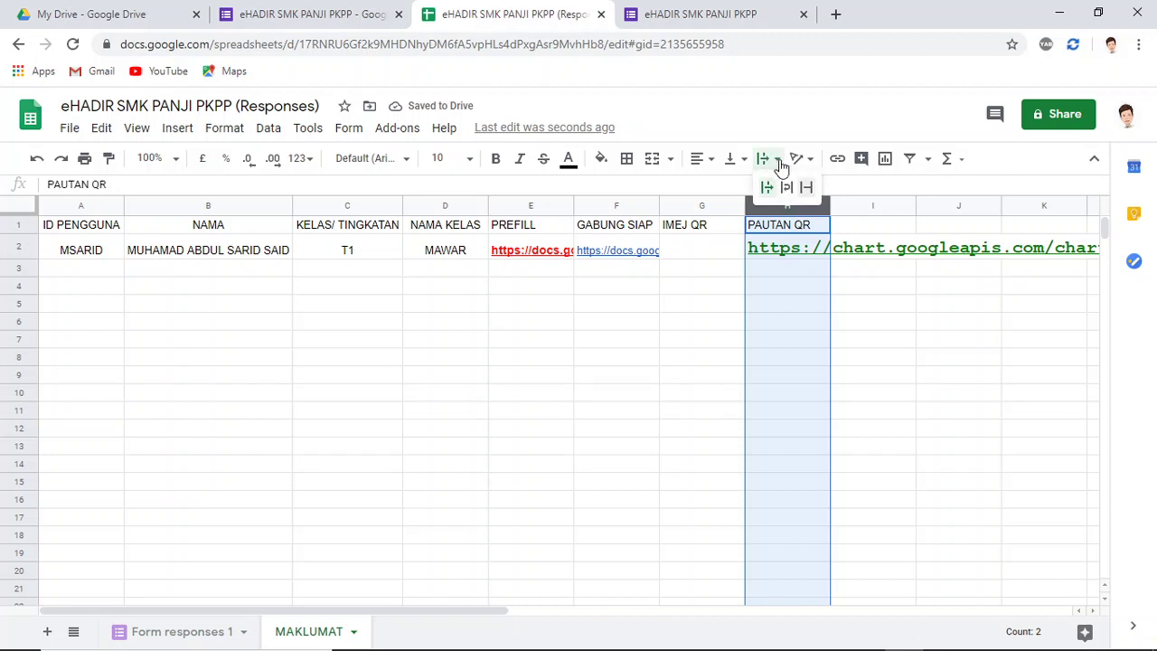
left_click(806, 190)
left_click(840, 344)
left_click(800, 253)
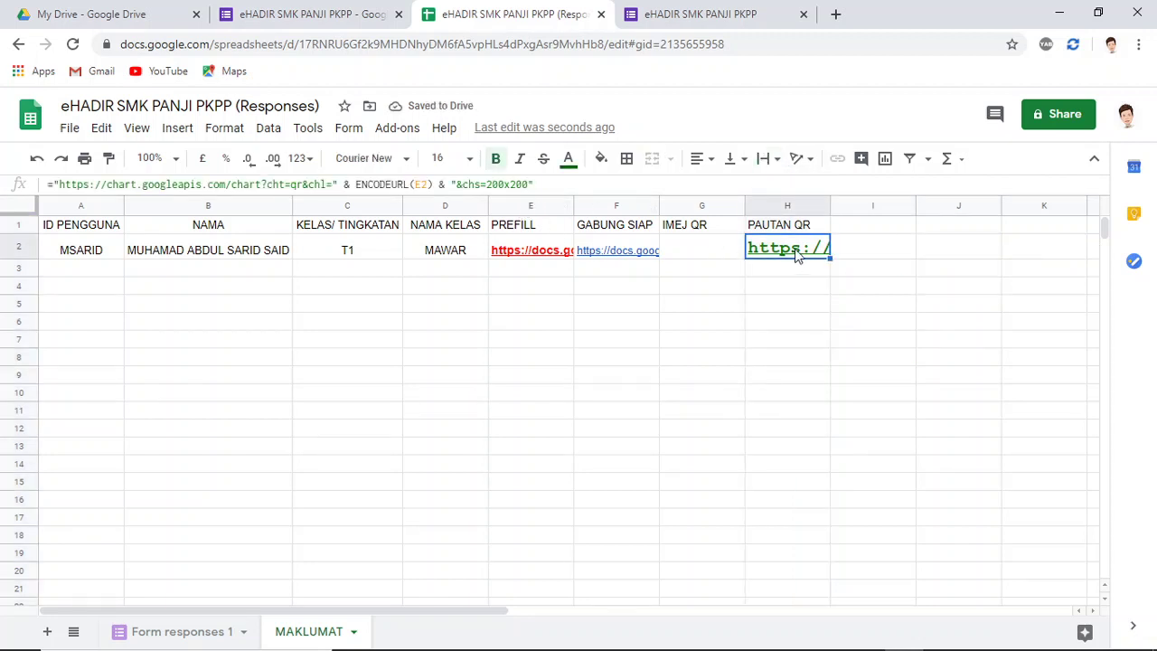
mouse_move(797, 249)
mouse_move(748, 255)
- Change H2's ENCODEURL reference from E2 to F2
left_click(420, 185)
key("BackSpace")
key("BackSpace")
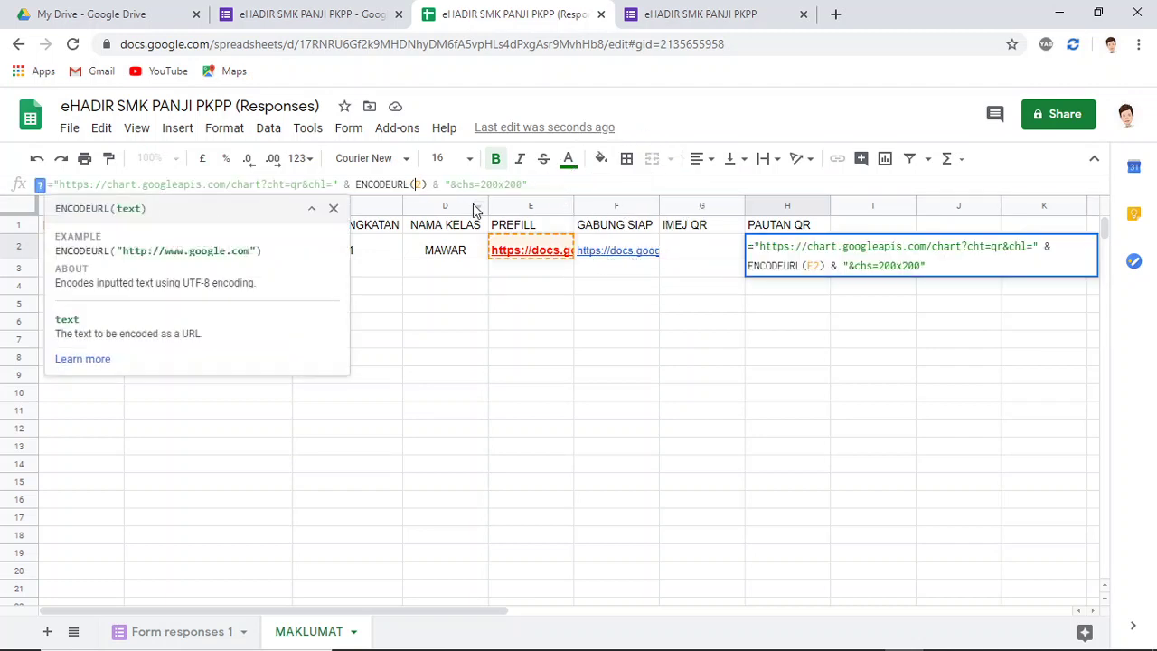
type("F2")
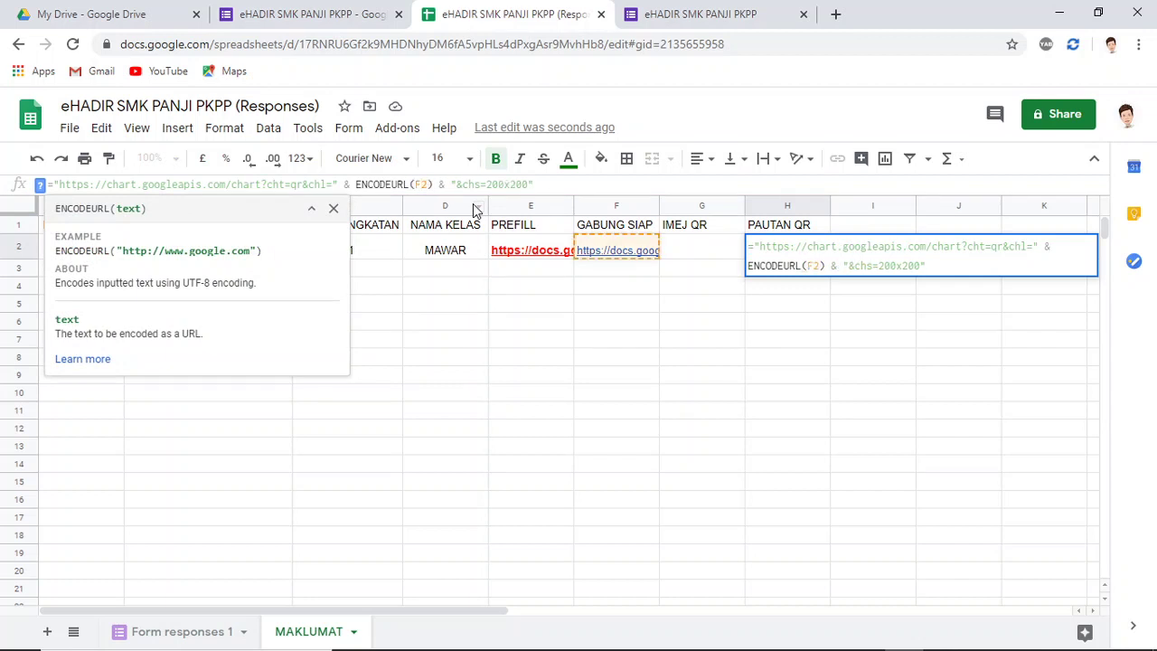
key("Return")
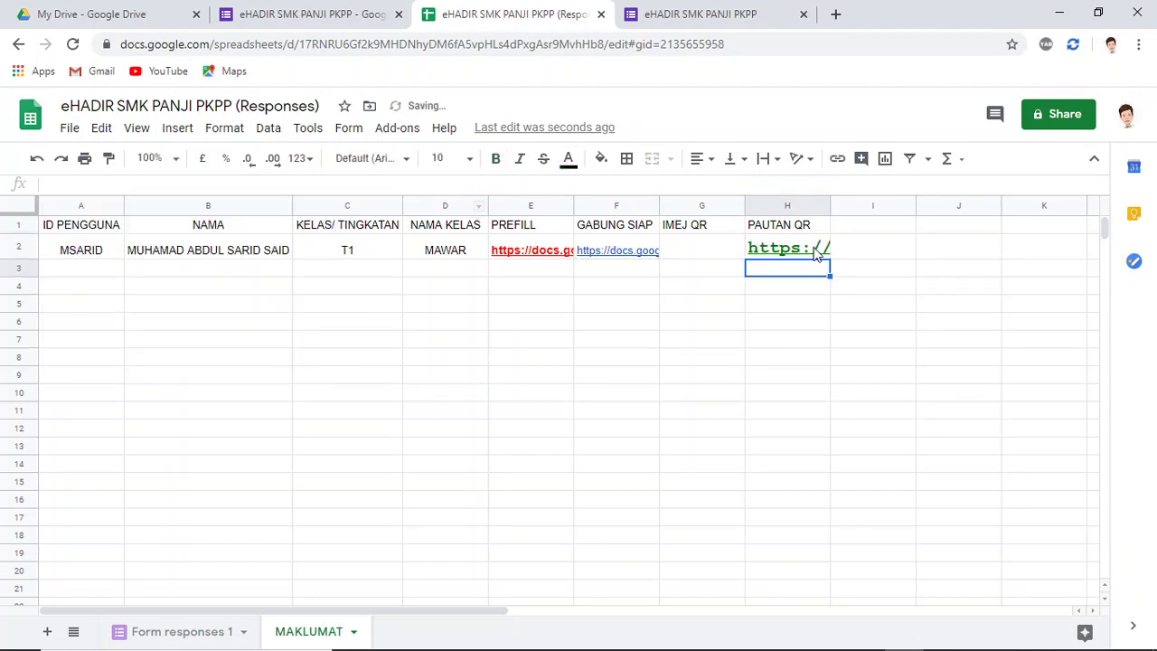
left_click(702, 250)
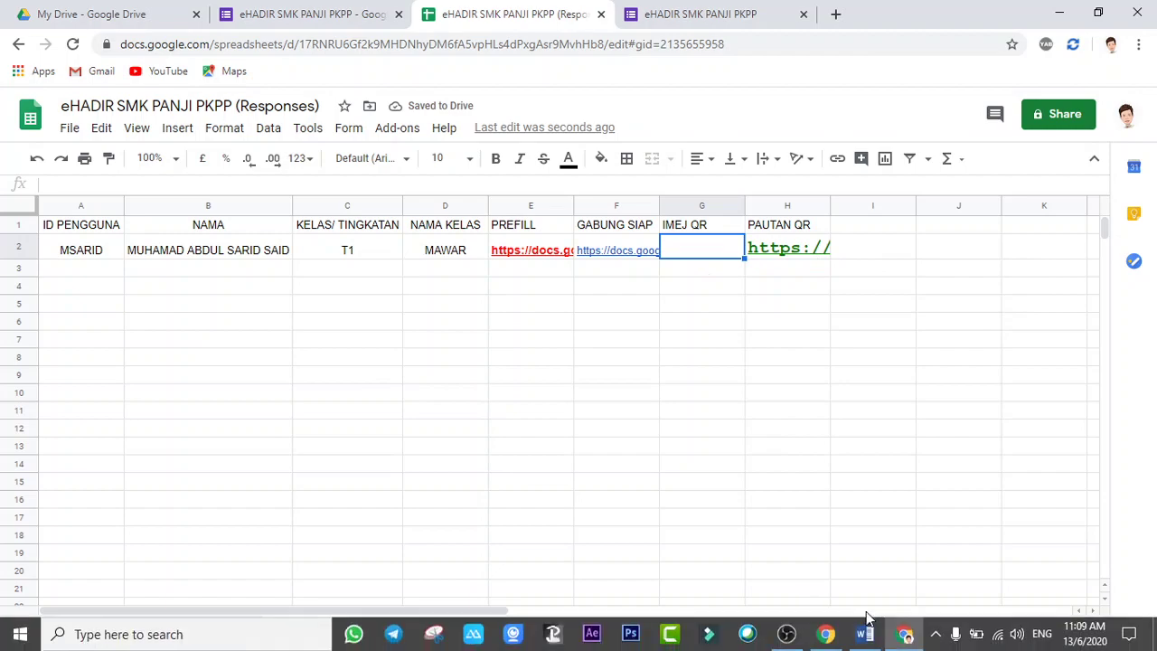
- Check the QR steps in the Word notes, then begin an =IM formula in G2
left_click(903, 636)
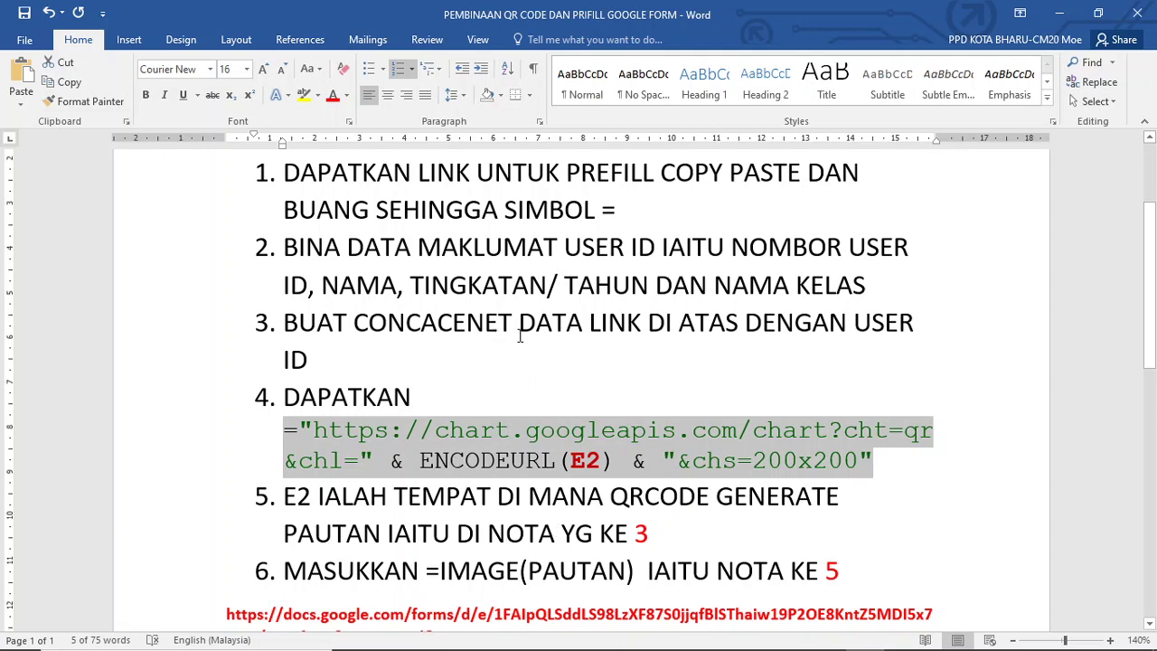
left_click(904, 634)
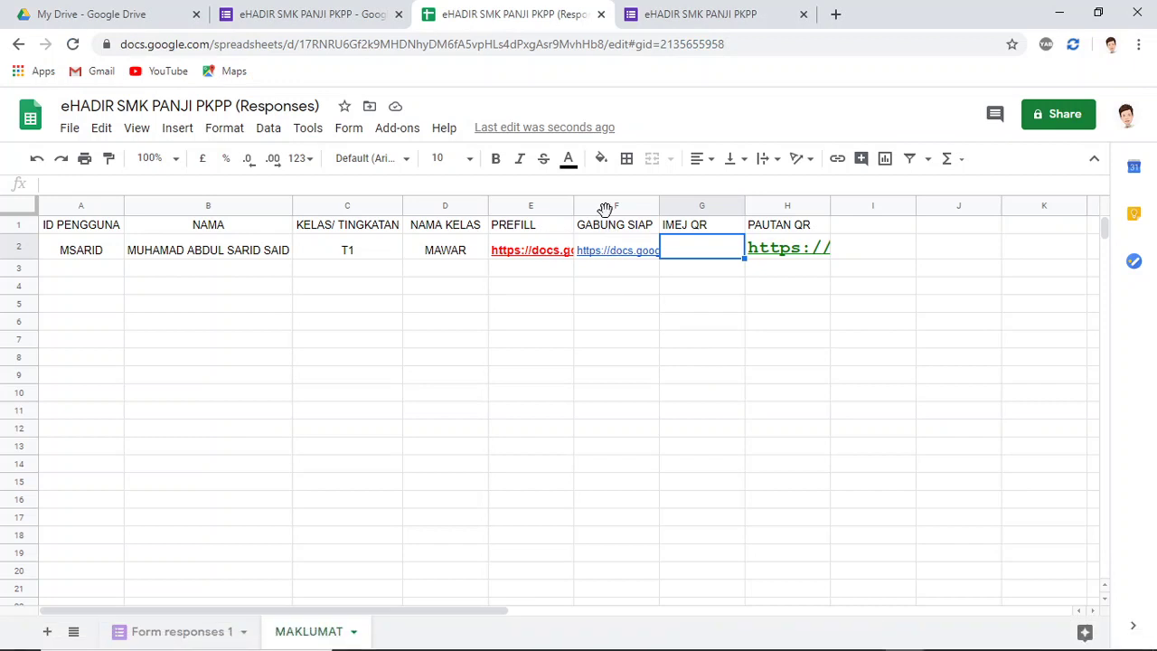
mouse_move(620, 254)
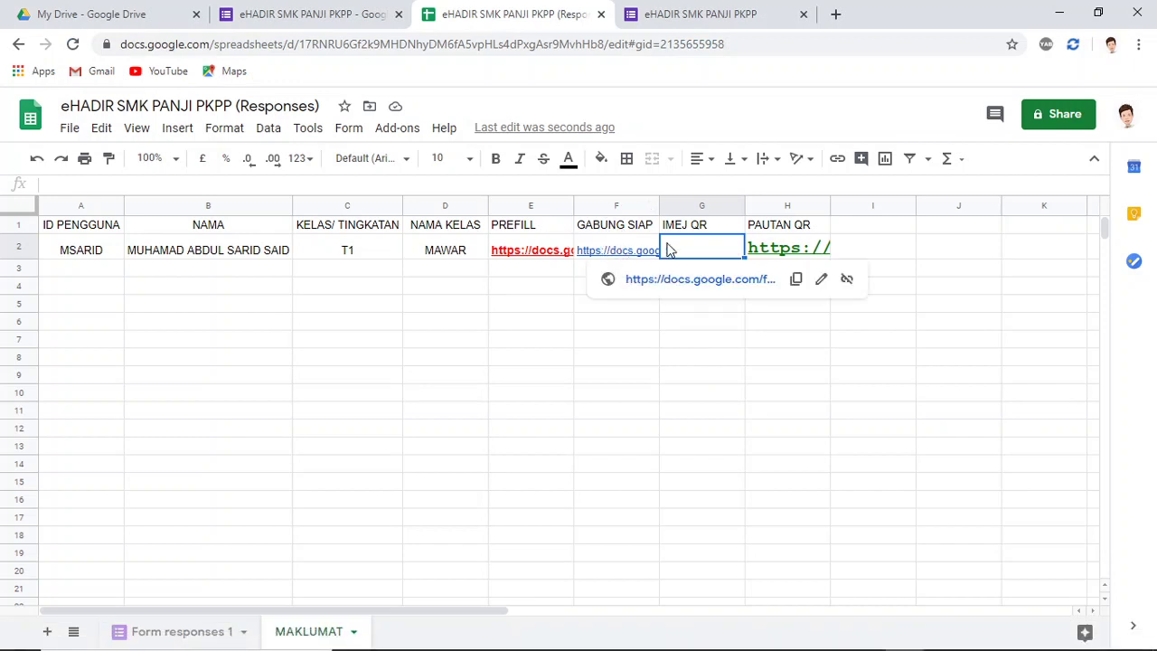
left_click(792, 250)
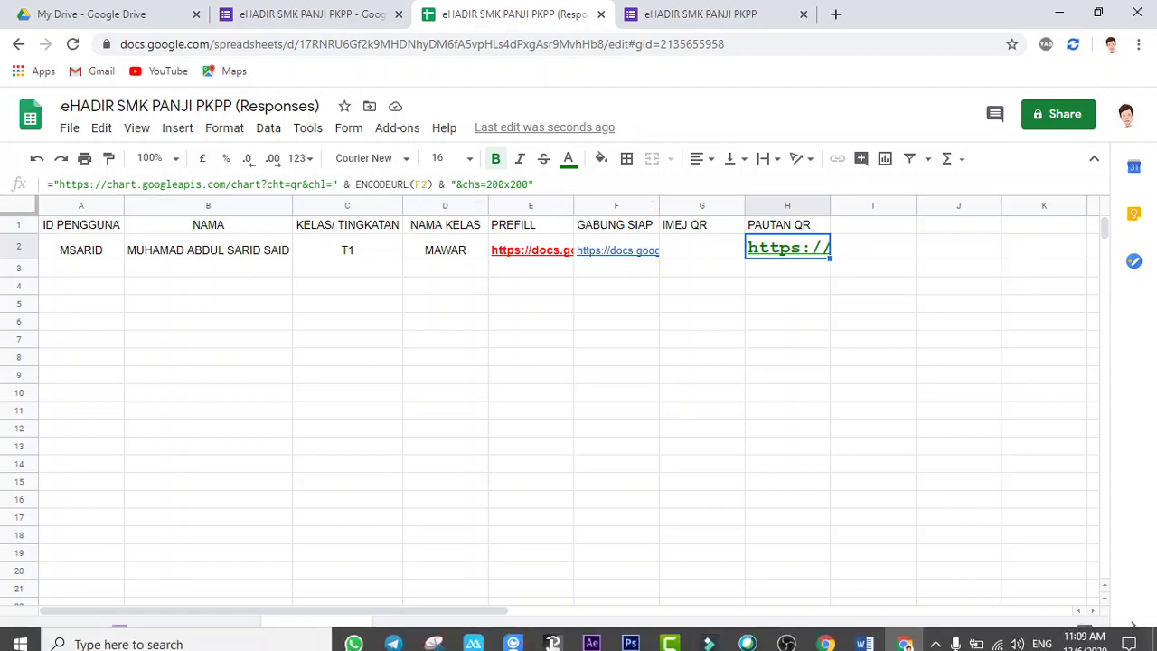
left_click(865, 633)
scroll(422, 414, "down", 3)
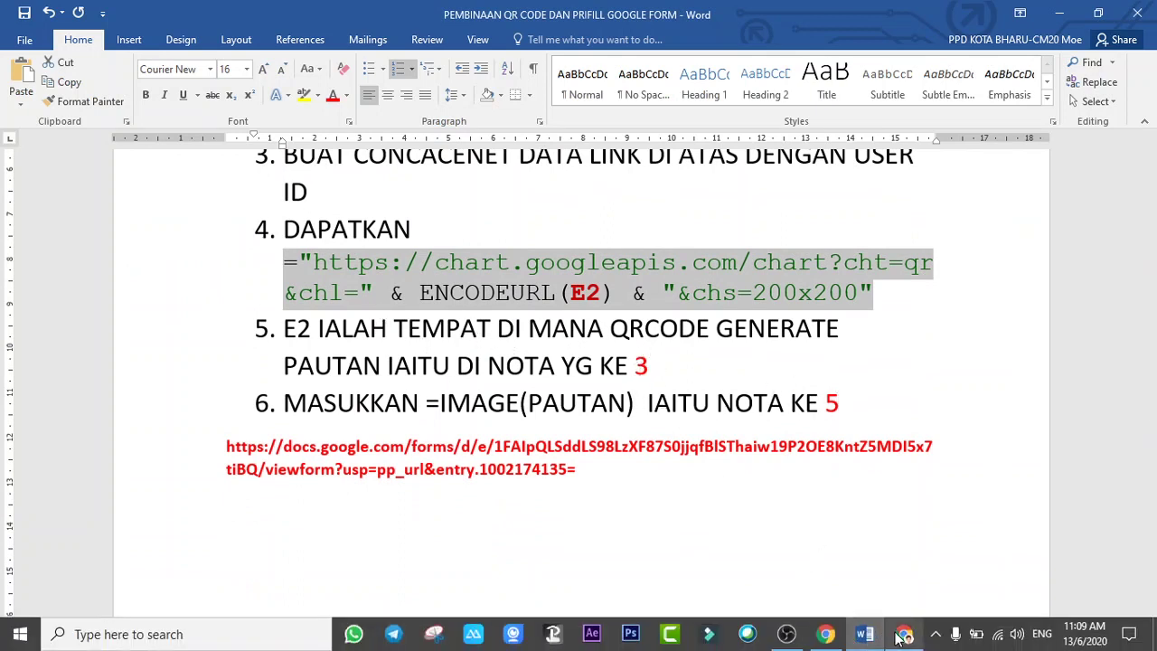
left_click(904, 634)
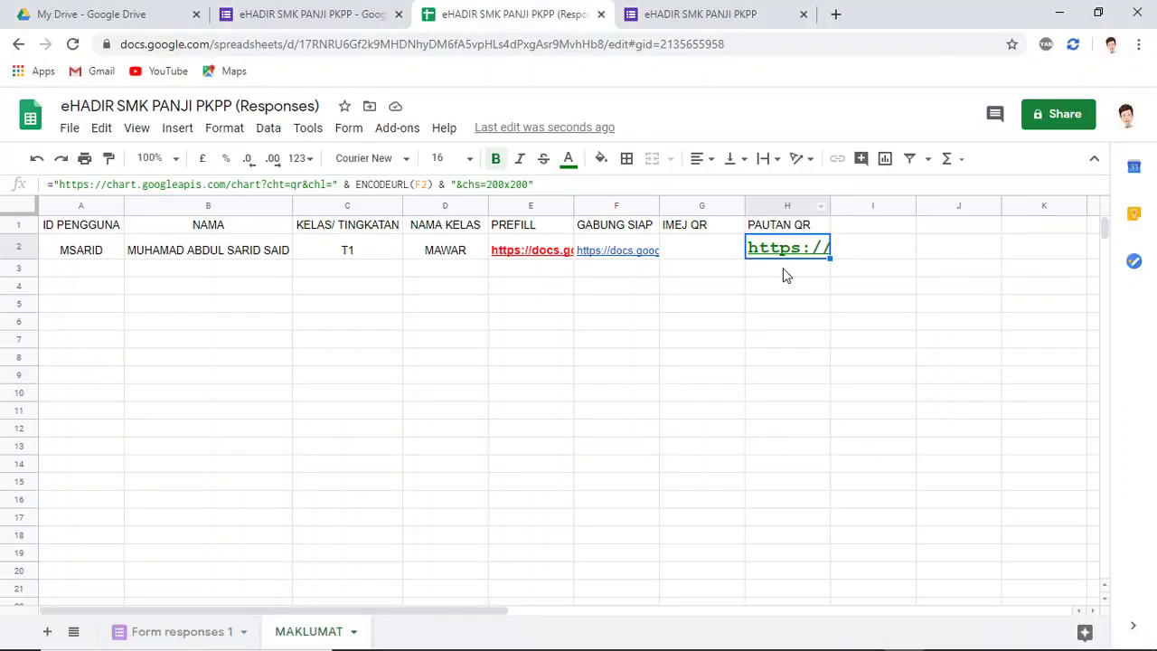
left_click(714, 257)
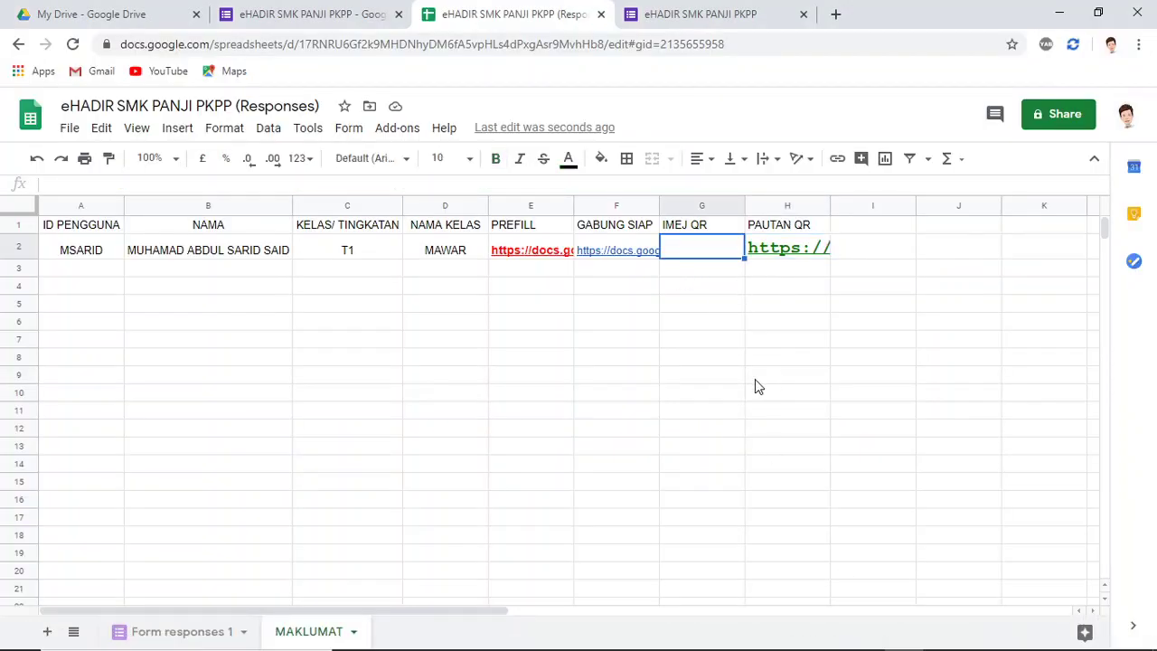
type("=IM")
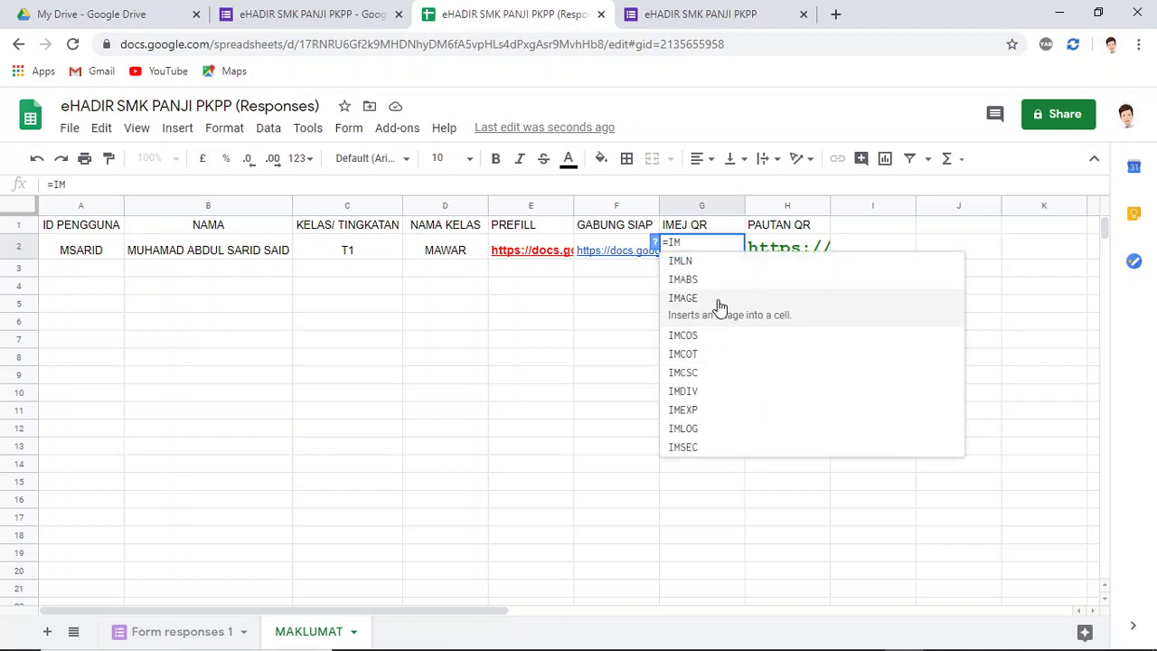
- Enter =IMAGE(H2) in G2 to display row 2's QR code image
left_click(719, 303)
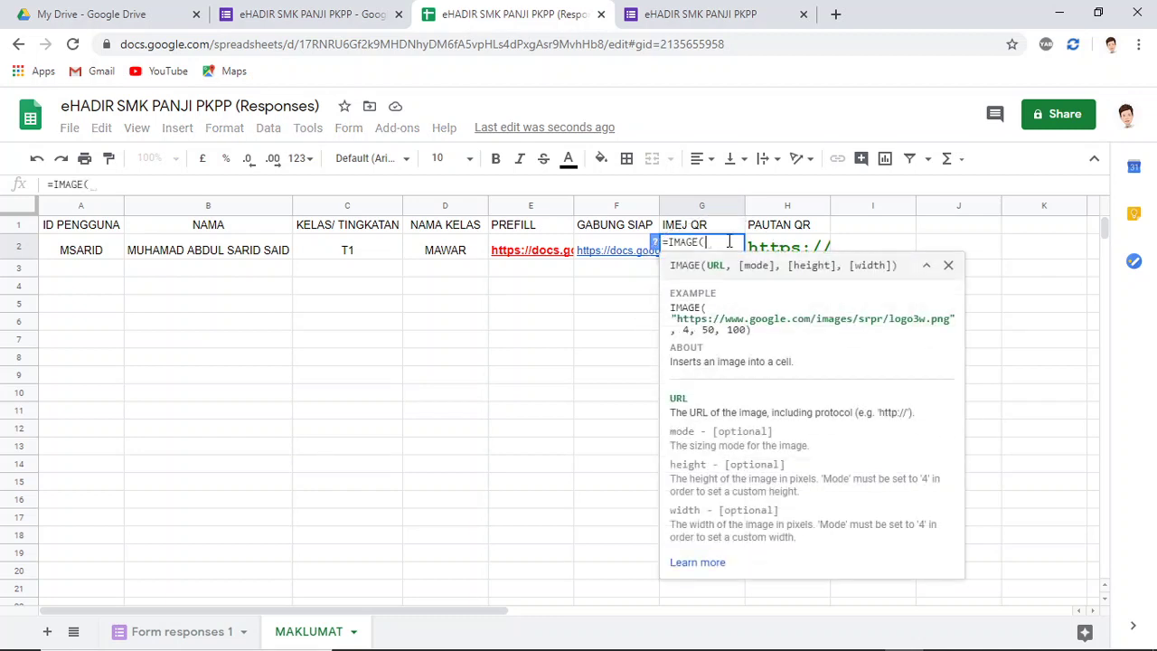
left_click(787, 244)
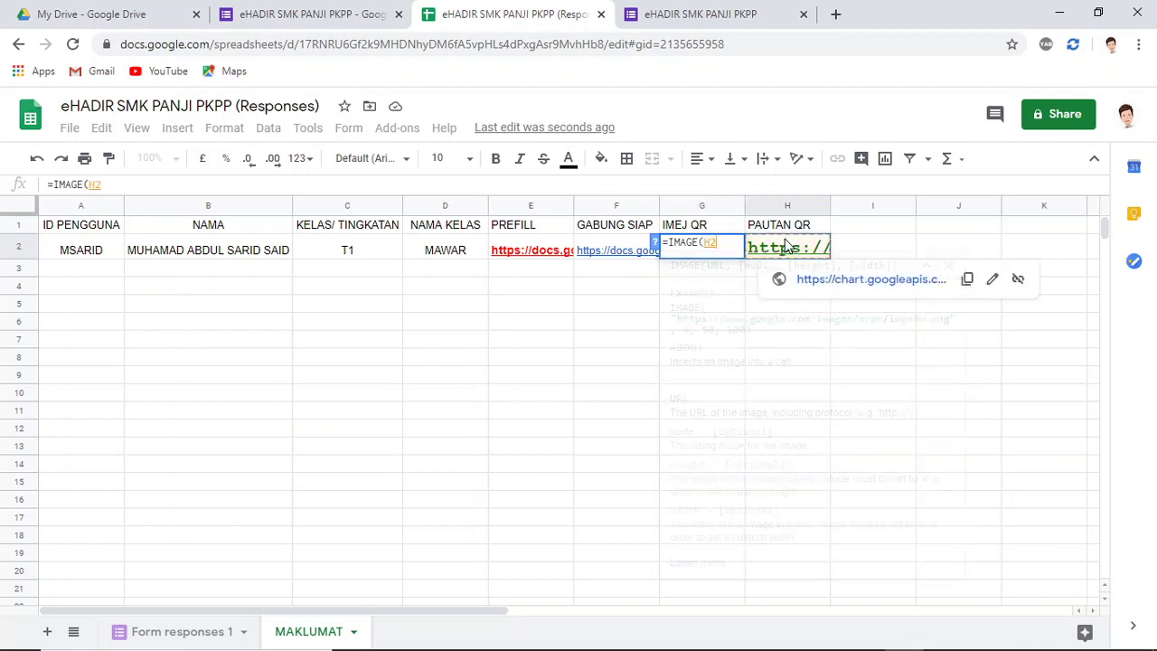
type(")")
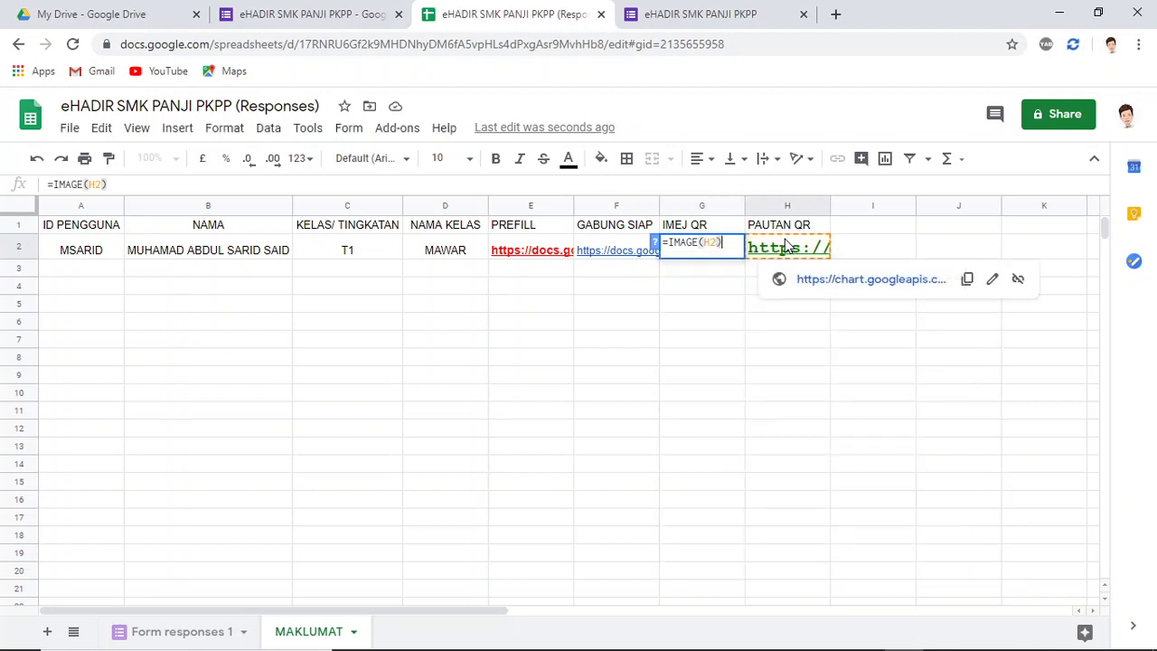
key("Return")
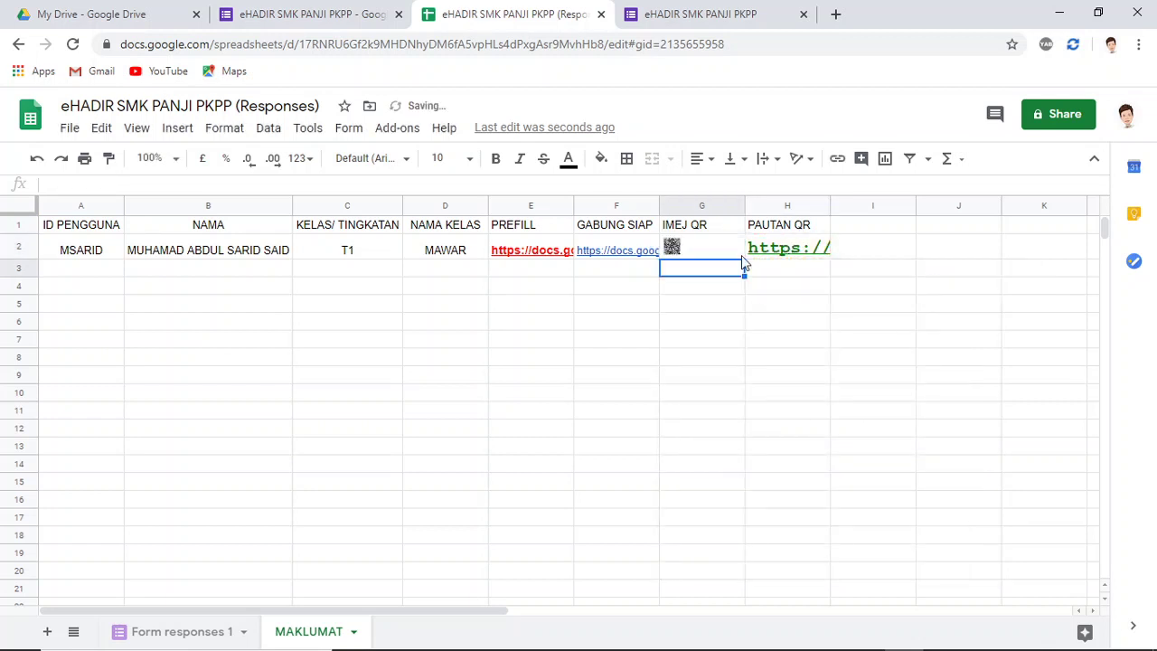
- Centre-align the IMEJ QR column G and check G2's IMAGE formula
left_click(701, 206)
left_click(703, 158)
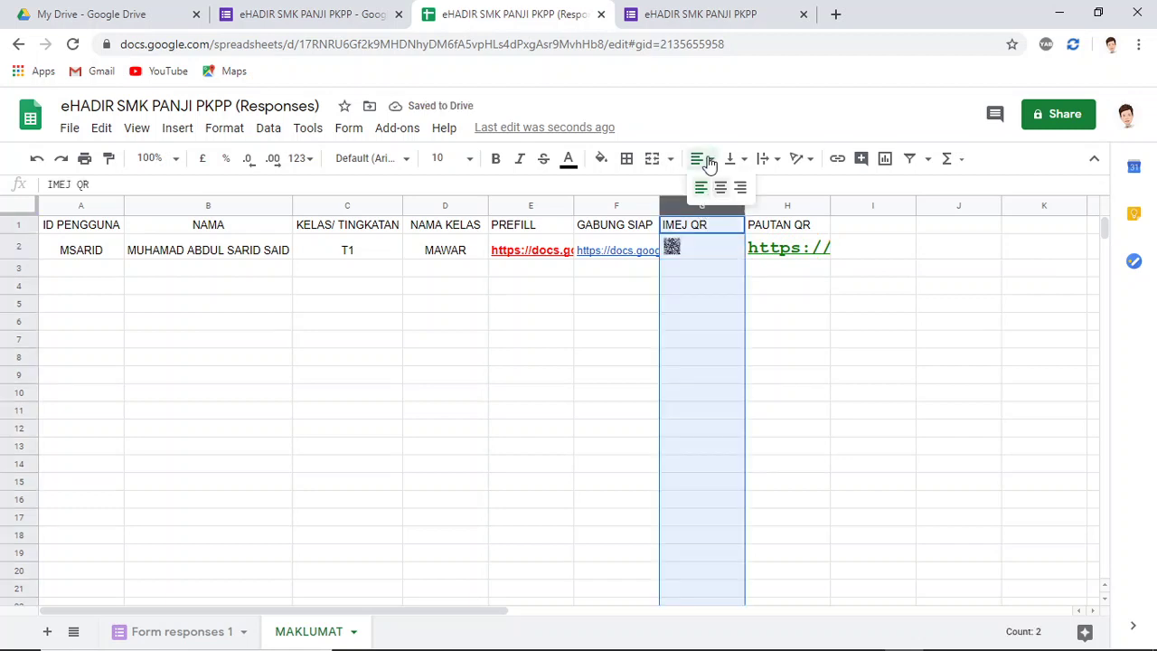
left_click(729, 190)
left_click(691, 285)
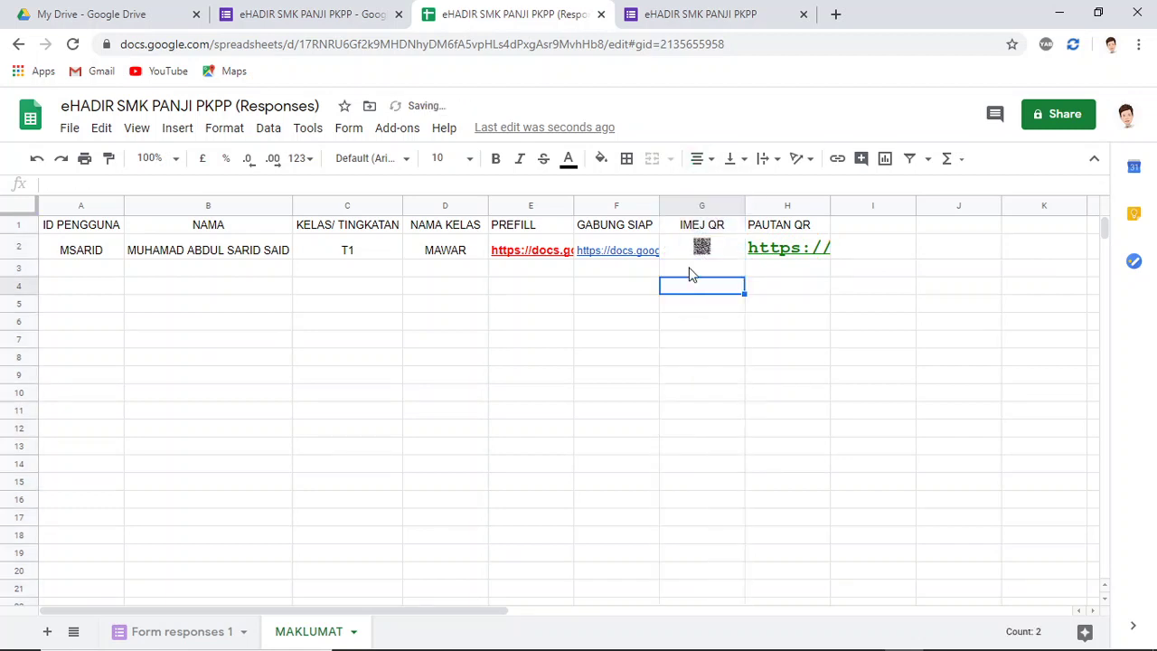
left_click(697, 262)
- Look over the user ID in A2 and move to row 3's cells A3 and B3
left_click(728, 341)
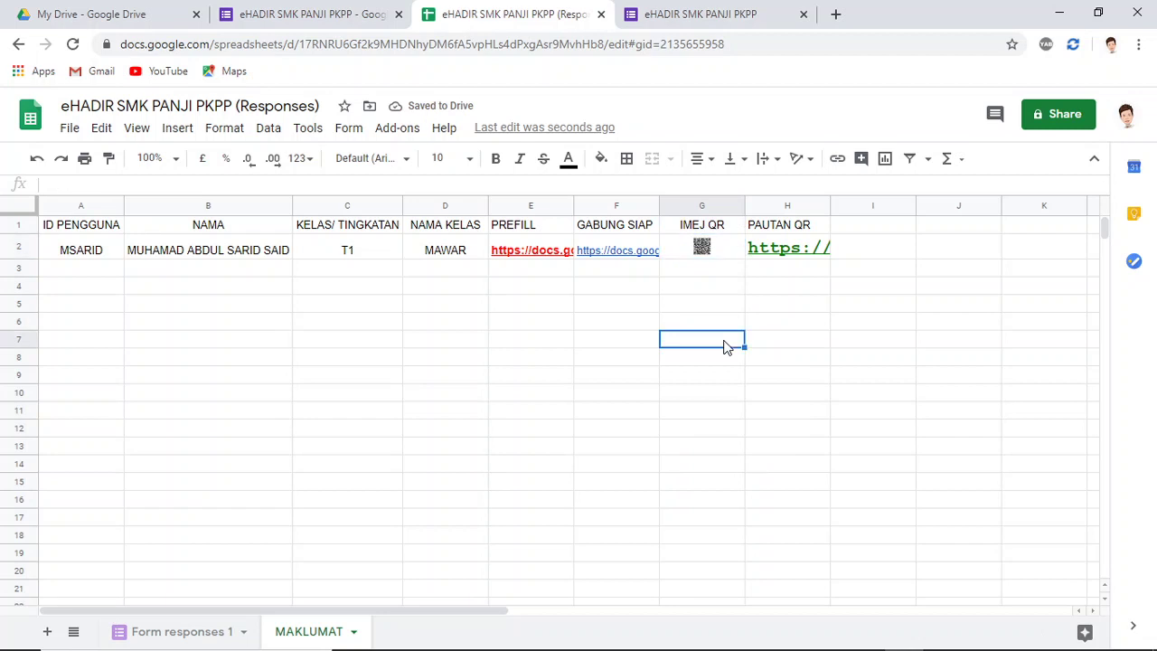
left_click(72, 251)
left_click(85, 269)
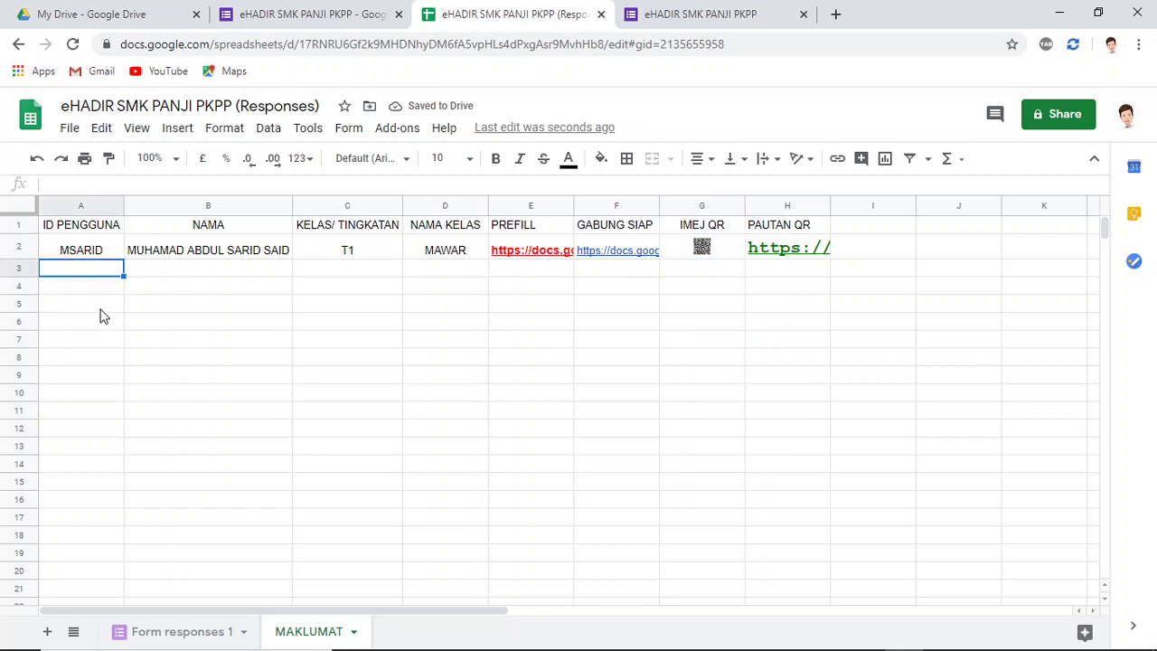
left_click(181, 271)
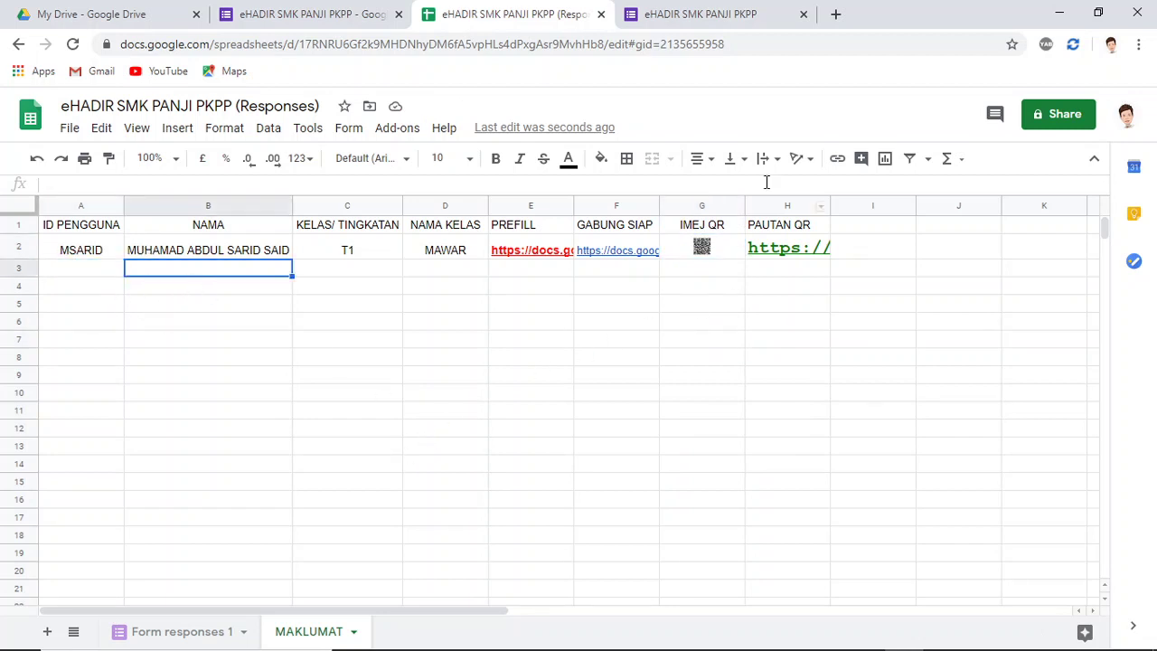
- Minimise the browser and Word windows and bring up the DATA MURID,GURU DAN STAFF workbook
left_click(1053, 14)
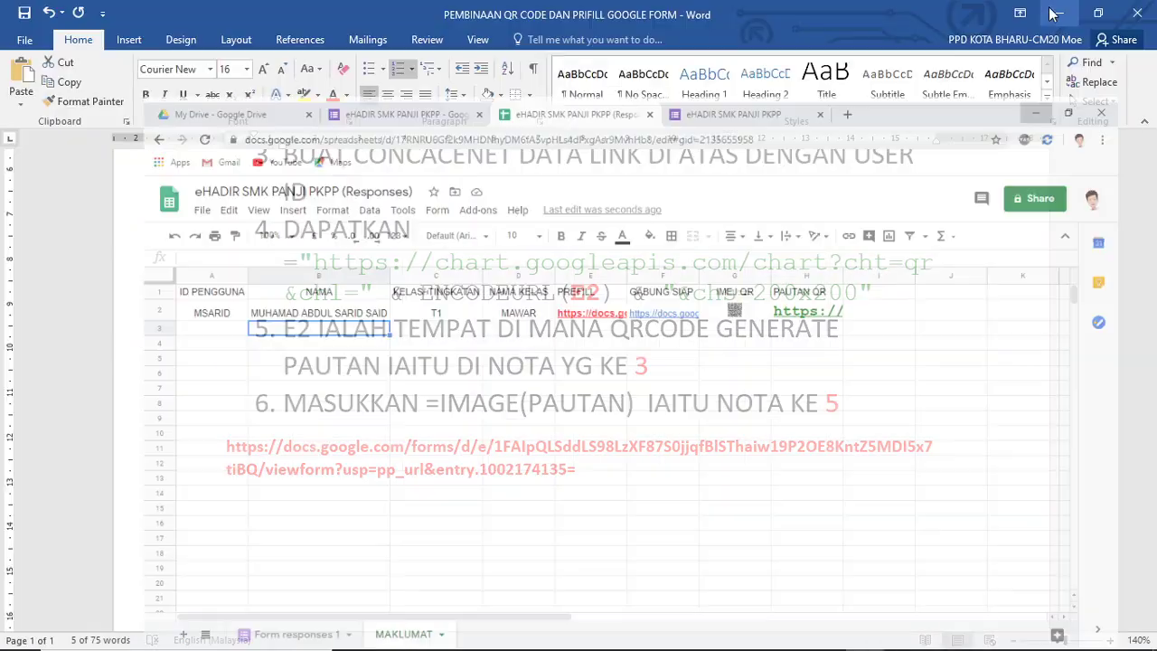
left_click(1052, 14)
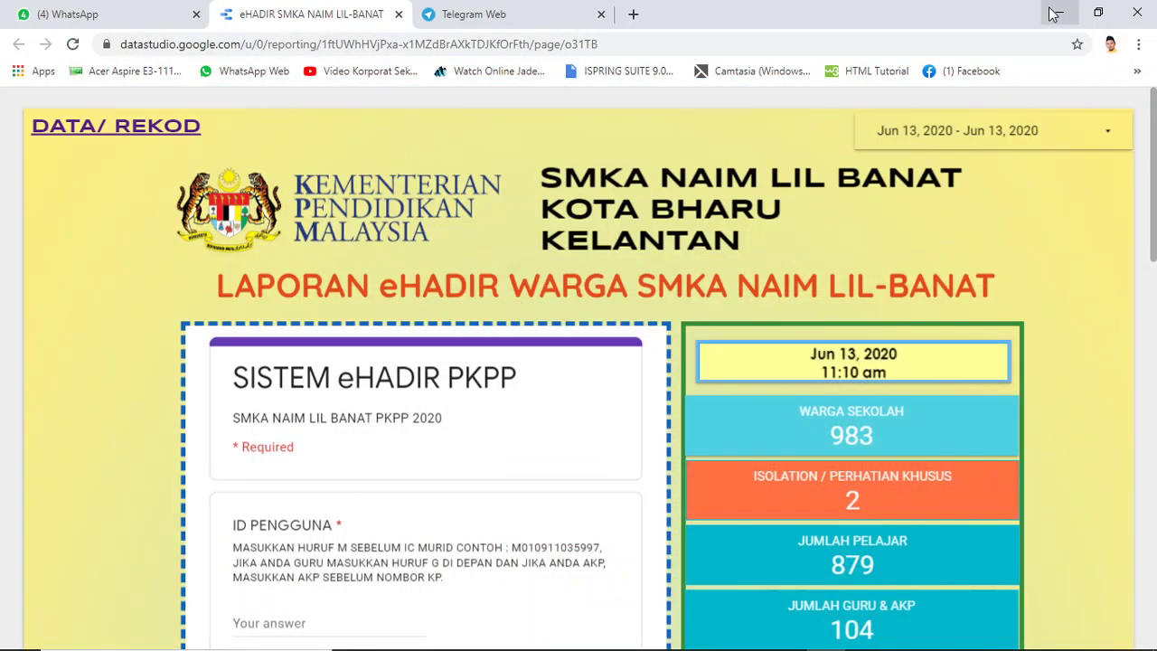
left_click(1053, 13)
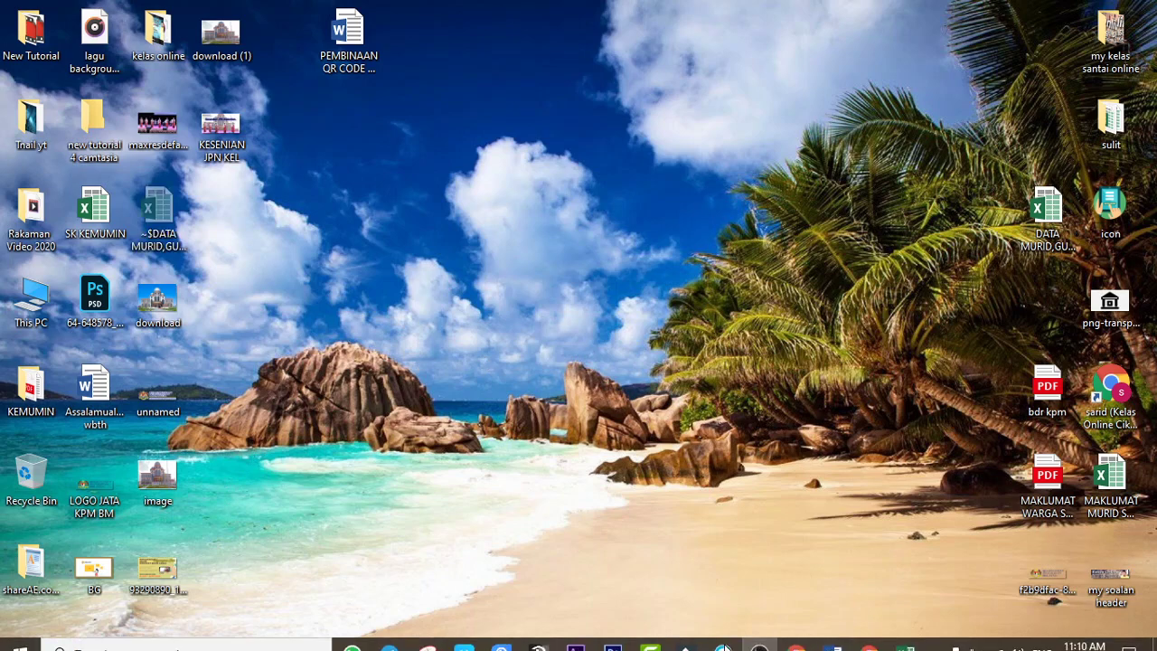
left_click(899, 637)
- Copy the Excel user records A2:D855 and go back to Chrome
left_click(298, 318)
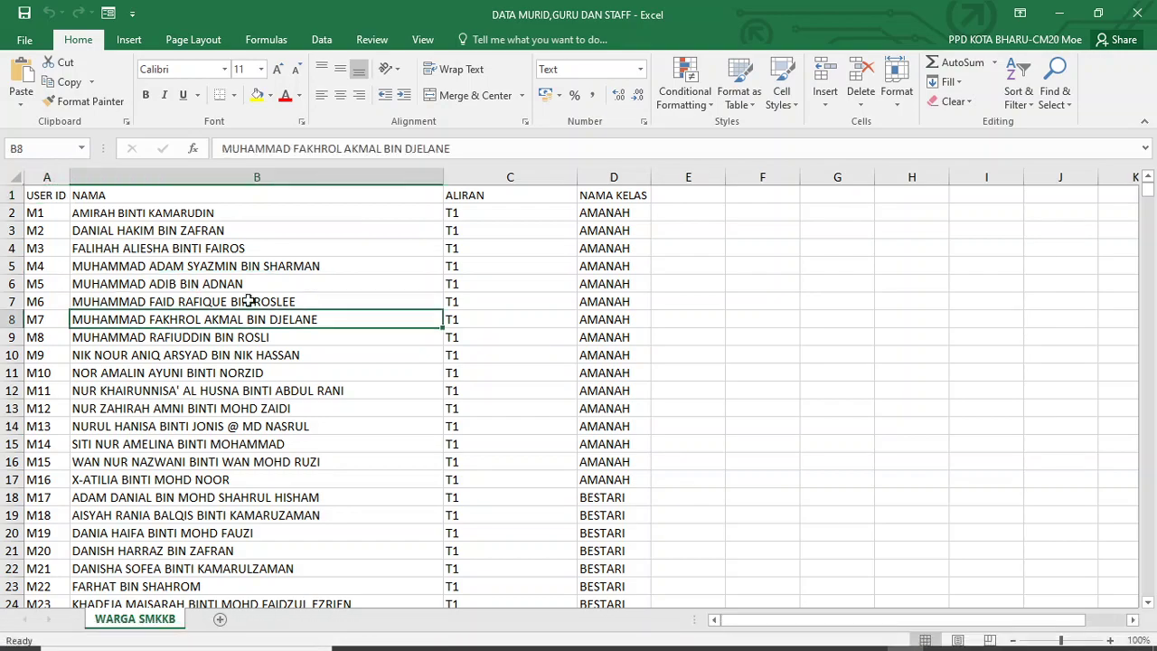
mouse_move(51, 215)
left_mouse_down()
mouse_move(271, 239)
mouse_move(585, 647)
mouse_move(626, 647)
left_mouse_up()
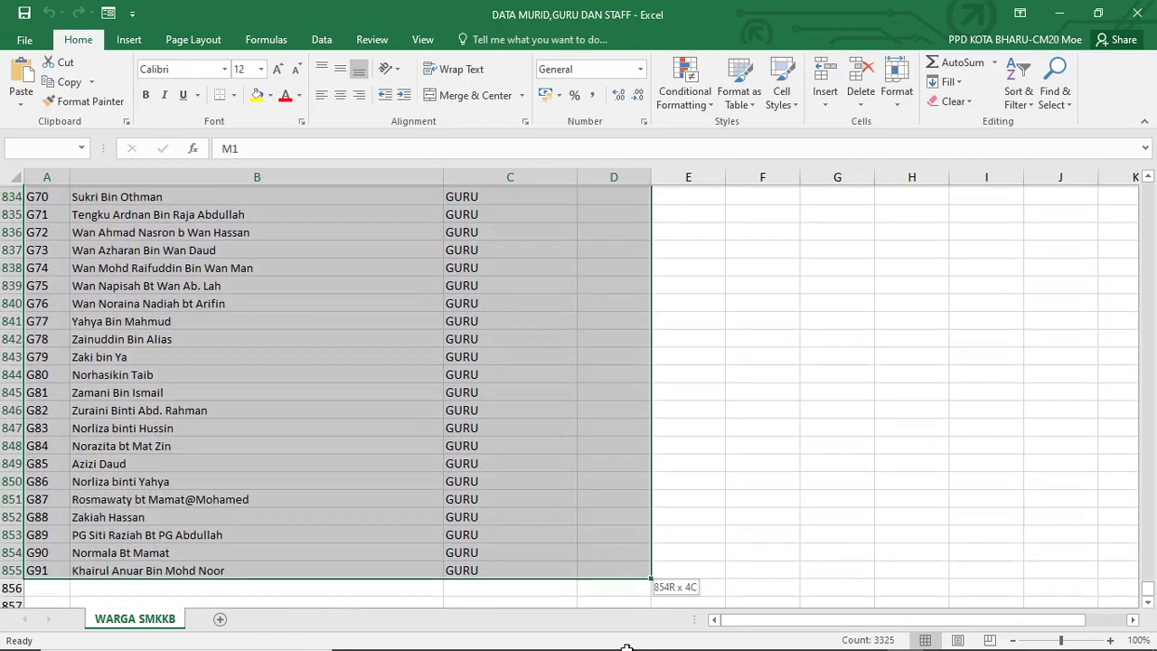
left_click_drag(625, 647, 615, 537)
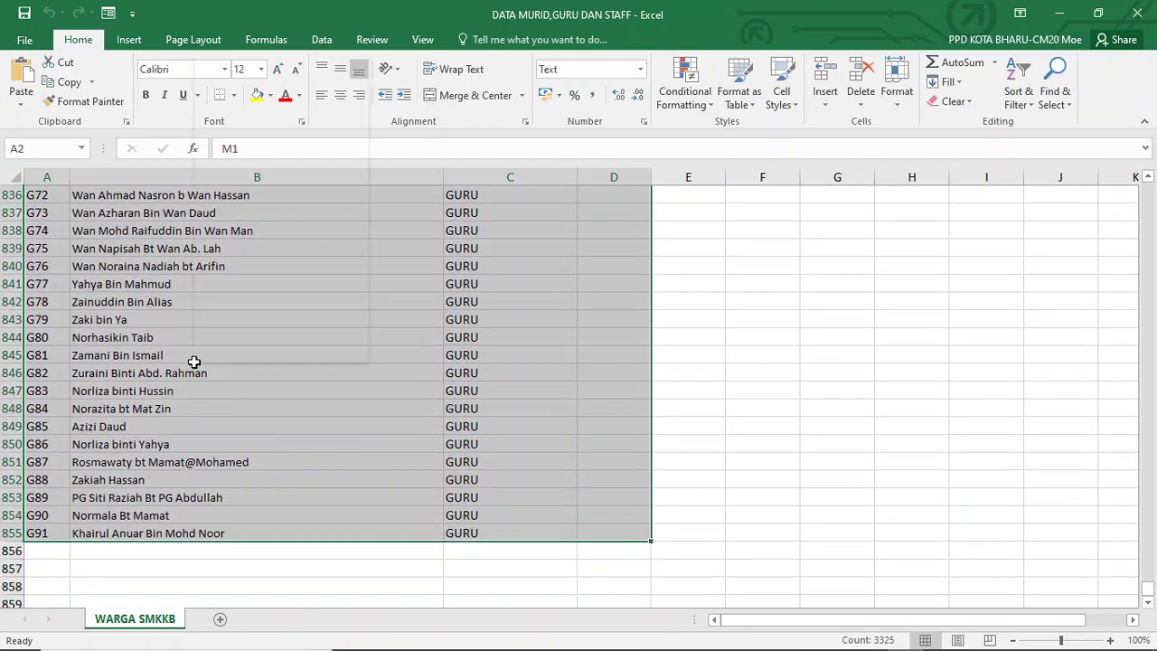
left_click(207, 36)
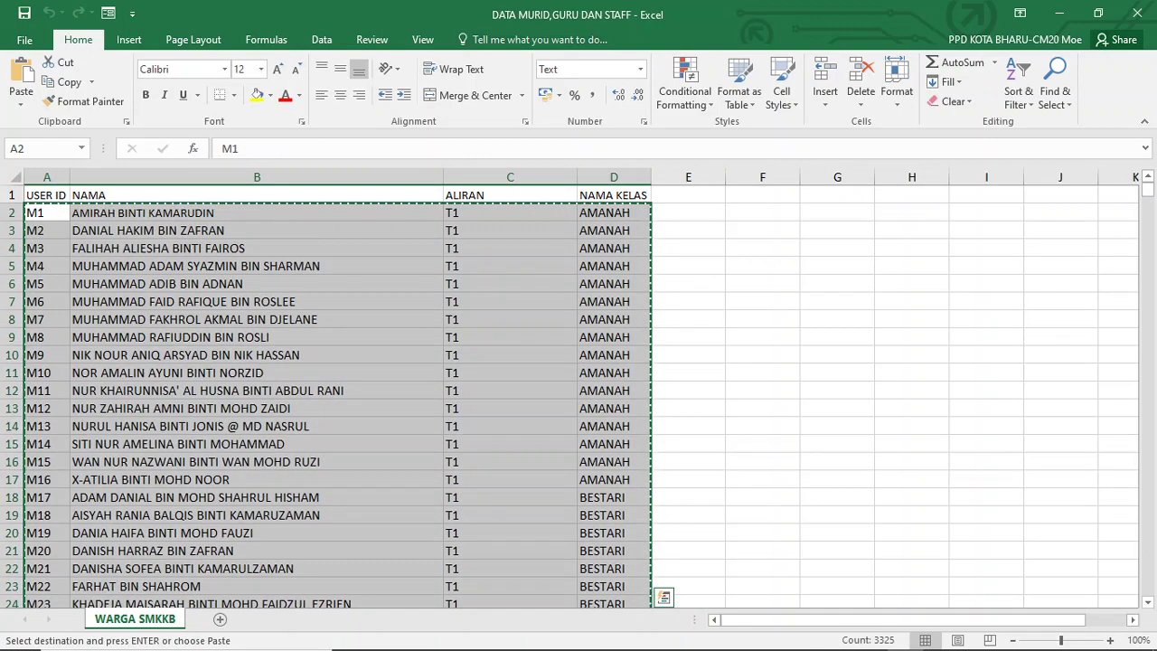
left_click(870, 634)
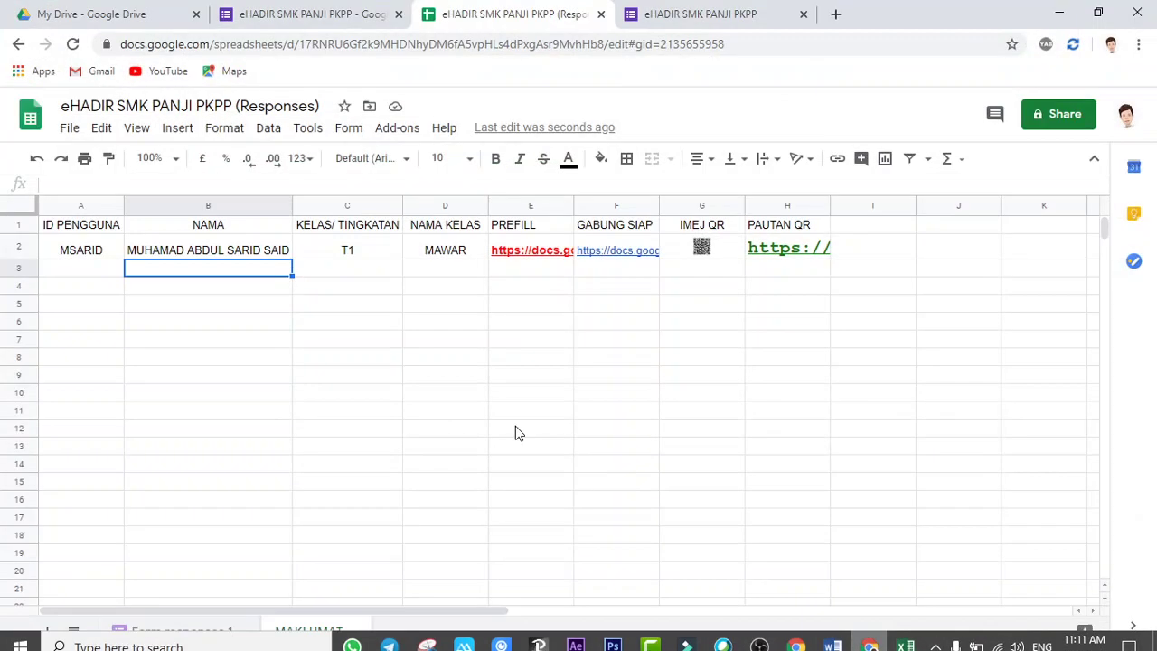
- Paste the copied user records as values only into MAKLUMAT starting at A3
left_click(63, 273)
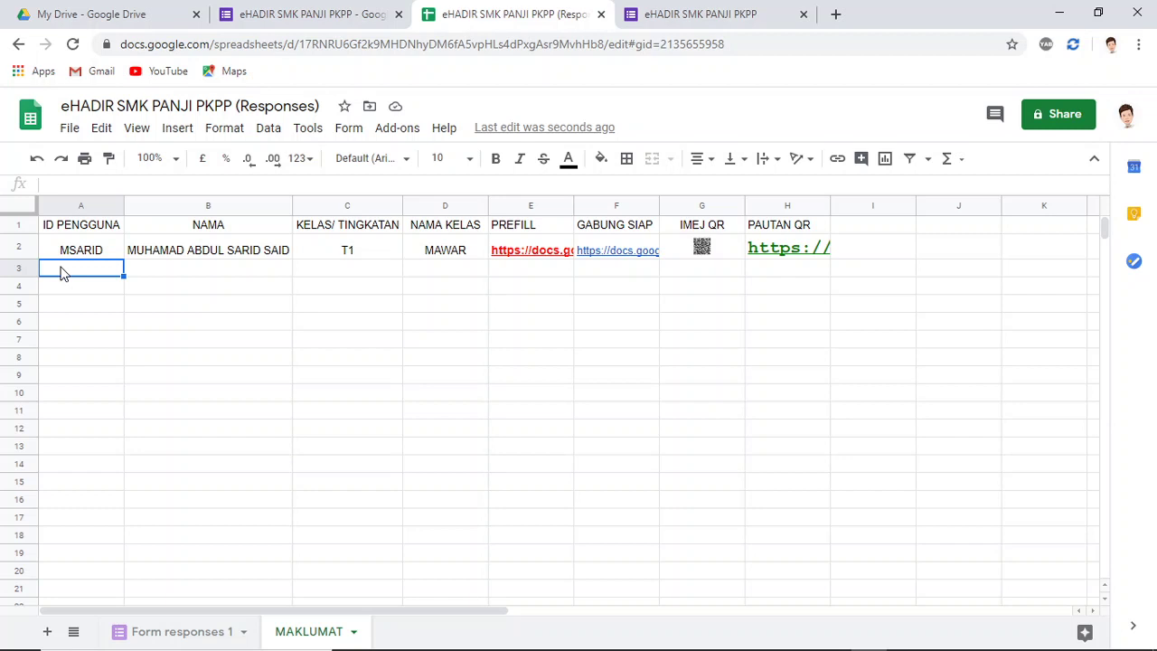
right_click(64, 273)
mouse_move(172, 237)
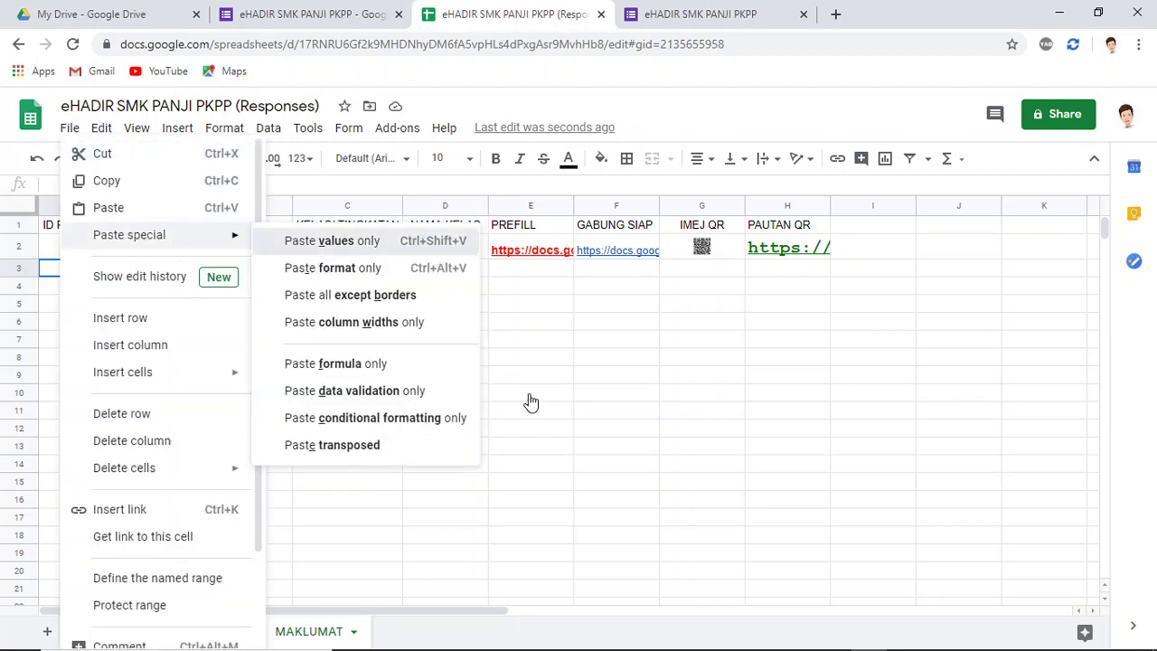
key("ctrl+shift+v")
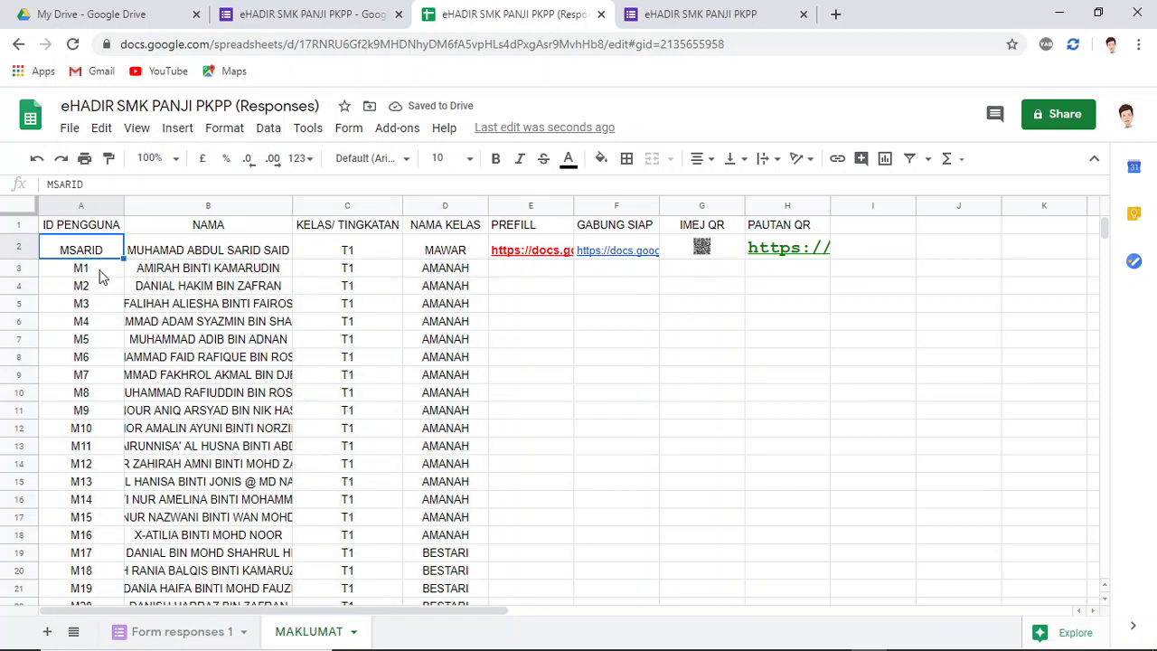
left_click(512, 249)
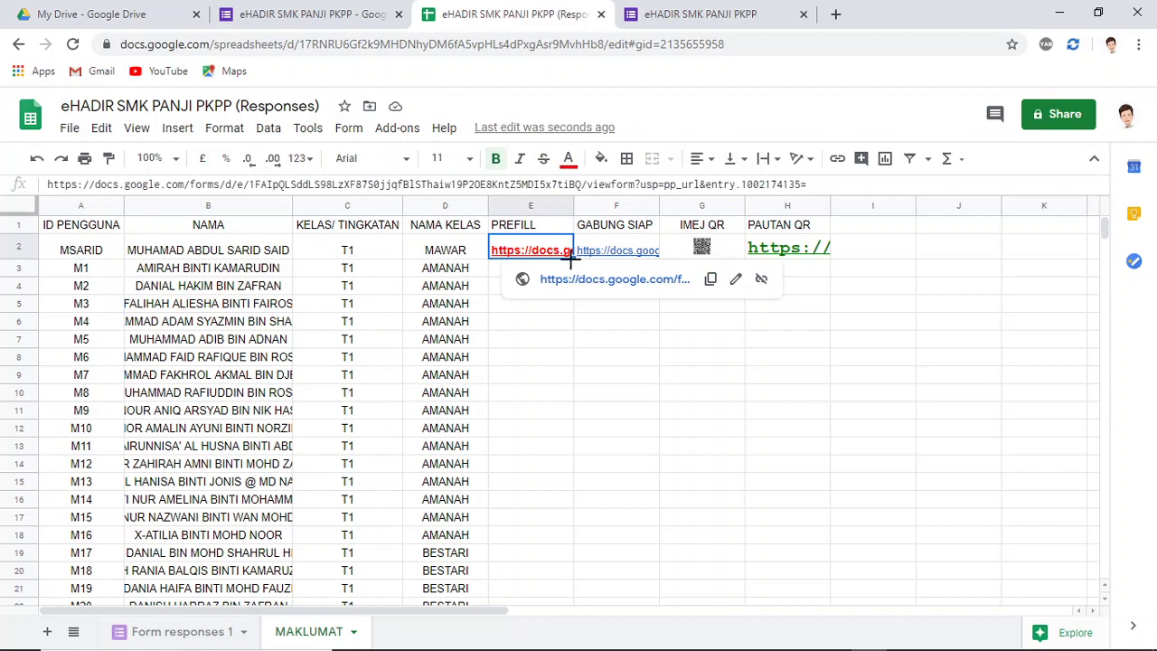
- Fill E2's prefill link down column E for every user row
double_click(573, 256)
scroll(494, 524, "down", 5)
scroll(494, 525, "down", 4)
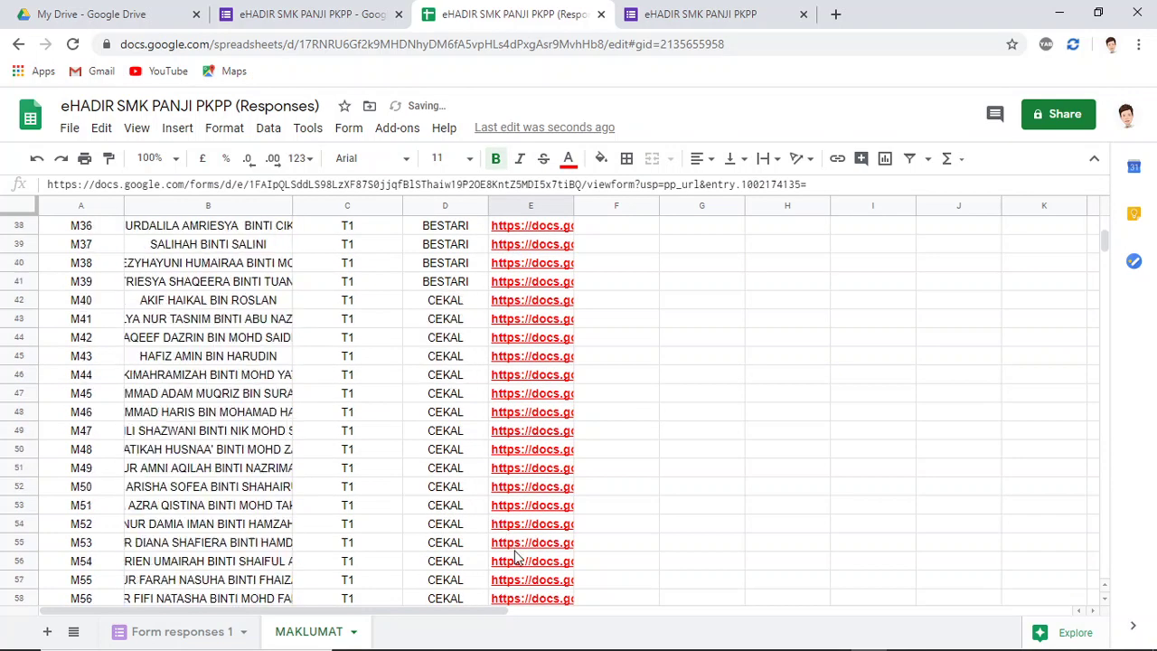
scroll(497, 515, "down", 4)
scroll(506, 506, "down", 2)
scroll(535, 471, "up", 5)
scroll(533, 471, "up", 5)
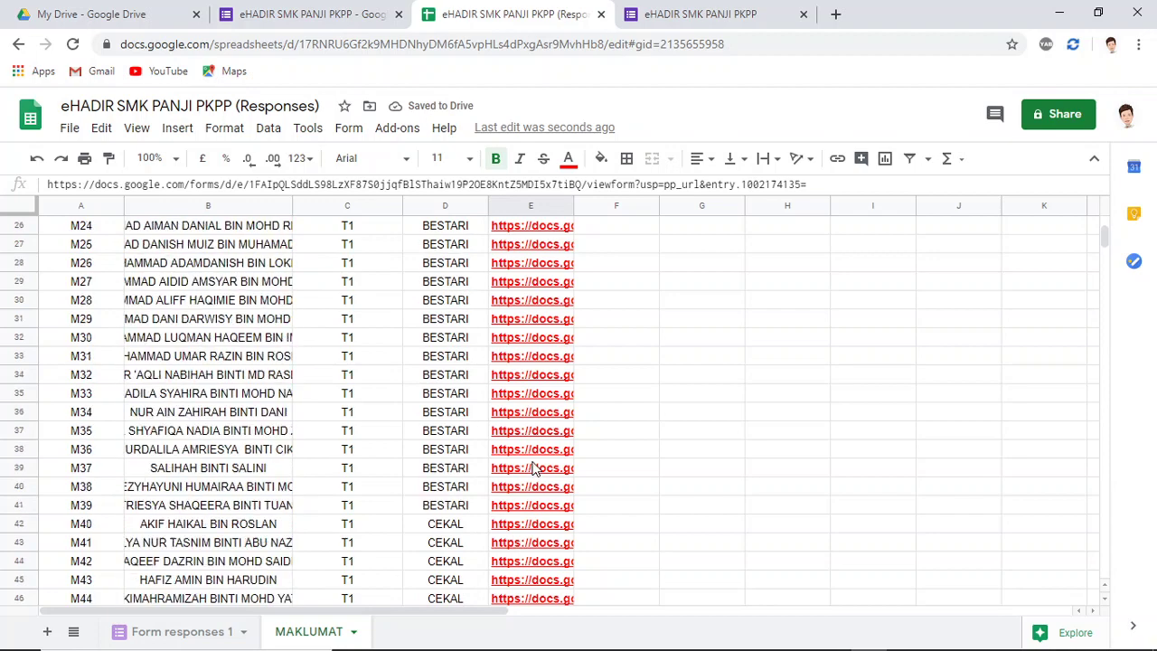
scroll(406, 434, "up", 5)
- Left-align the student names in the NAMA column B
left_click(205, 208)
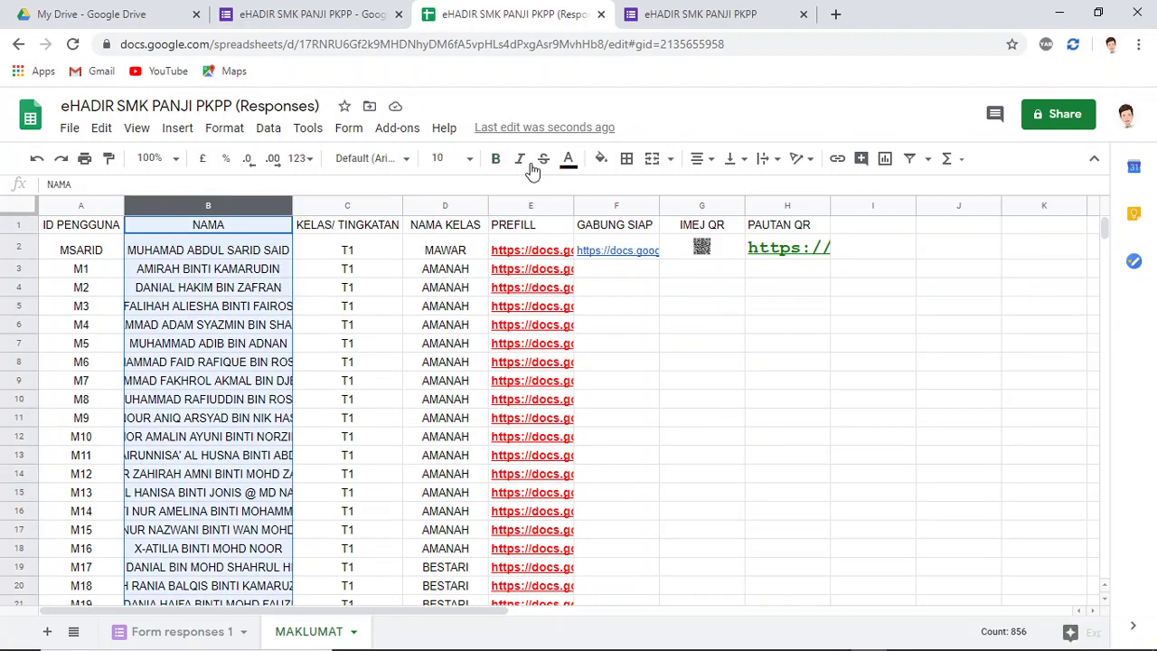
left_click(701, 158)
left_click(702, 186)
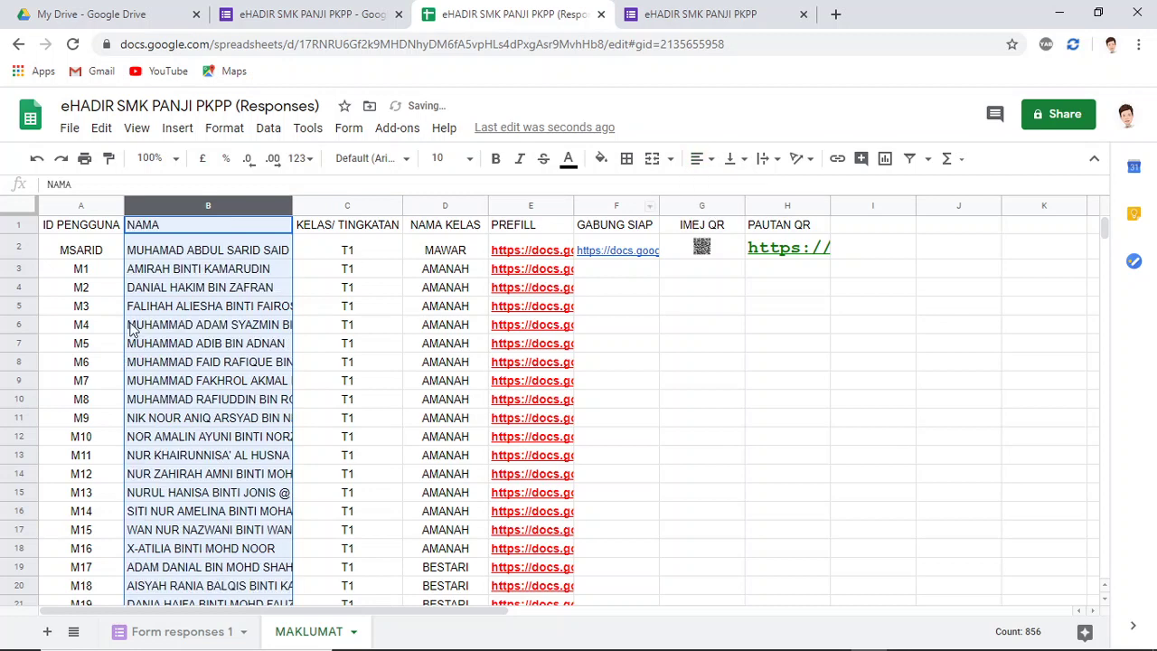
left_click(184, 291)
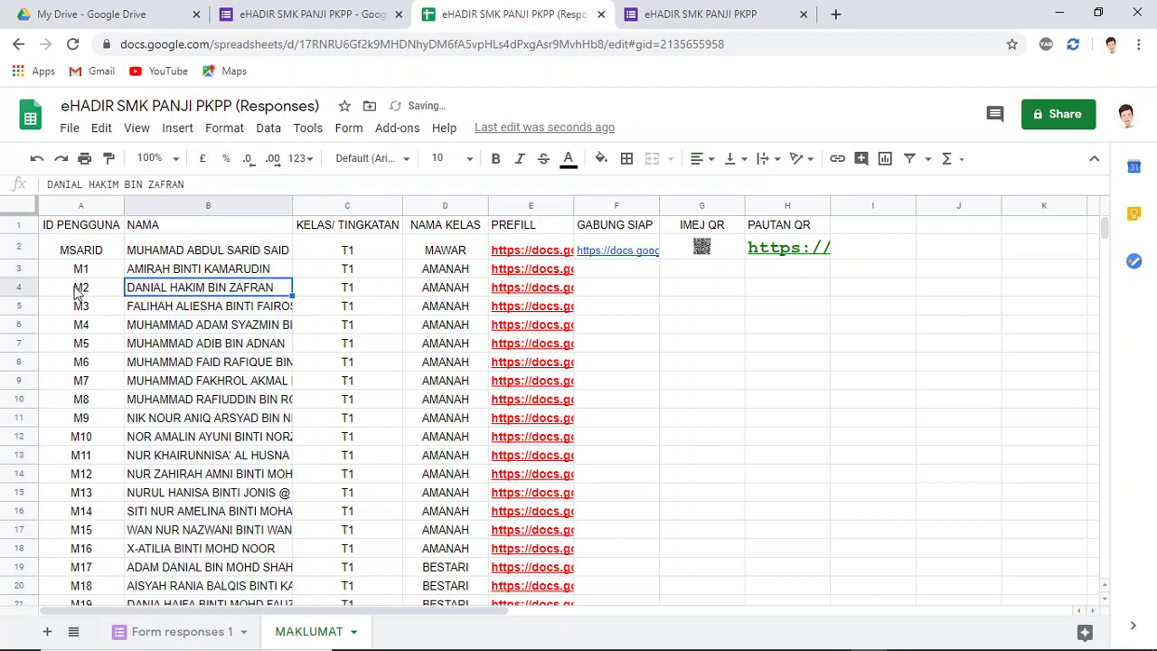
left_click(509, 289)
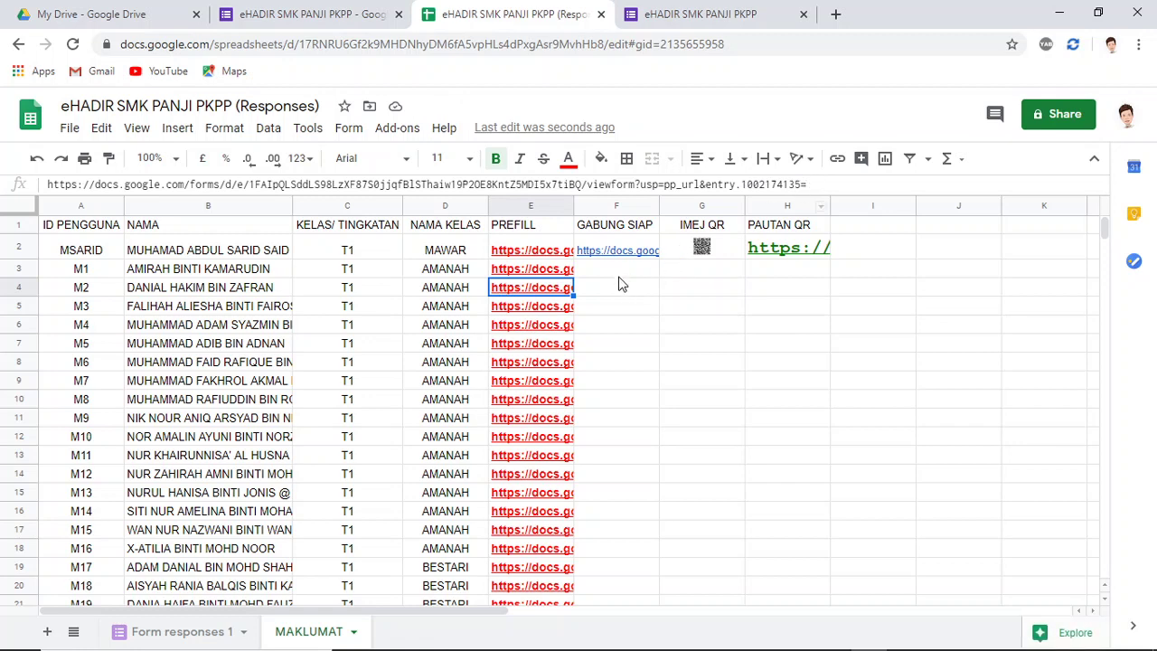
- Fill F2's CONCATENATE combined-link formula down column F for every row
left_click(636, 249)
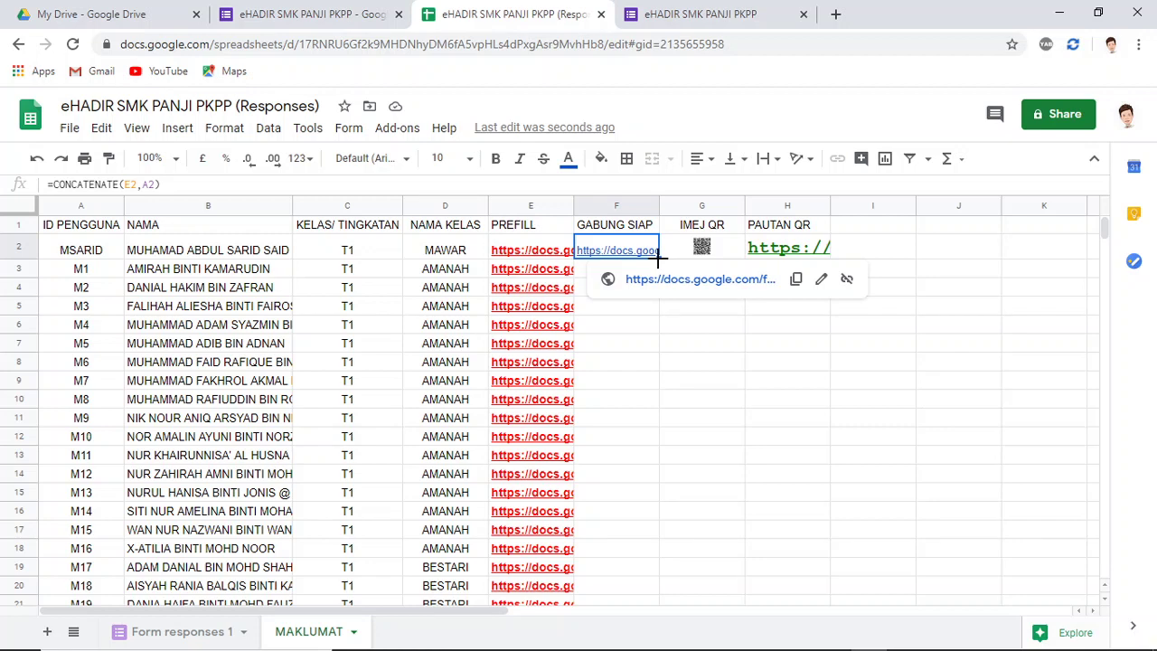
left_click(759, 366)
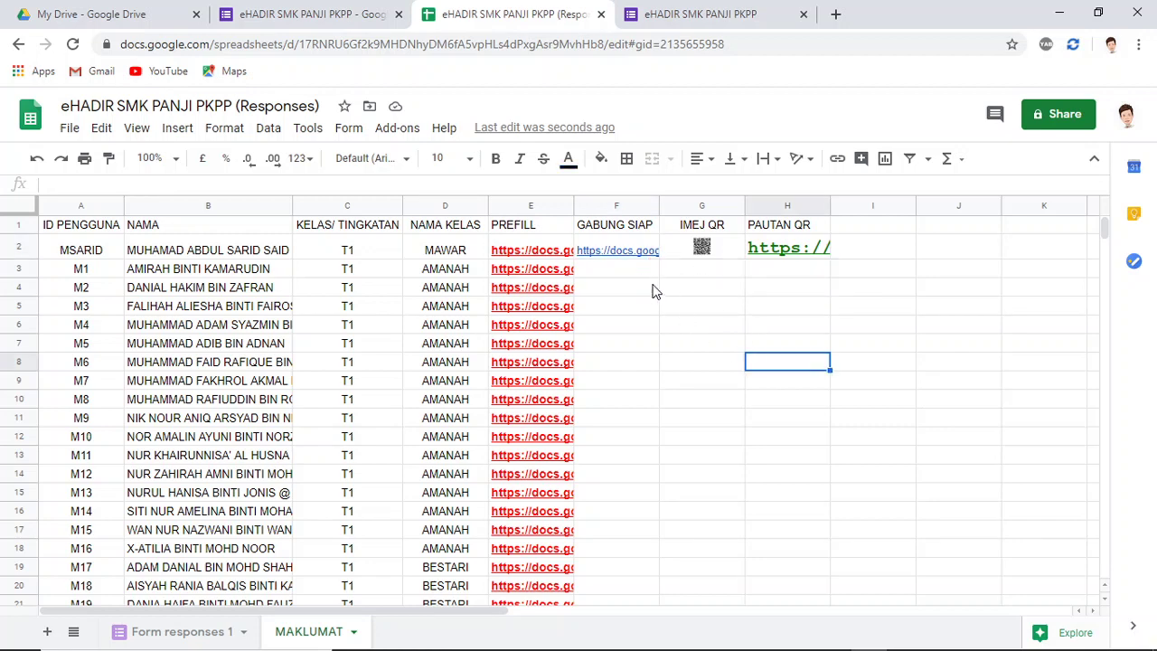
left_click(648, 249)
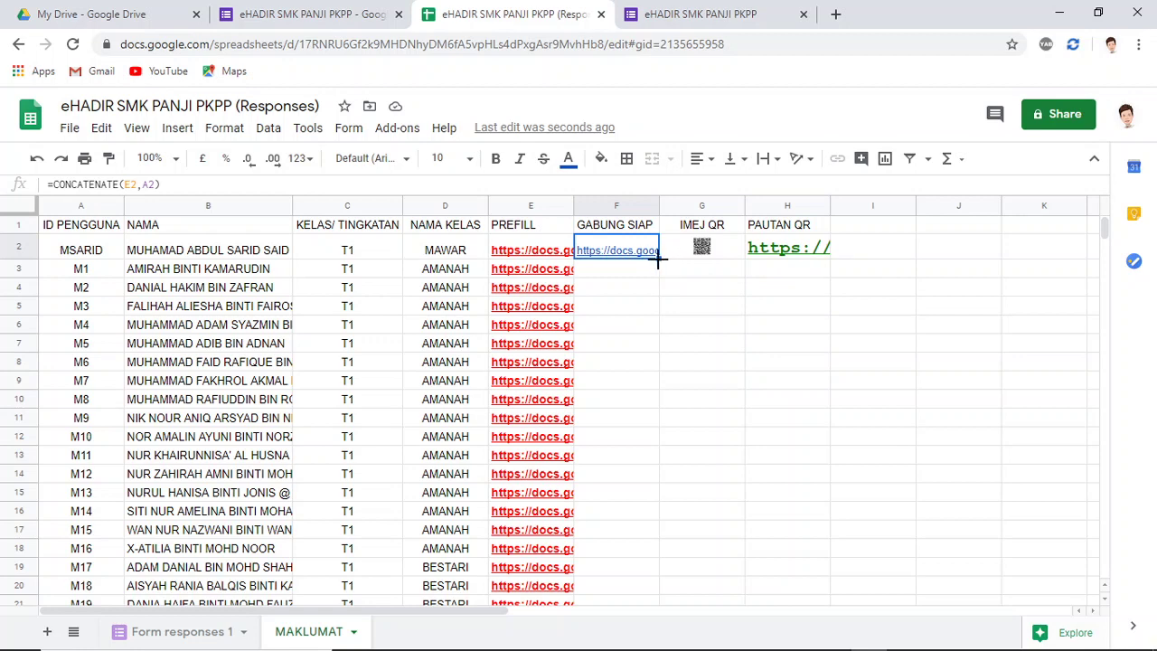
double_click(657, 258)
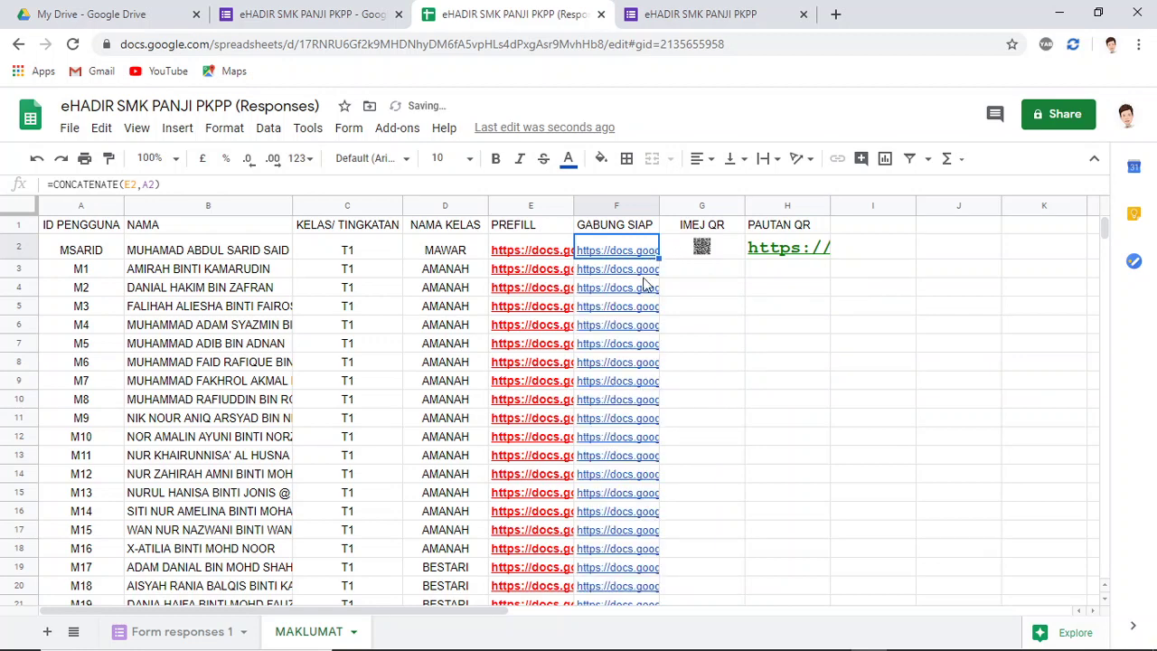
left_click(624, 351)
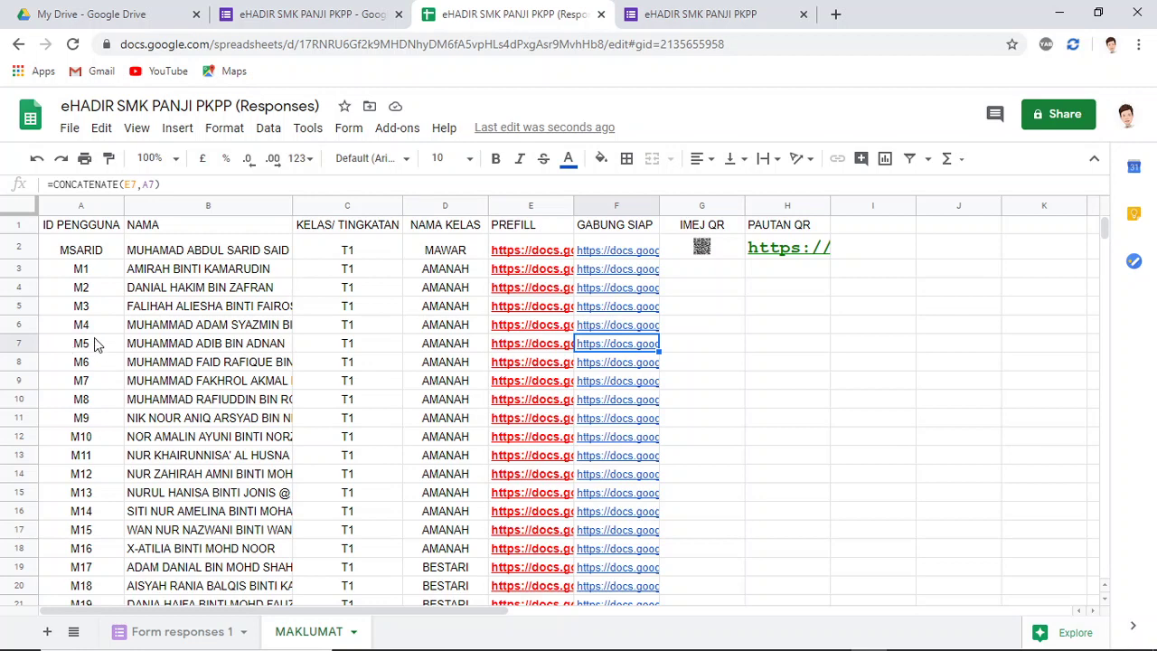
- Fill the H2 QR link formula down so columns H and G show each row's link and QR image
left_click(721, 253)
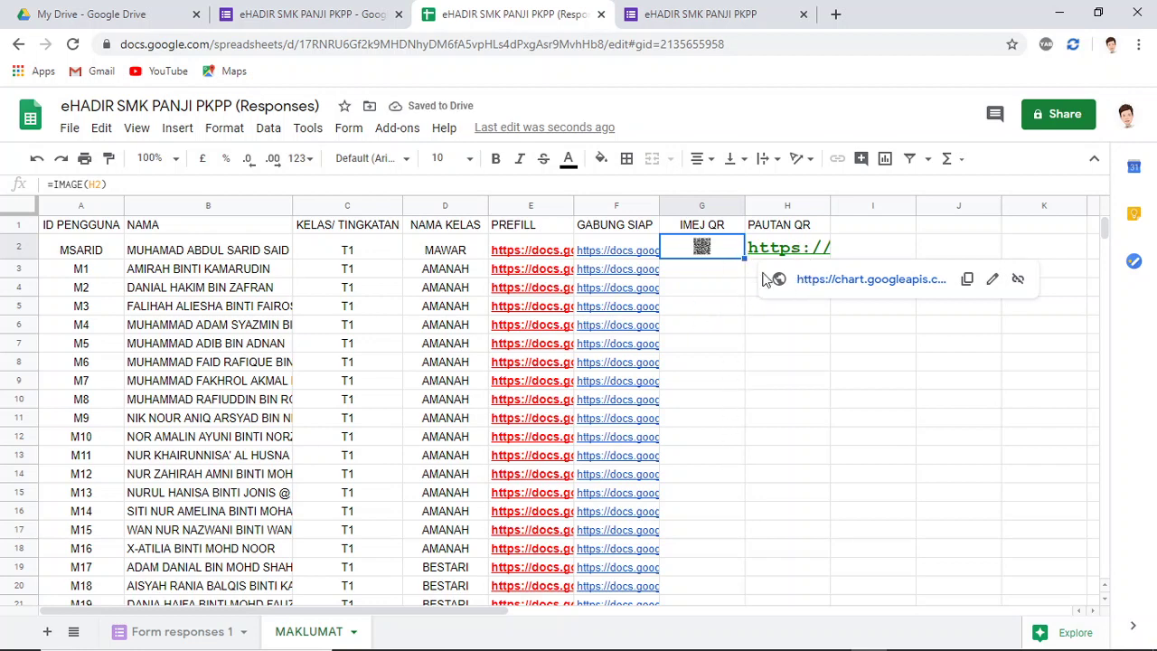
left_click(782, 254)
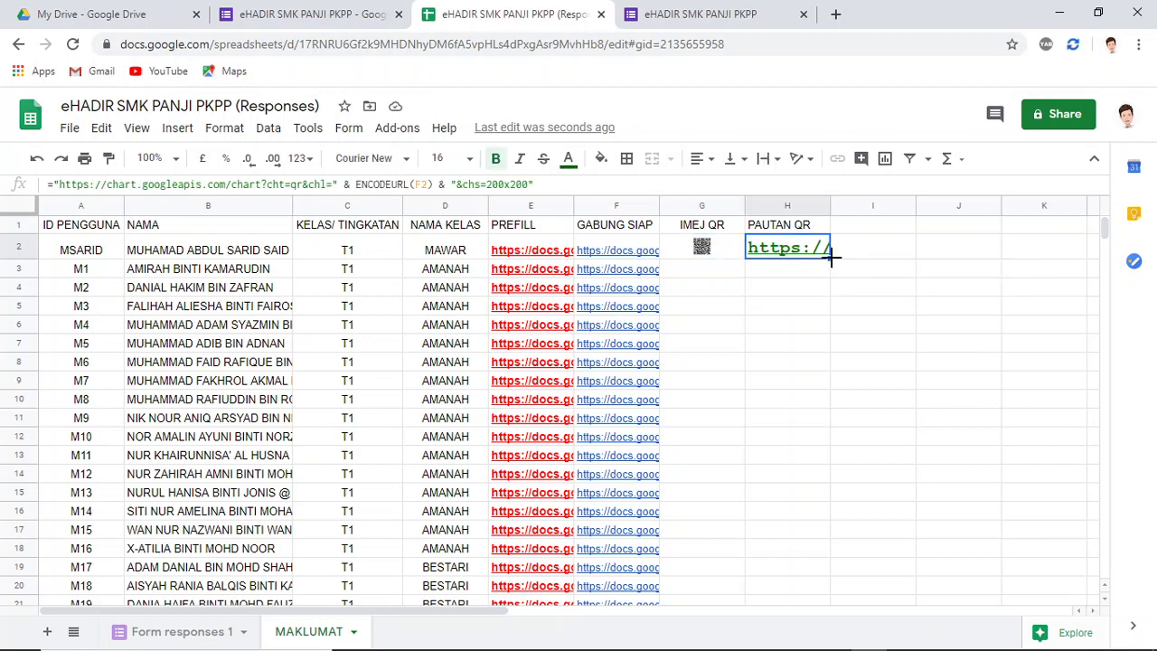
left_click(830, 259)
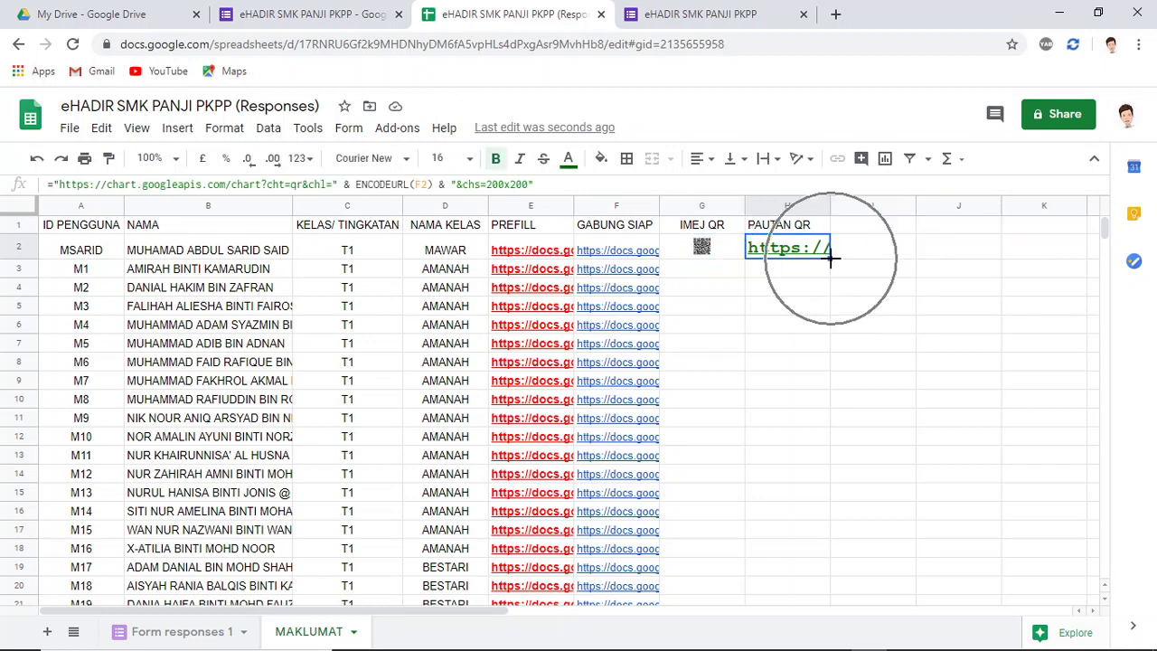
double_click(829, 259)
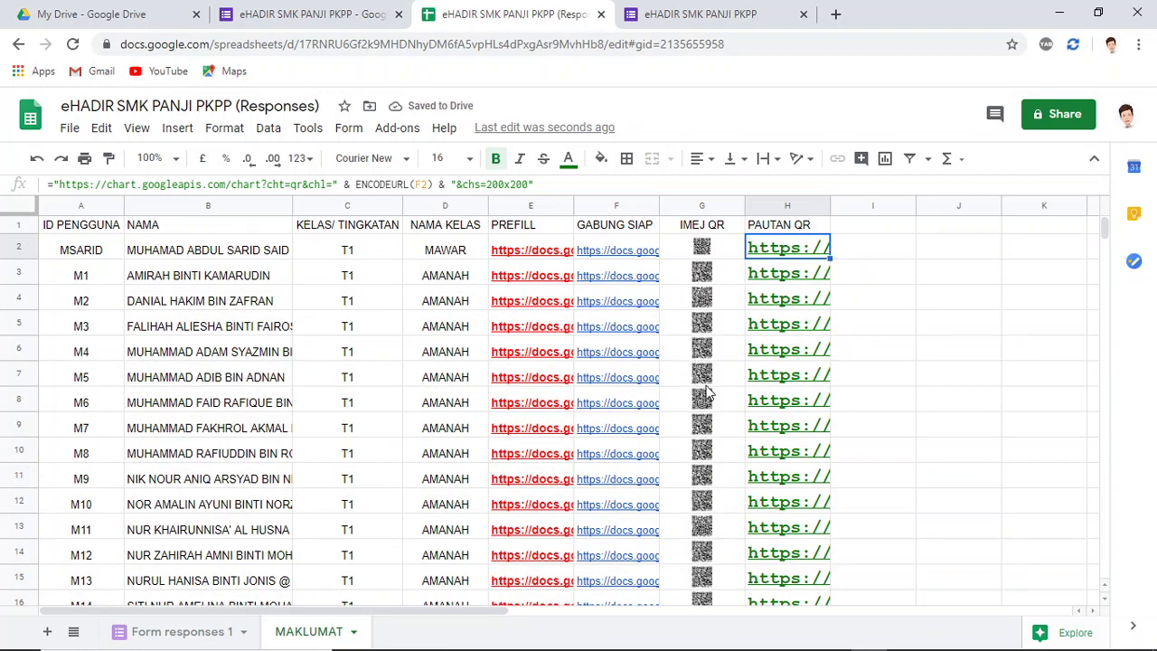
scroll(709, 398, "down", 3)
scroll(712, 434, "down", 4)
scroll(712, 452, "up", 5)
scroll(707, 397, "up", 3)
- Check the QR images in cells G2 through G6
left_click(723, 255)
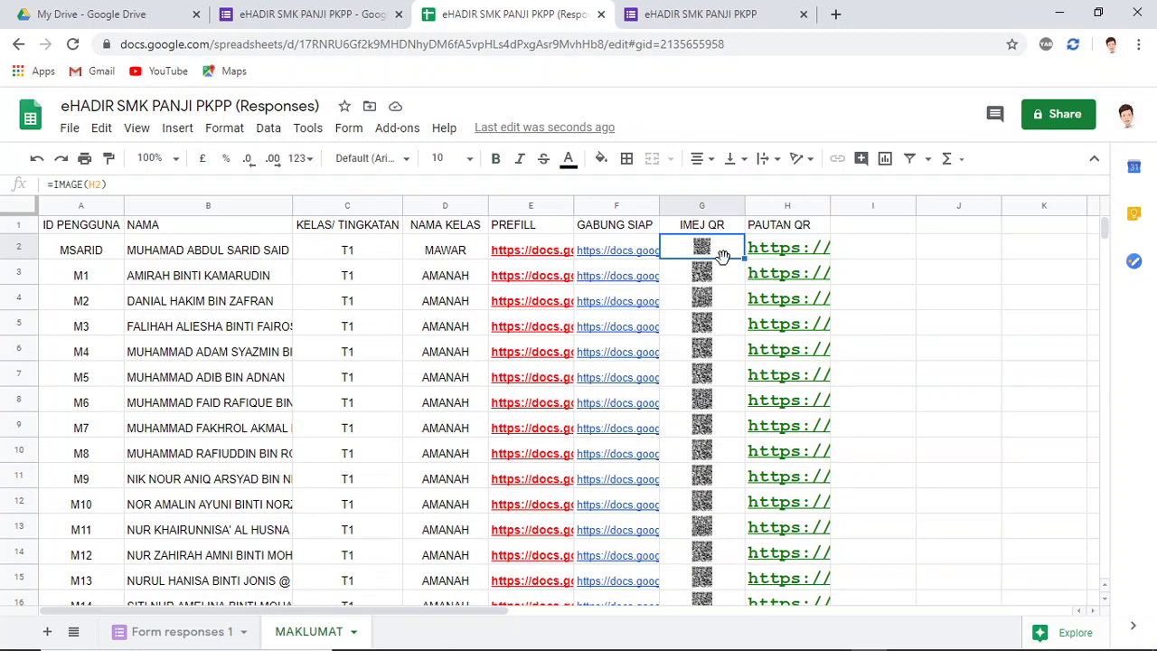
left_click(714, 274)
left_click(714, 298)
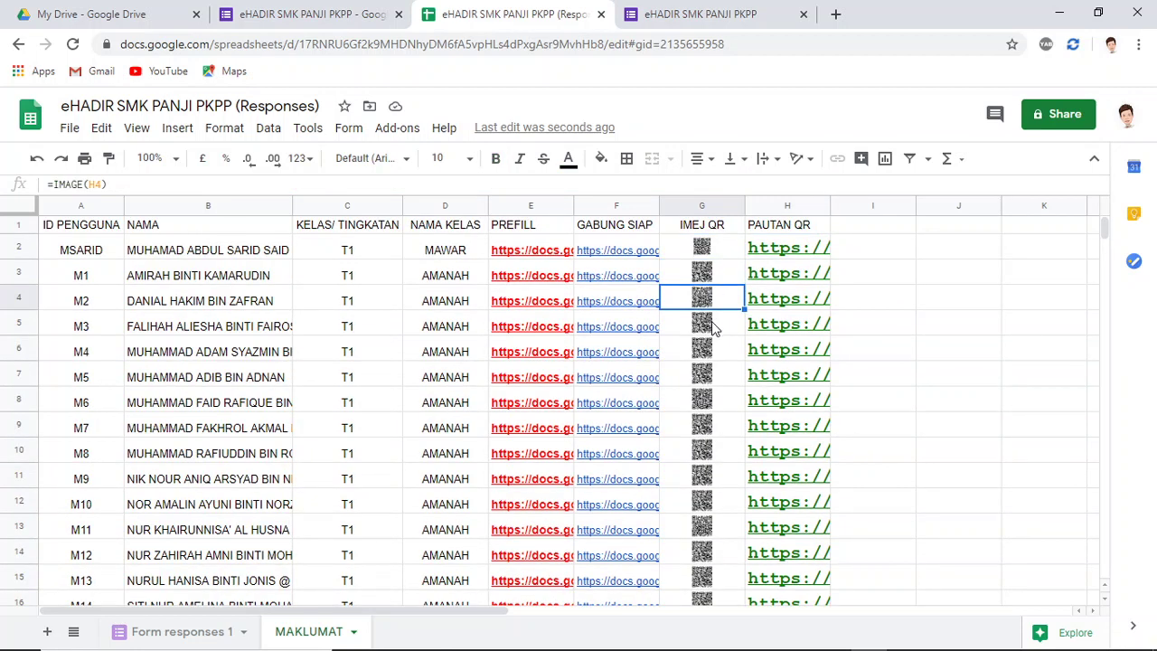
left_click(711, 321)
left_click(711, 348)
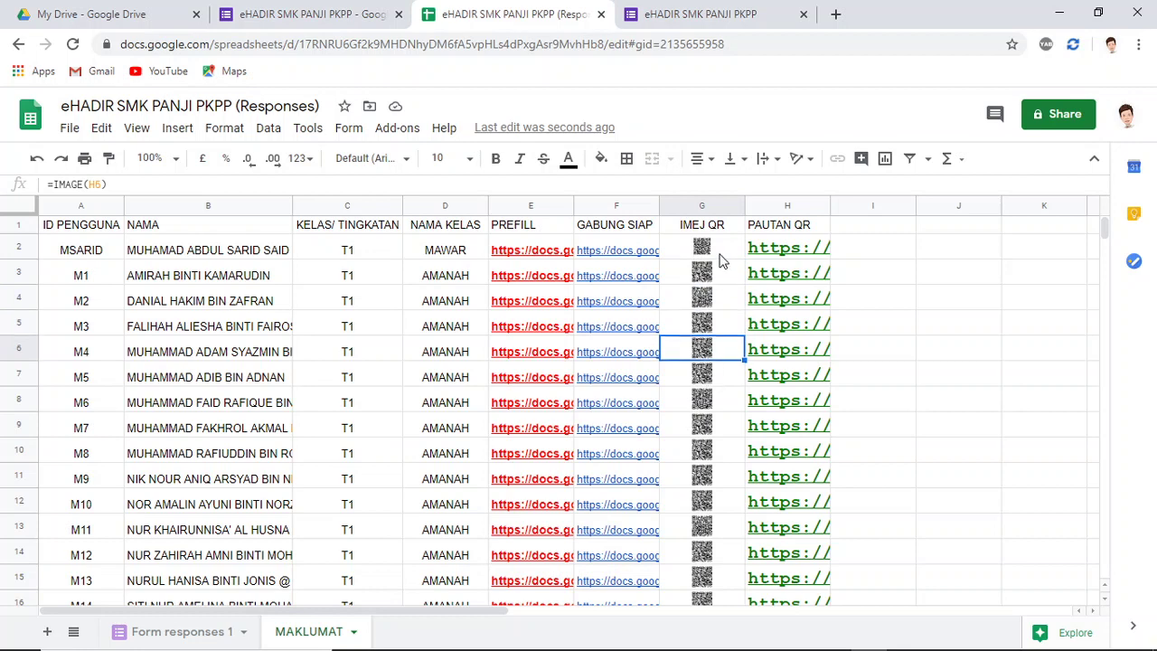
- Set the PAUTAN QR column H to font size 9
left_click(786, 206)
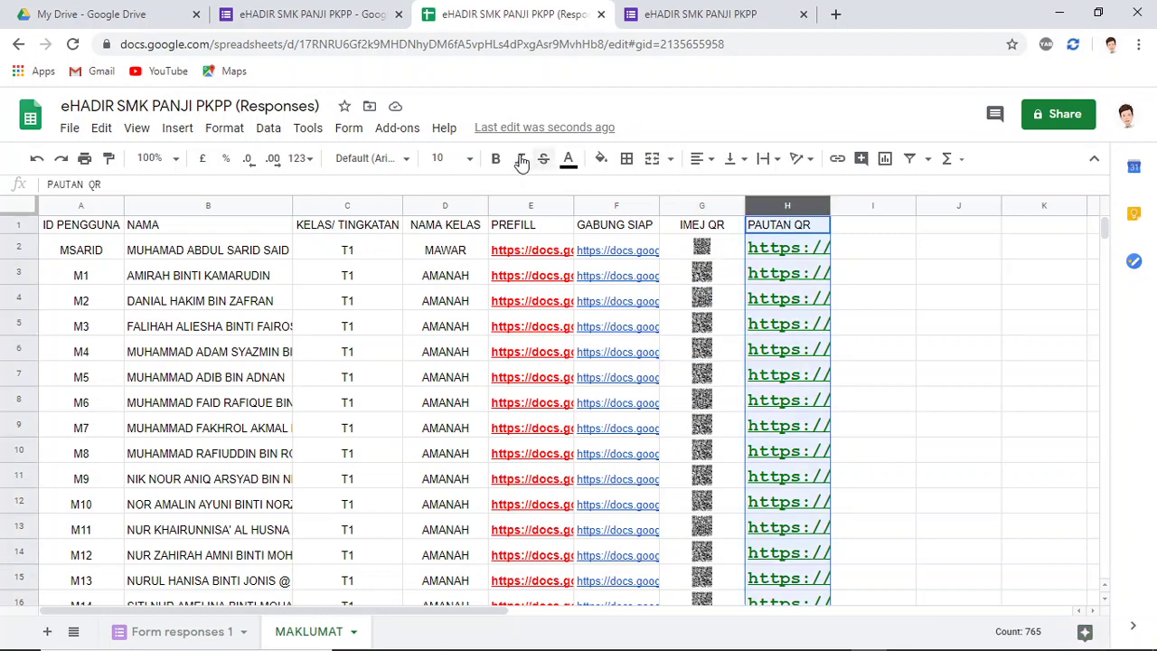
left_click(465, 159)
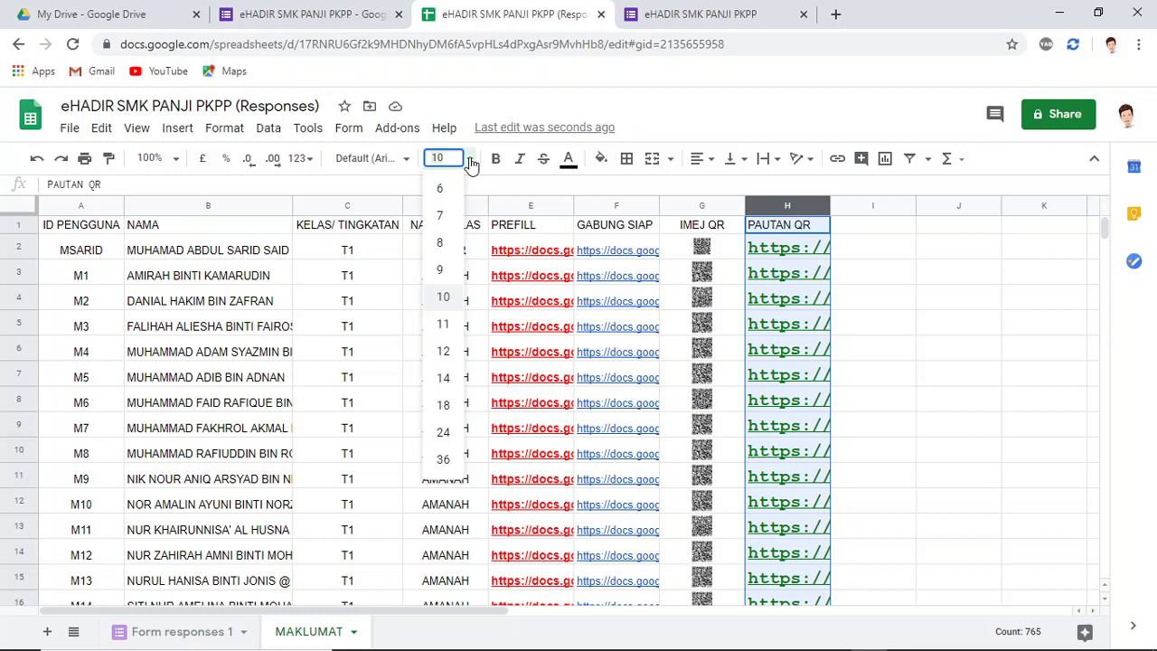
left_click(448, 275)
left_click(904, 261)
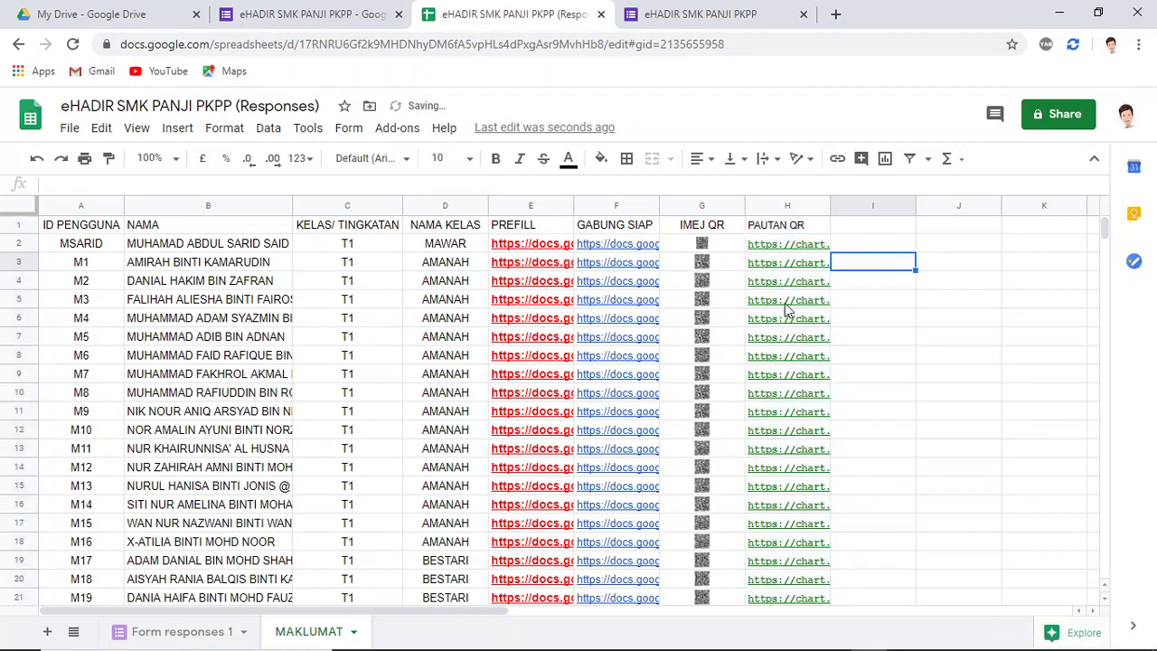
- Apply a smaller font size to every cell in the sheet
left_click(20, 207)
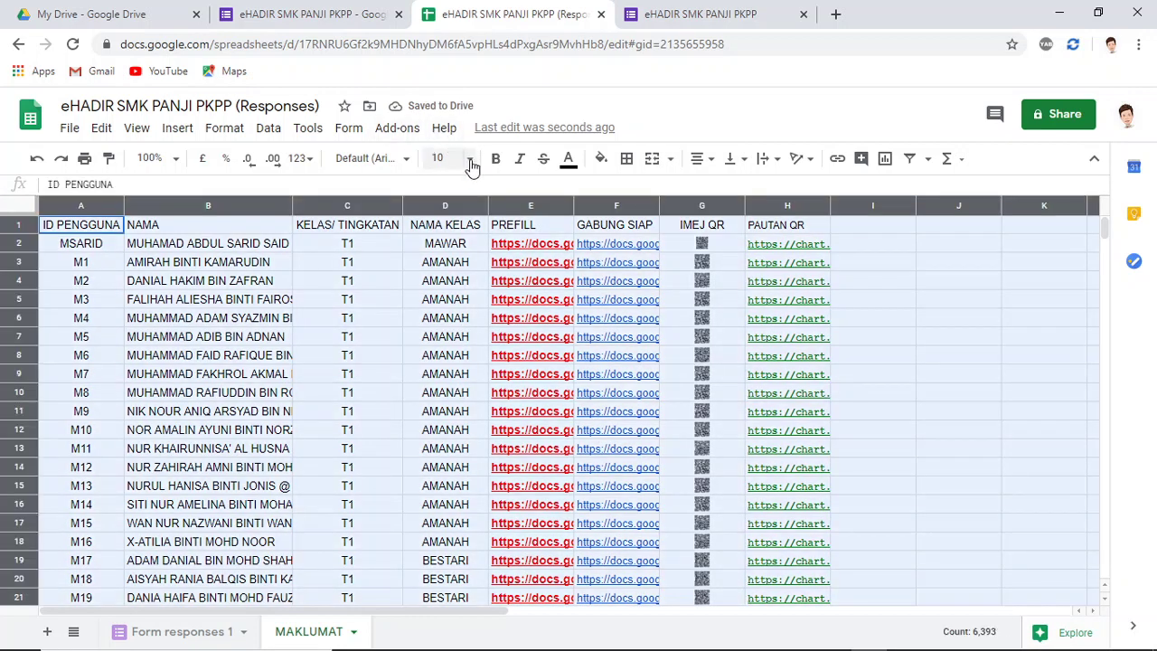
left_click(470, 162)
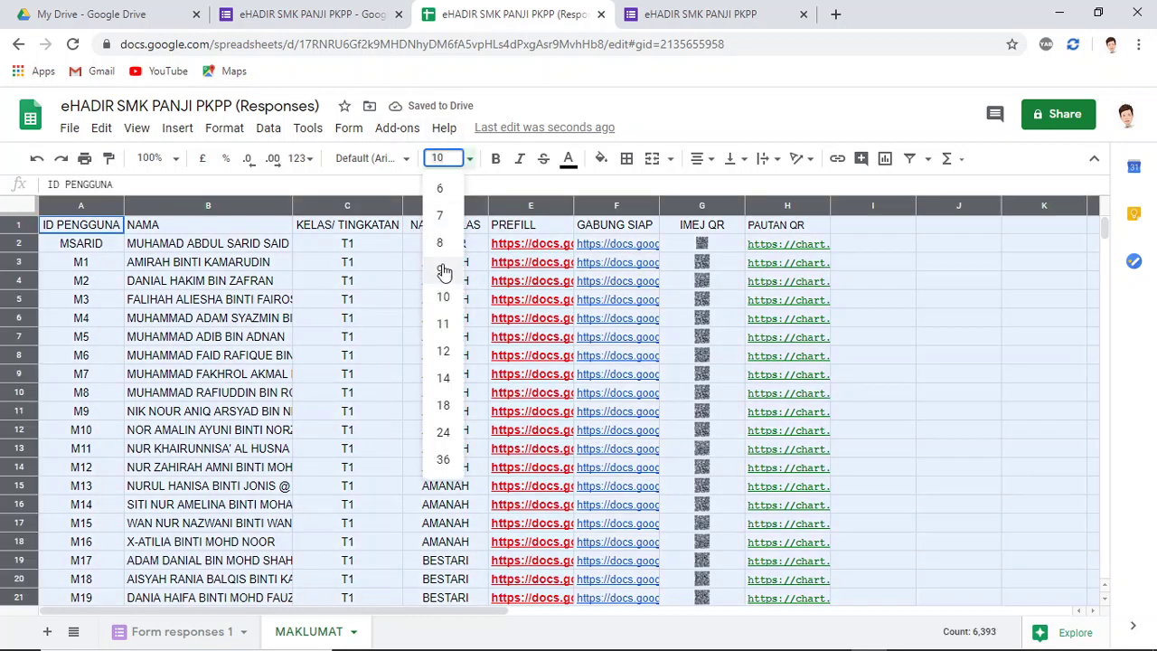
key("Return")
left_click(878, 295)
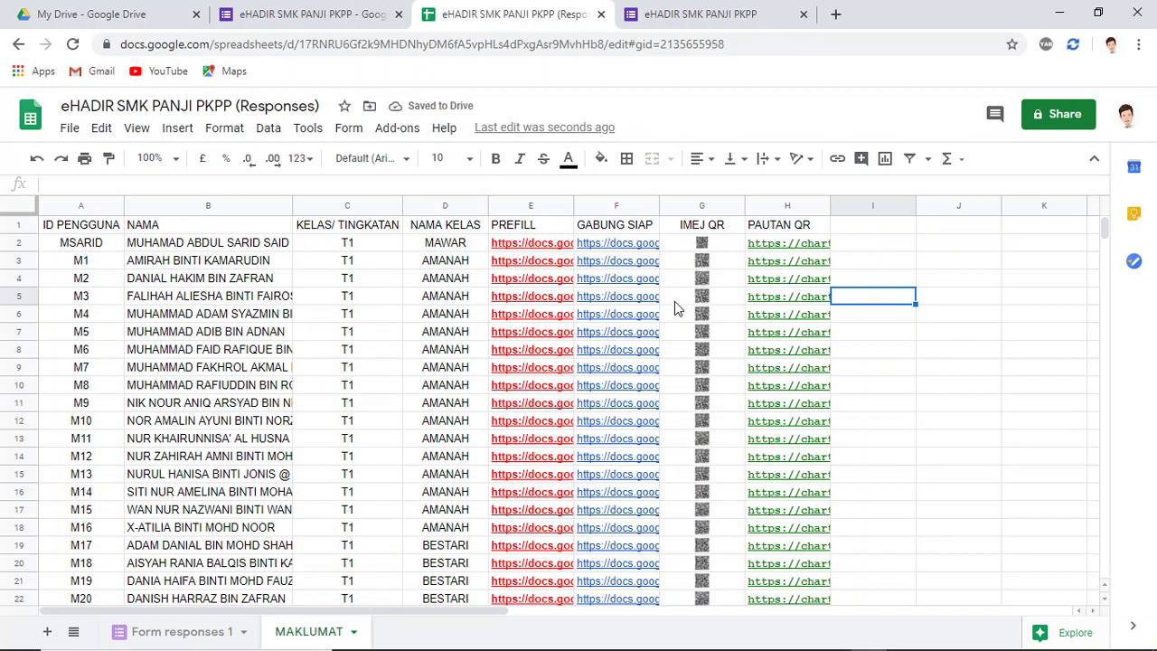
left_click(701, 246)
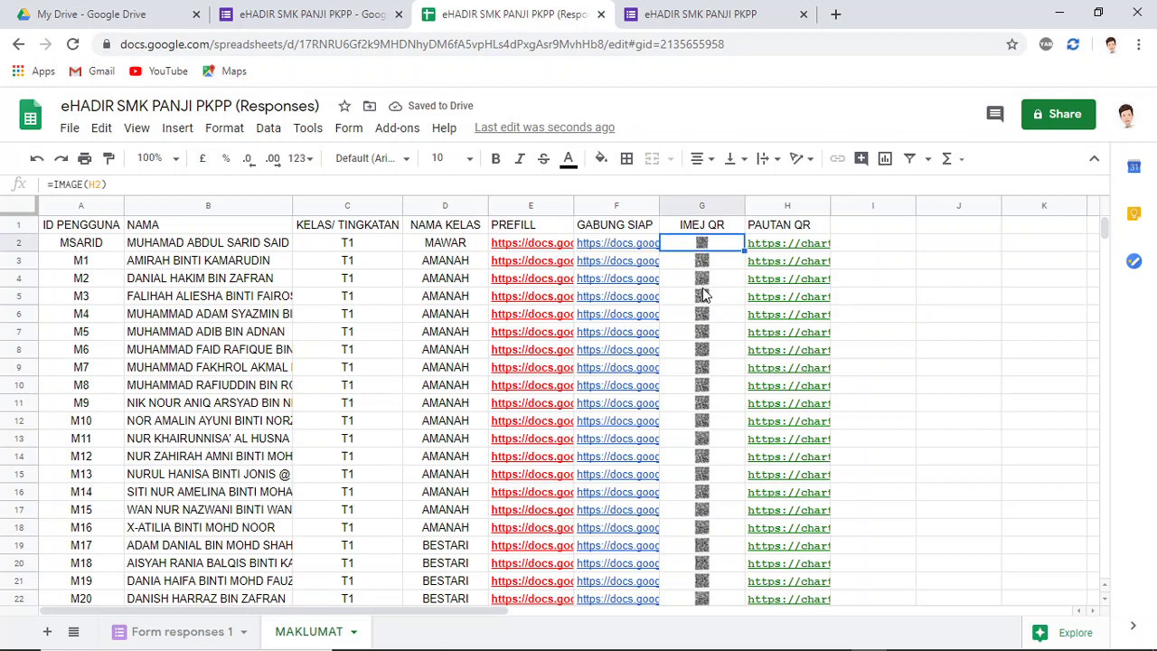
left_click(807, 246)
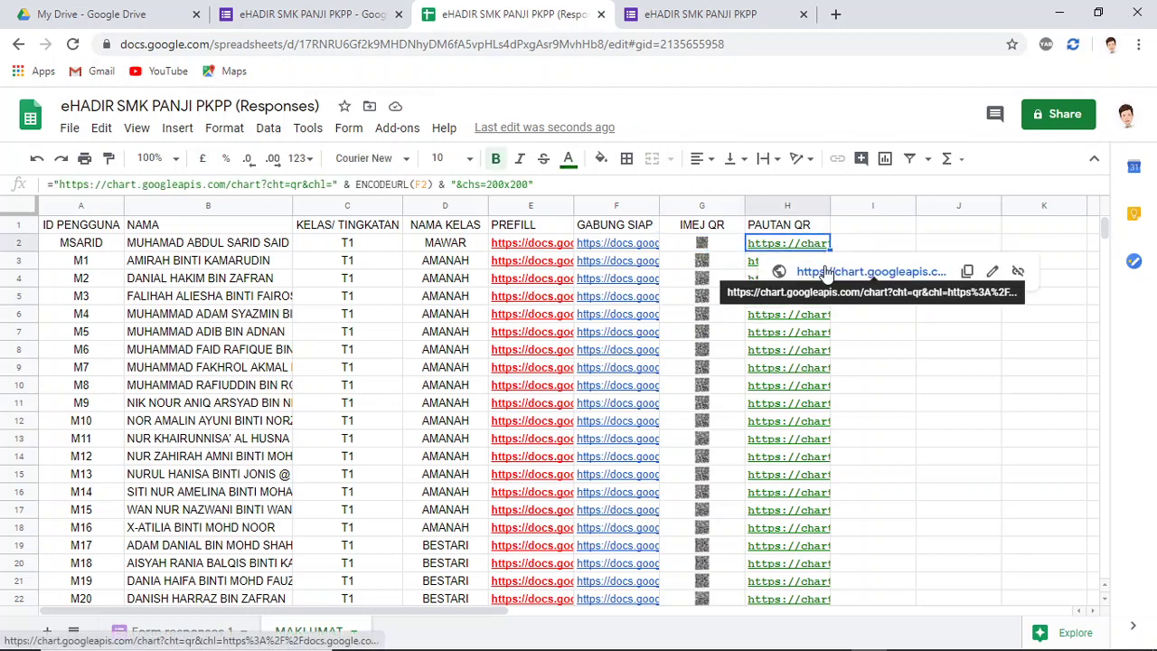
left_click(826, 273)
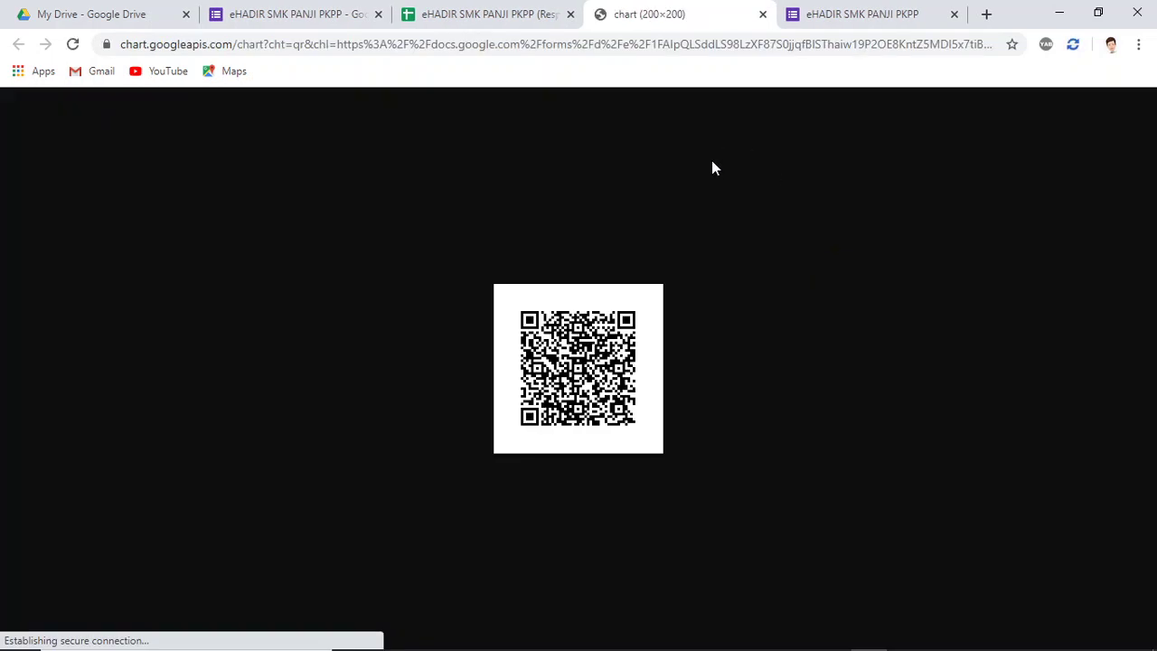
left_click(763, 14)
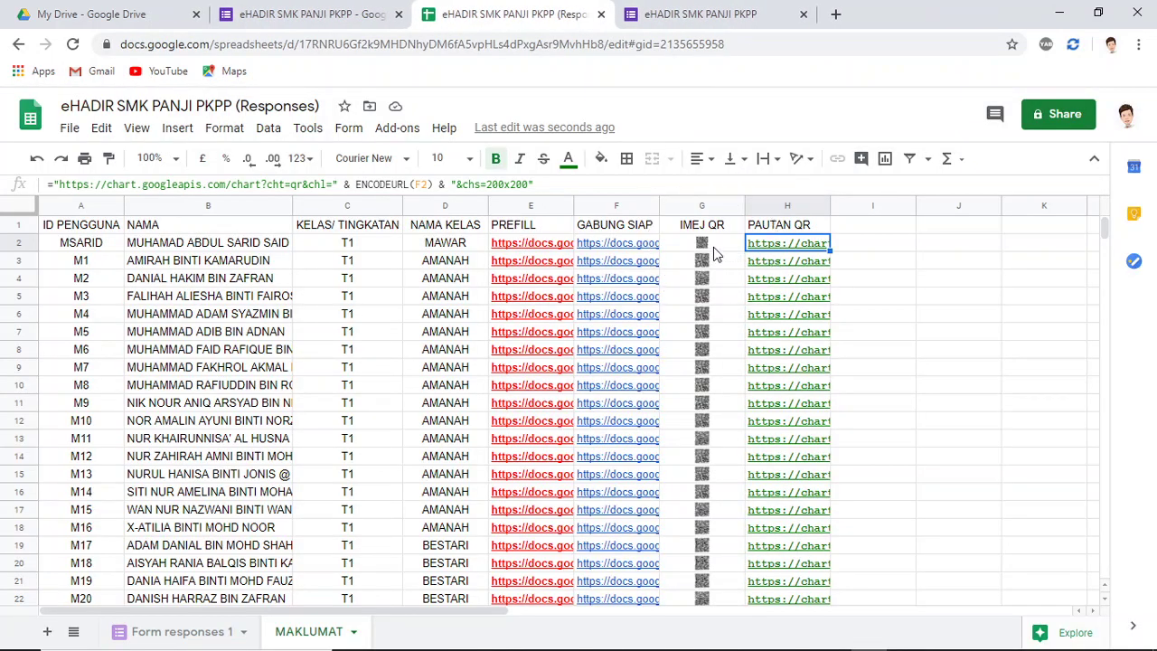
scroll(560, 402, "down", 1)
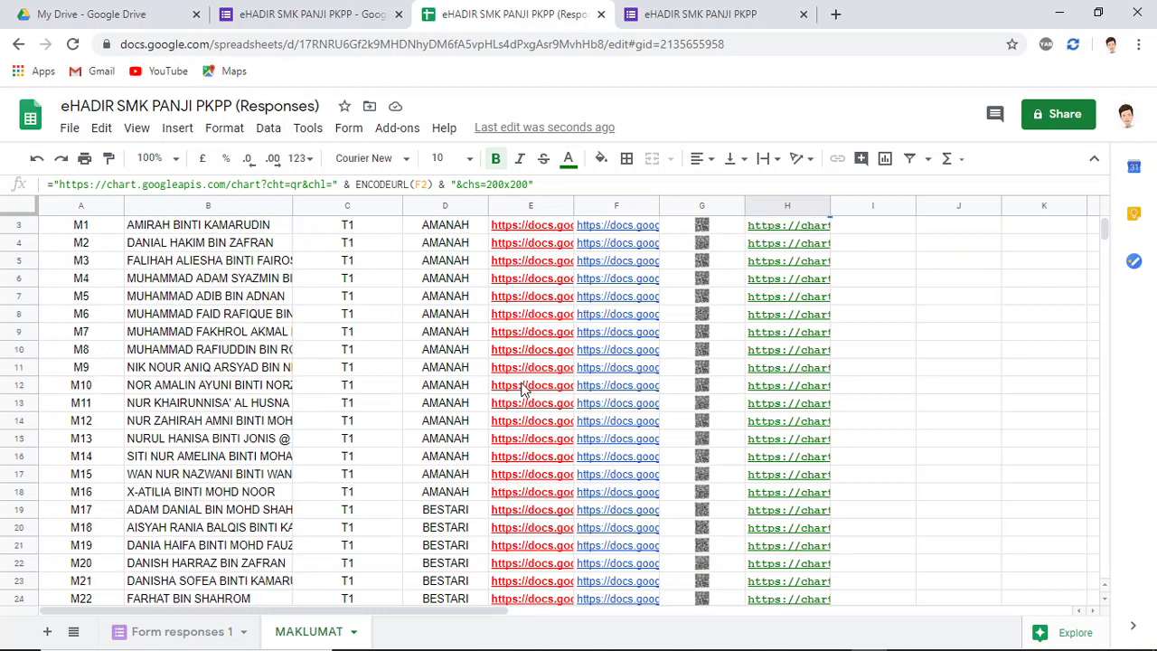
scroll(560, 402, "down", 5)
scroll(561, 402, "down", 3)
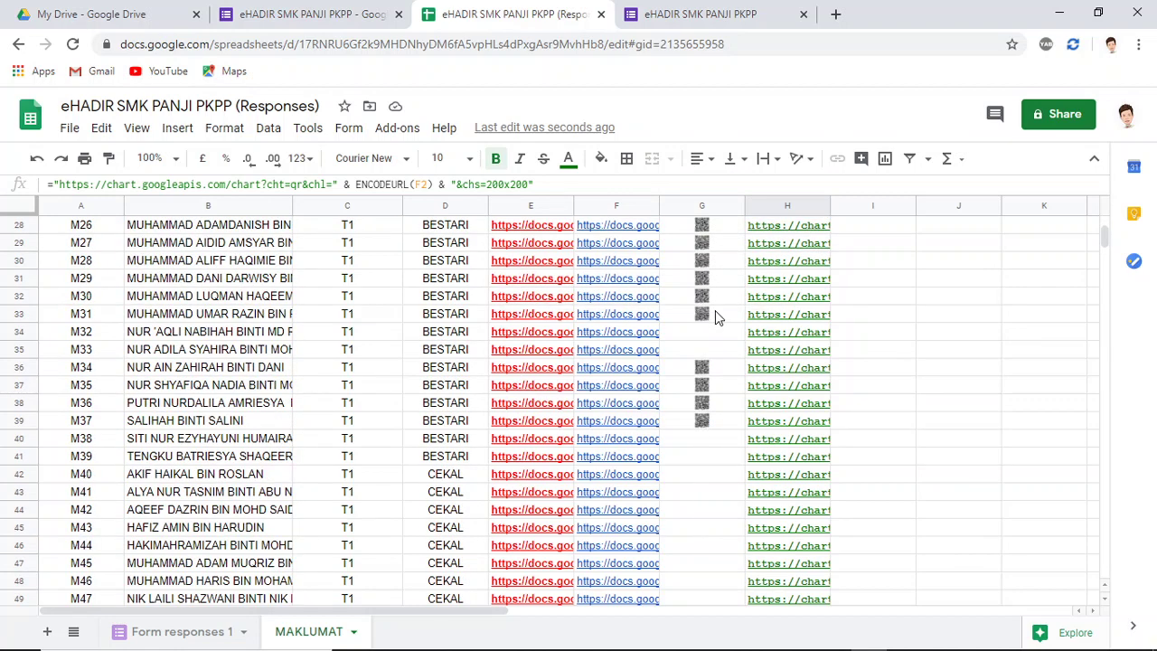
scroll(700, 506, "down", 3)
scroll(701, 504, "down", 3)
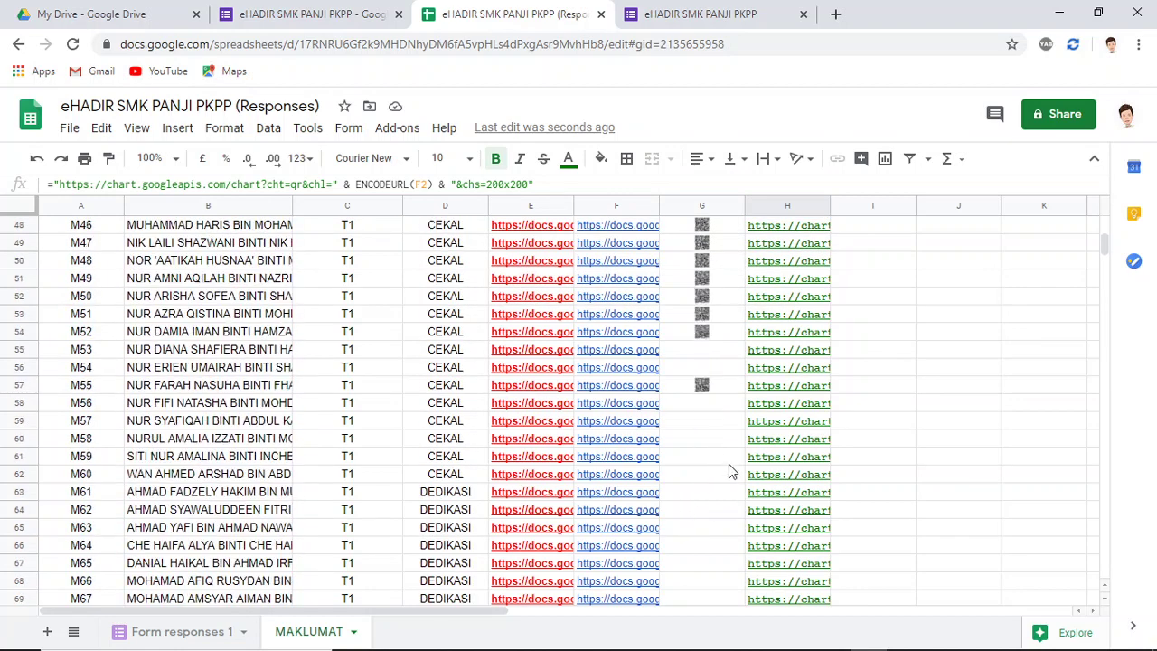
scroll(708, 495, "down", 2)
scroll(707, 495, "down", 3)
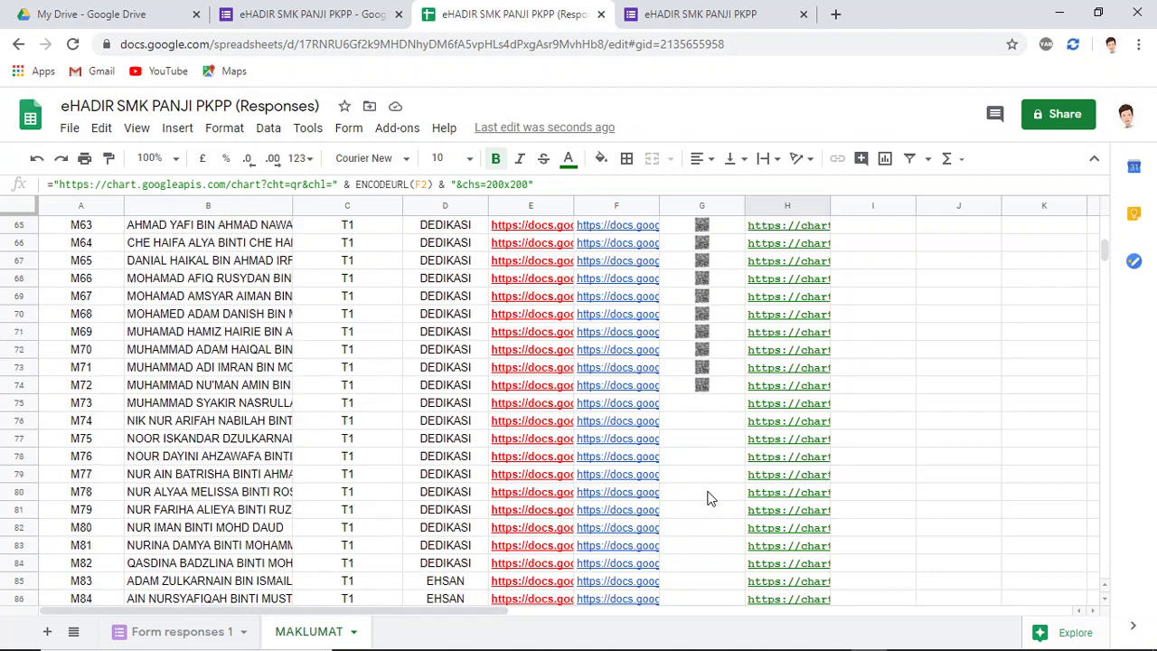
scroll(707, 495, "down", 3)
scroll(699, 490, "down", 3)
scroll(699, 490, "down", 3)
scroll(304, 395, "down", 3)
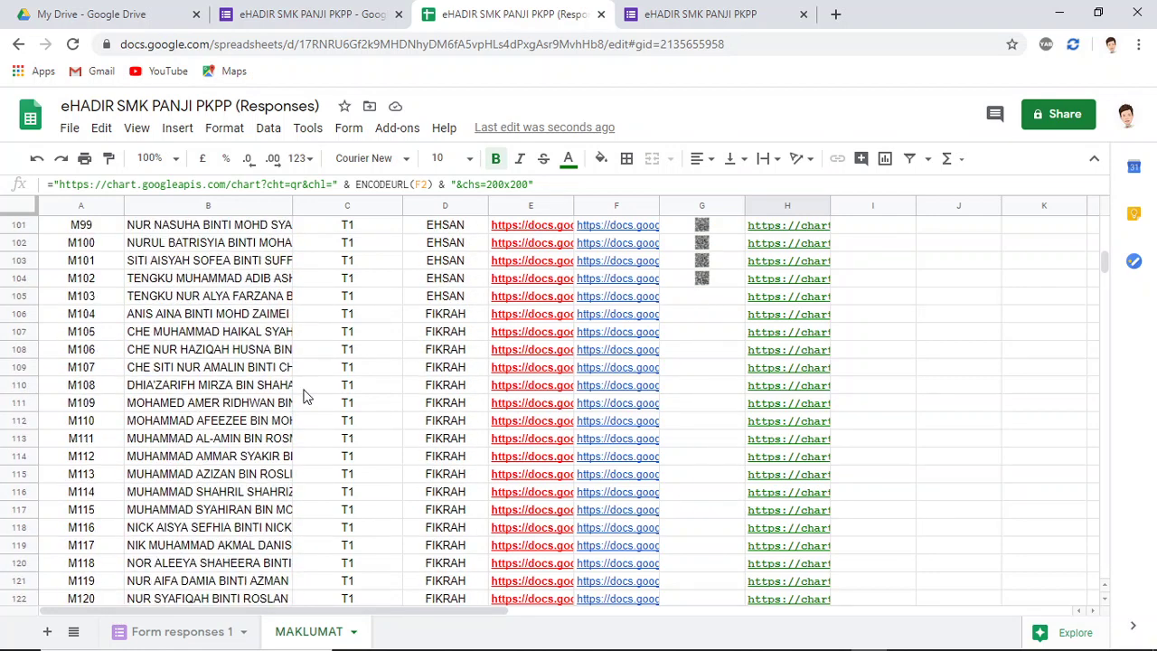
scroll(271, 379, "up", 3)
scroll(248, 366, "up", 3)
scroll(249, 366, "up", 5)
scroll(251, 364, "up", 10)
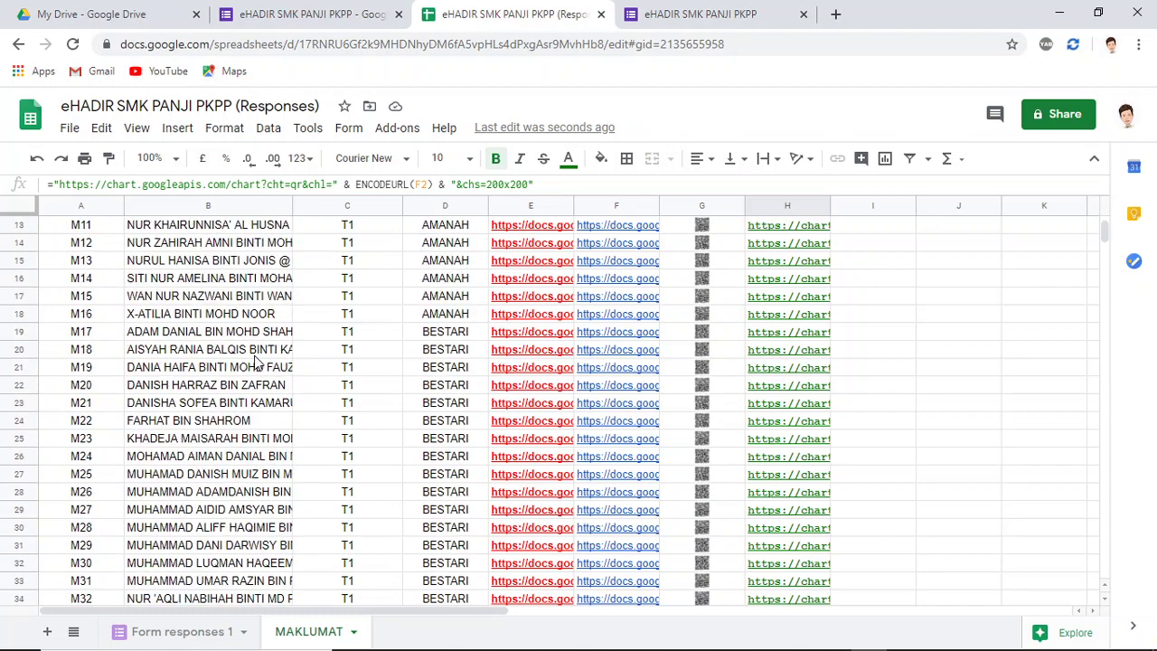
scroll(256, 362, "up", 3)
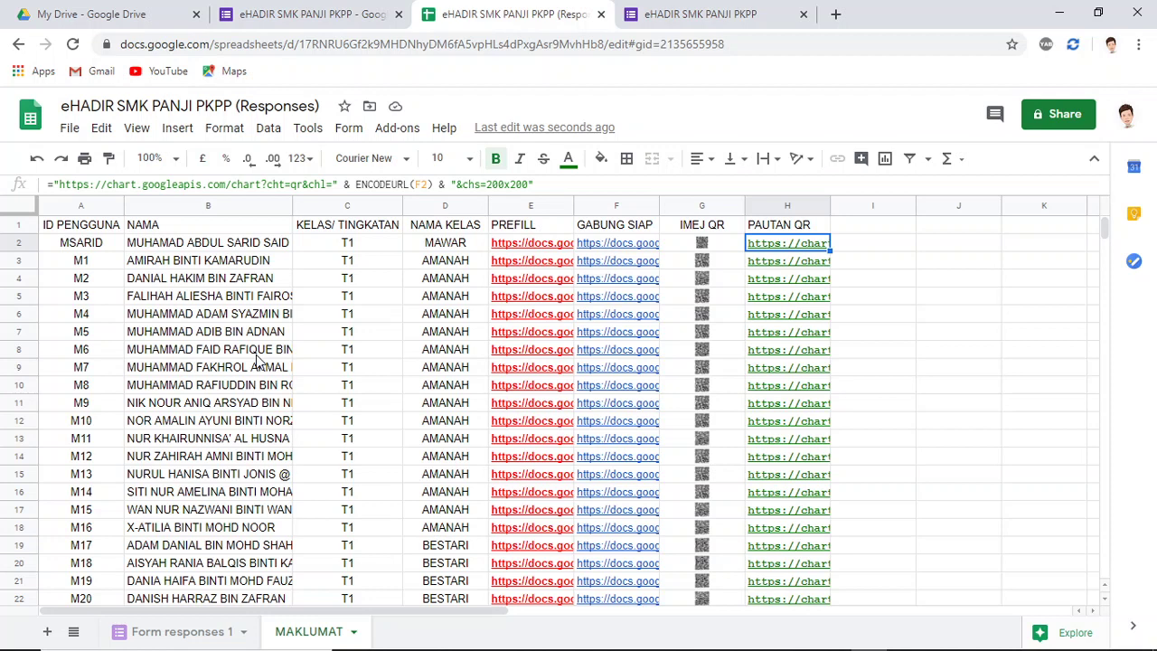
- Replace the M1 user ID in A3 with a full ID number
left_click(95, 260)
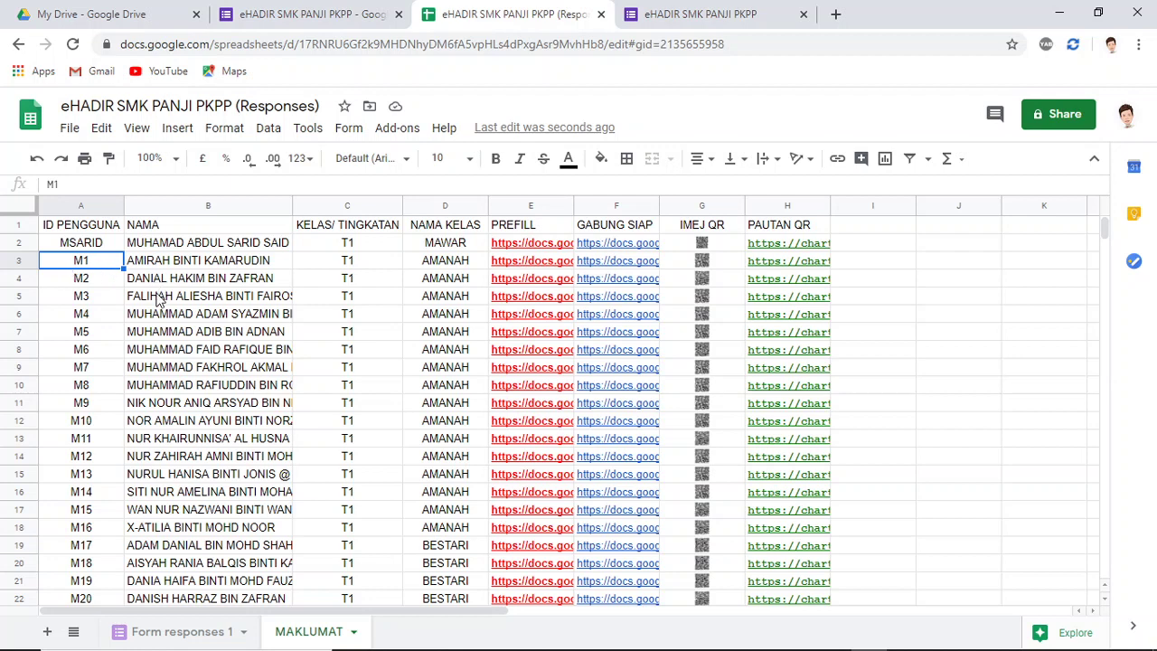
type("M0")
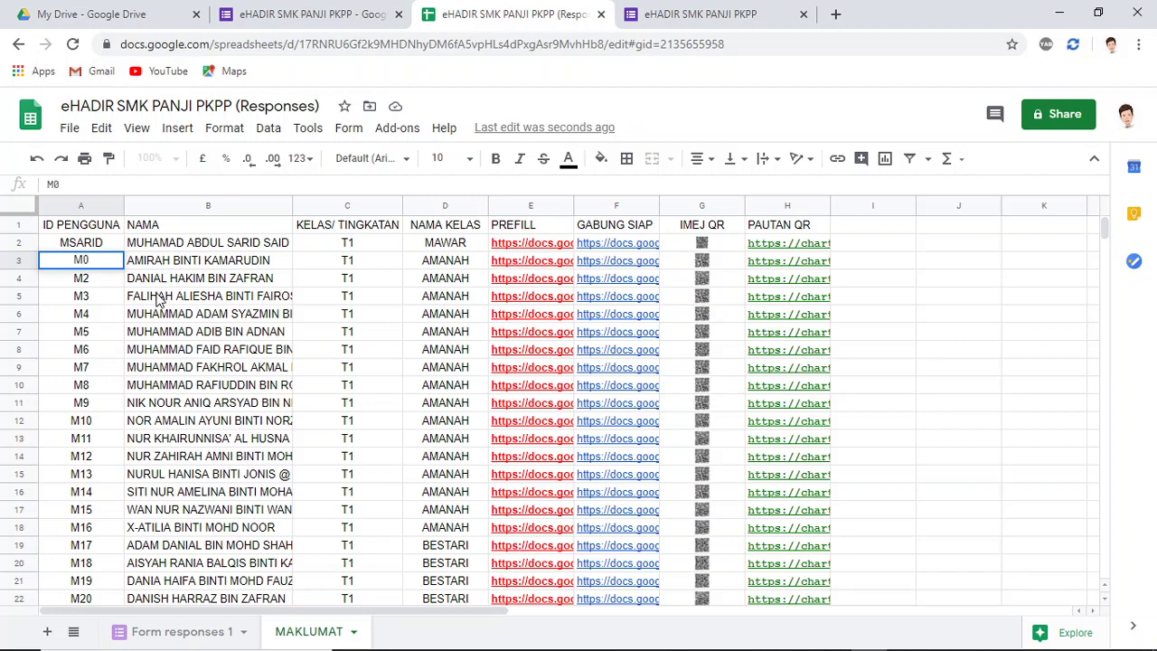
type("70")
type("2")
type("3440")
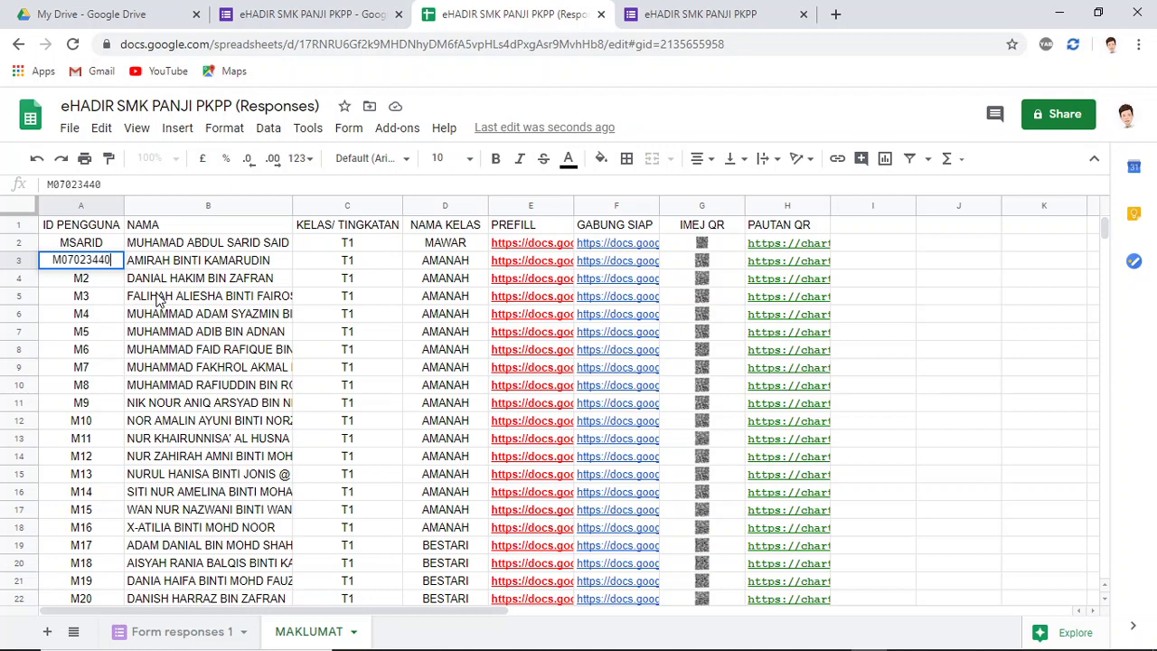
left_click(127, 320)
left_click(103, 264)
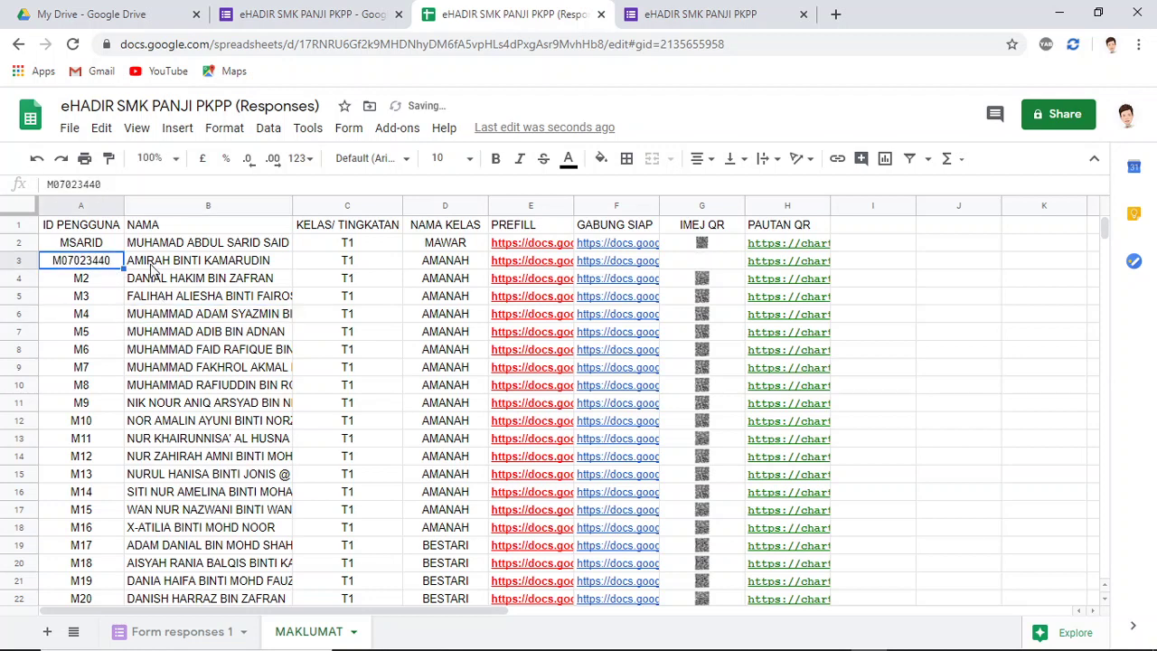
left_click(103, 271)
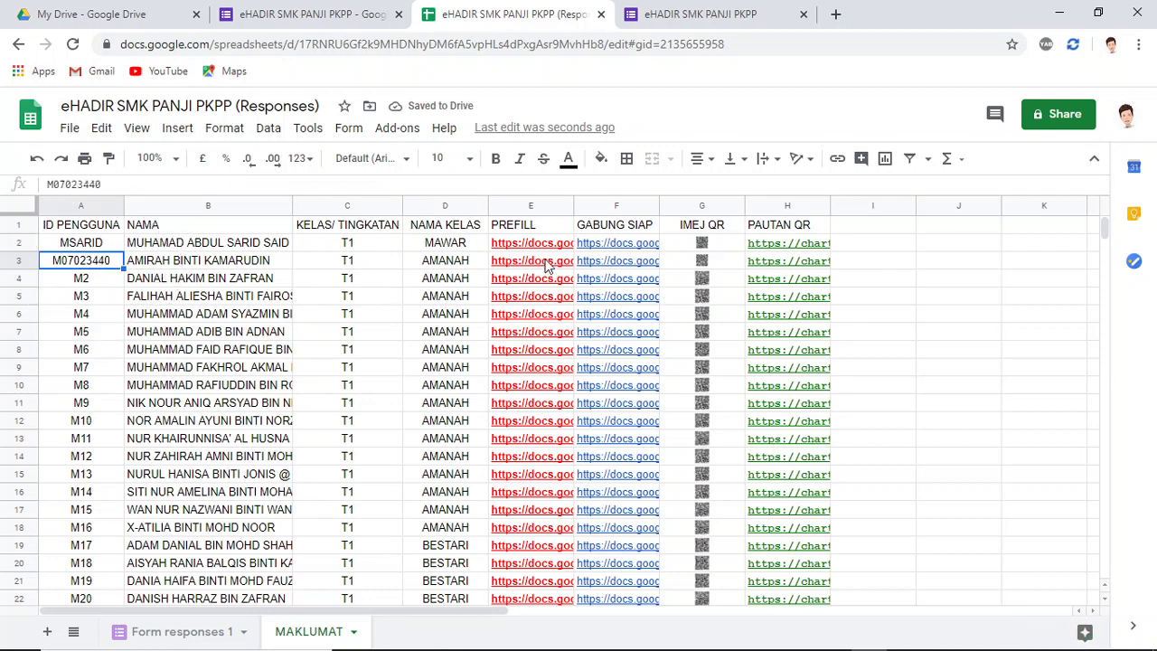
- Open row 3's combined F3 link to confirm the form prefills the new ID, then close it
left_click(709, 272)
left_click(620, 264)
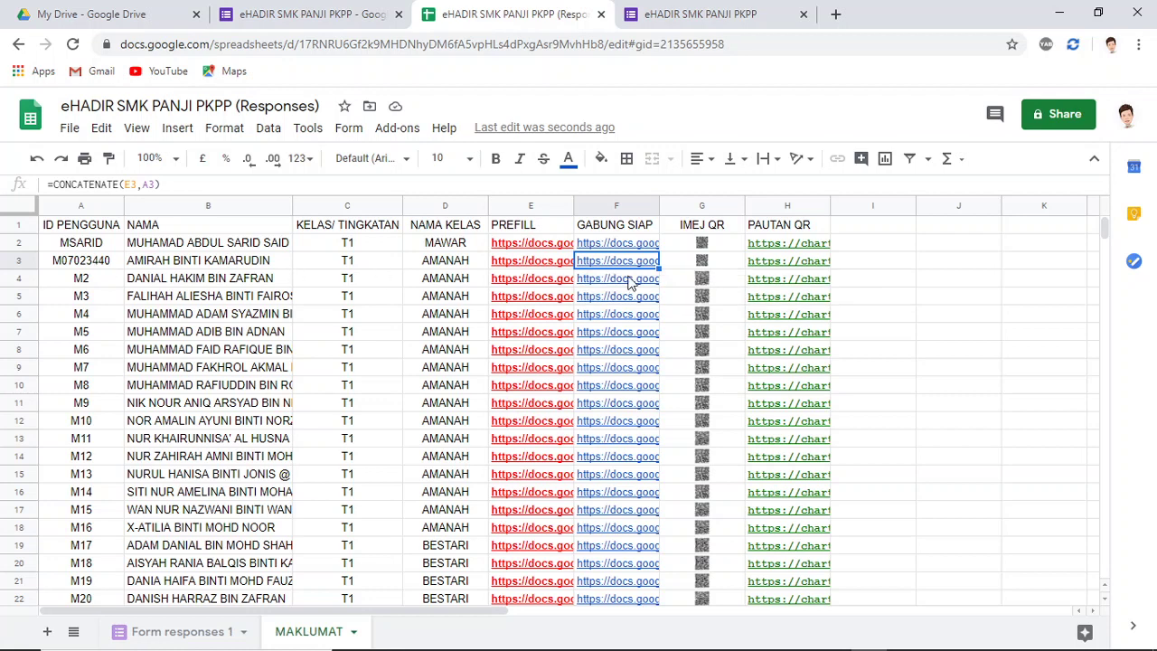
left_click(684, 289)
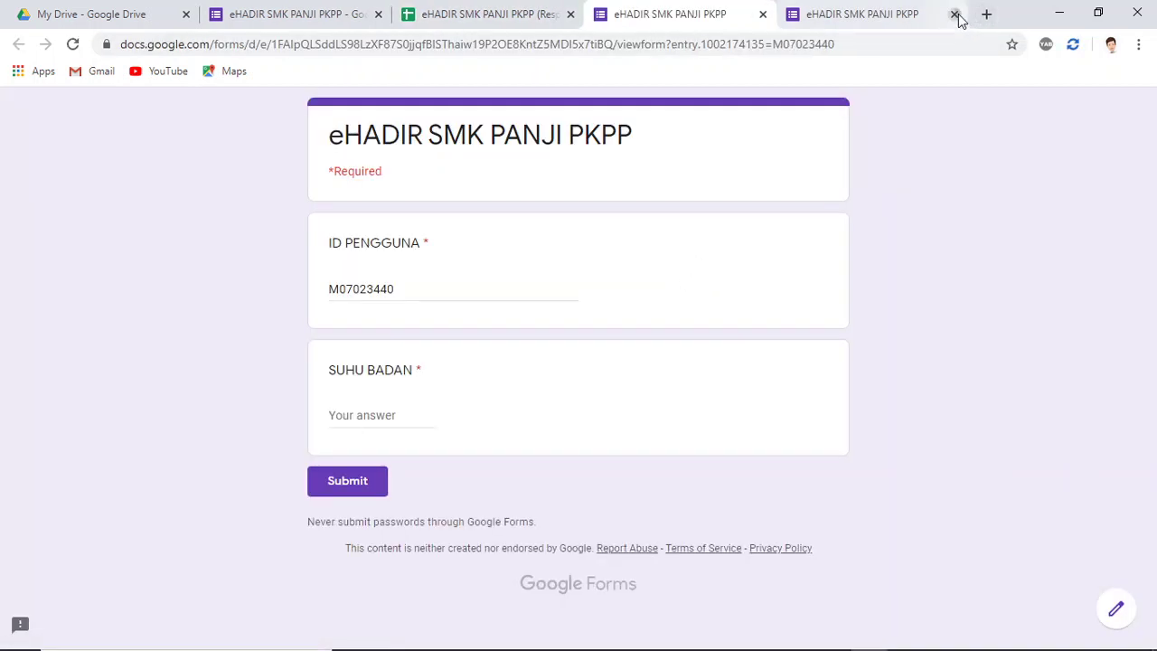
left_click(954, 14)
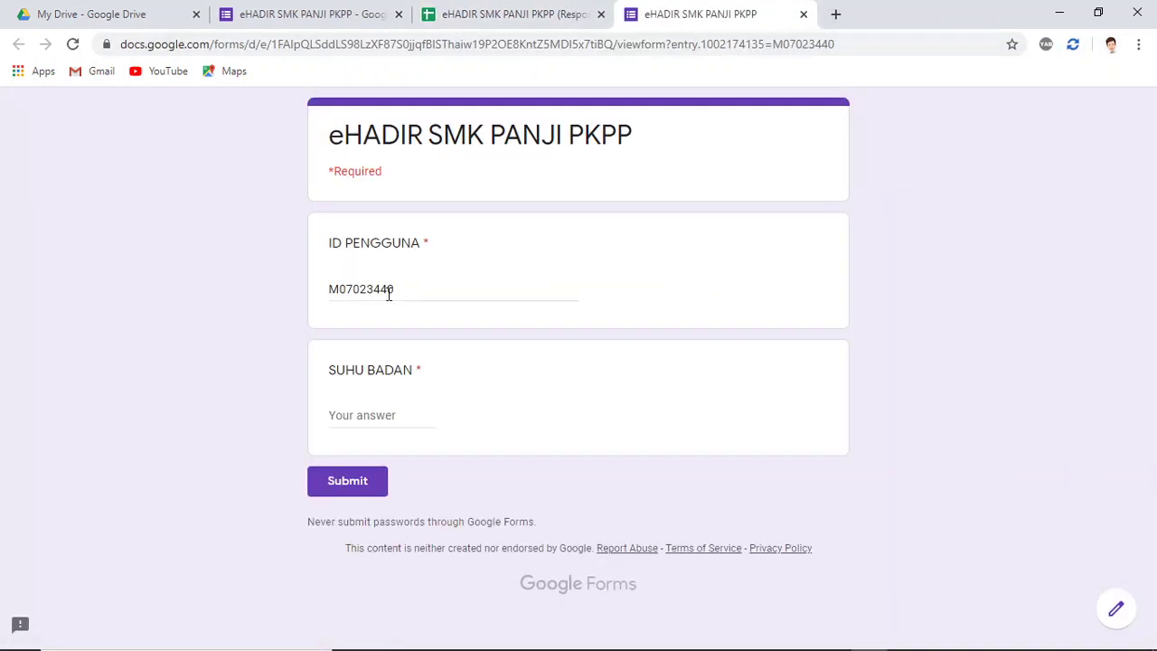
left_click(802, 13)
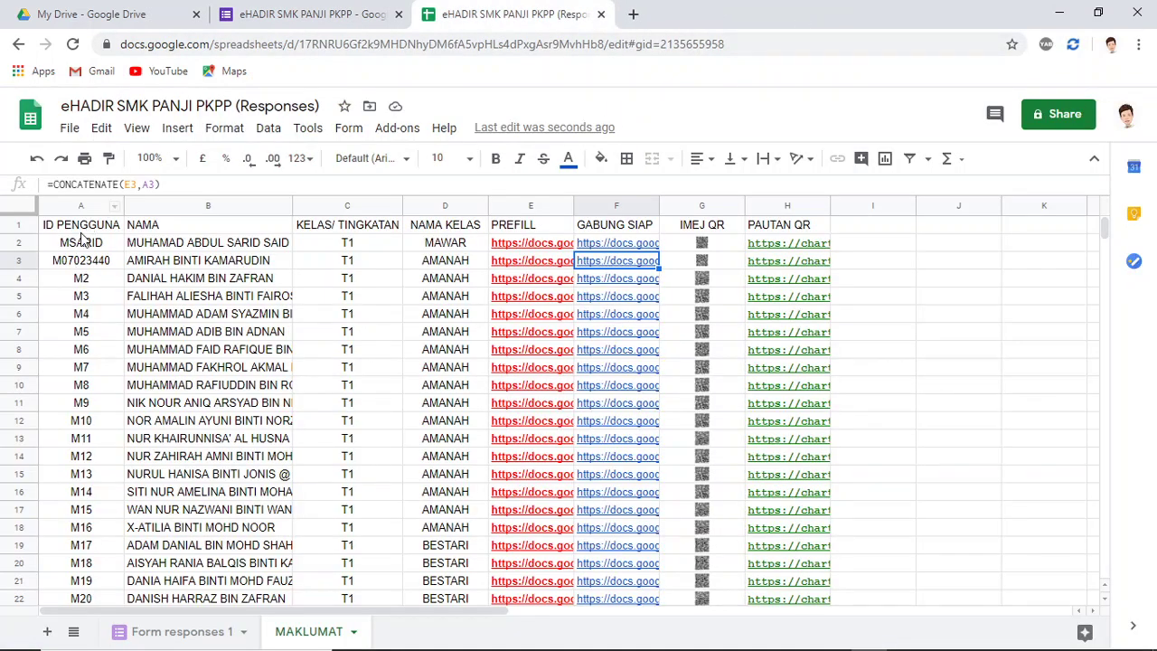
- Fill the header cells A1:H1 with yellow
left_click_drag(77, 227, 769, 232)
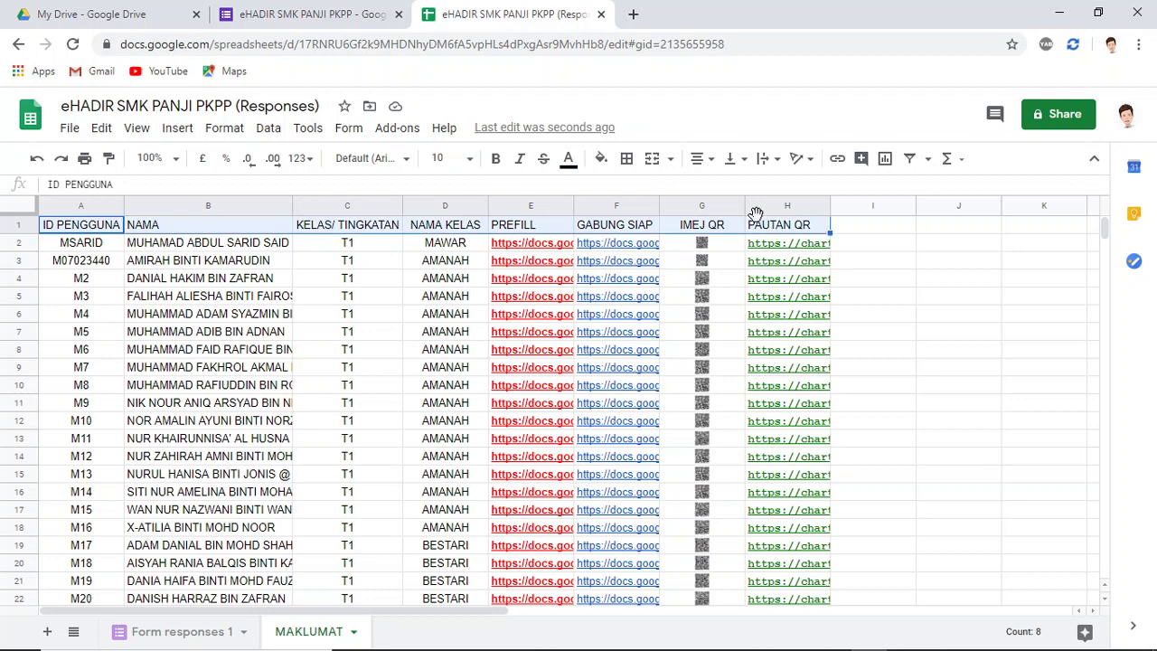
left_click(600, 158)
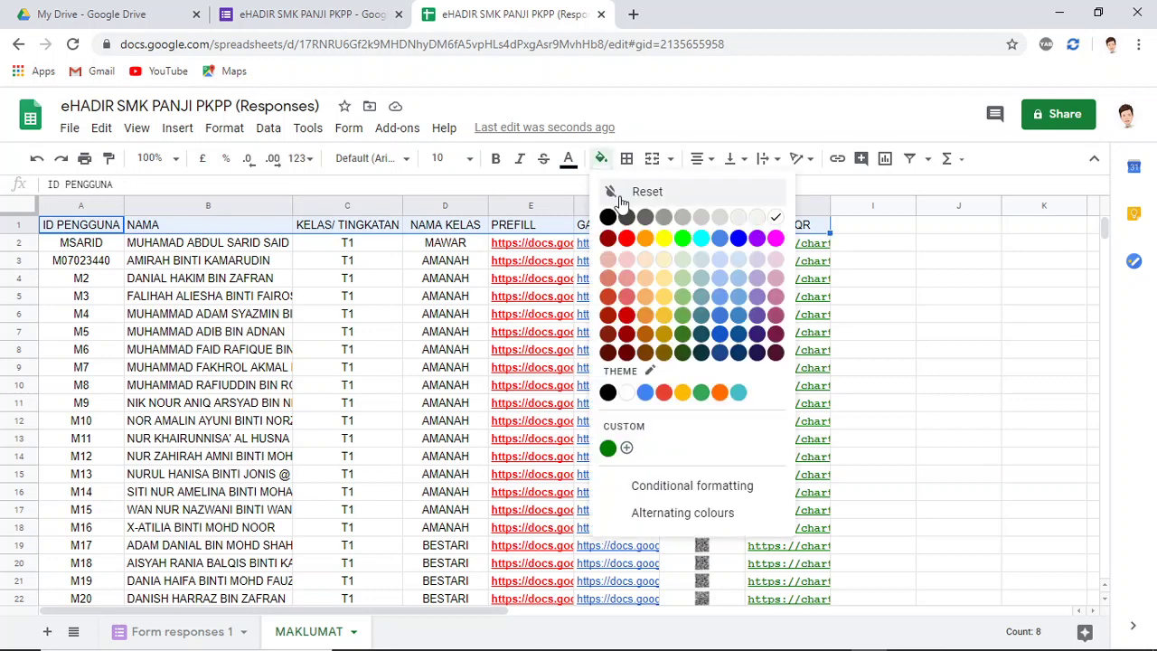
left_click(664, 240)
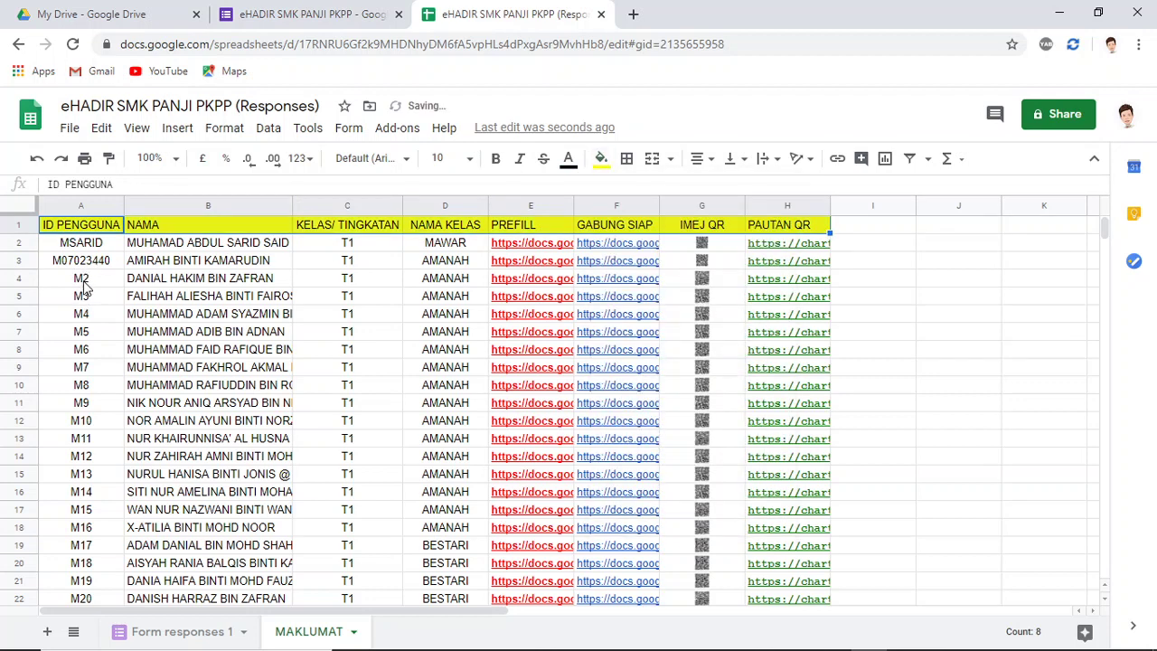
left_click(83, 280)
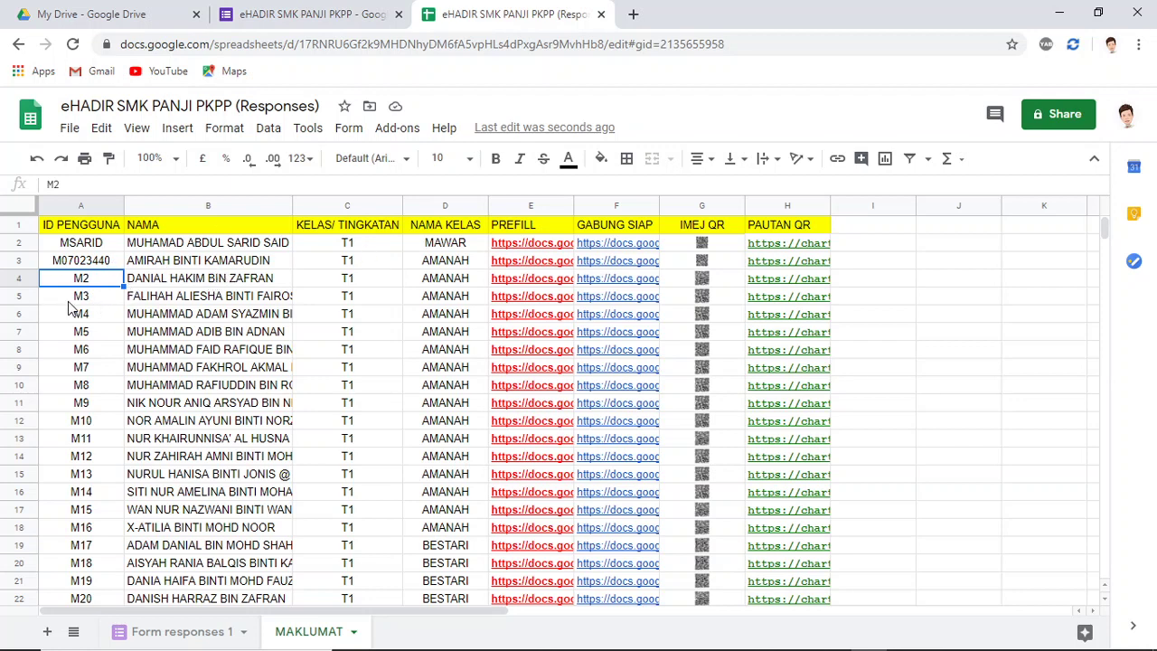
- Open row 12's combined link to view the form prefilled with ID M10, then close it
left_click_drag(72, 260, 54, 551)
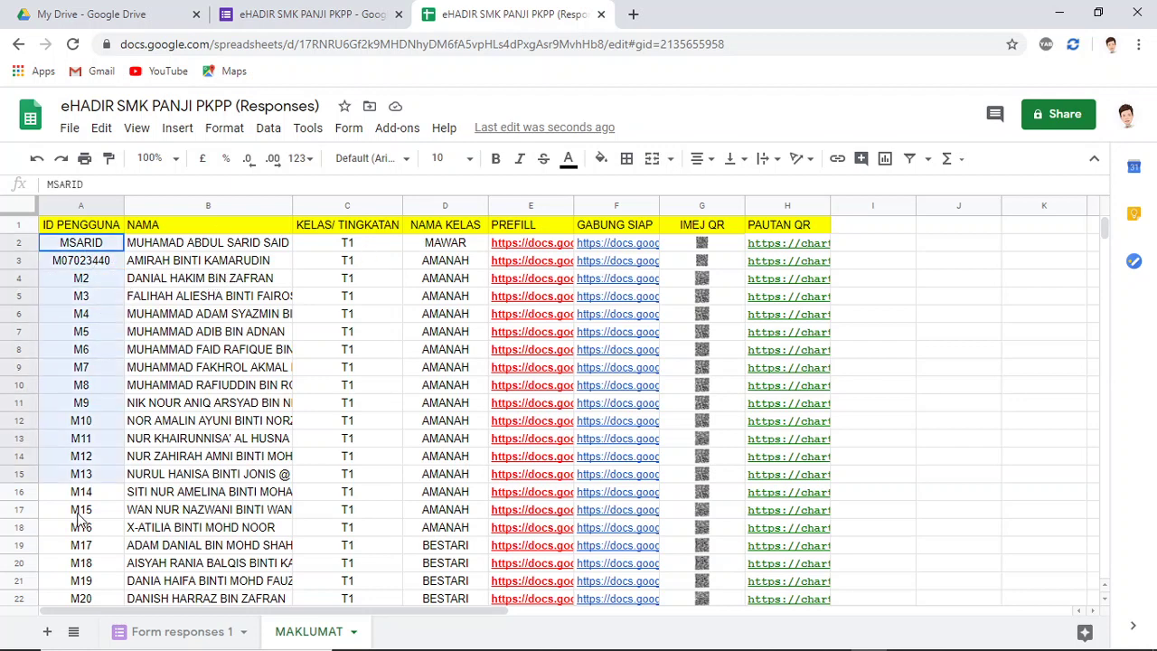
left_click(51, 334)
left_click(80, 421)
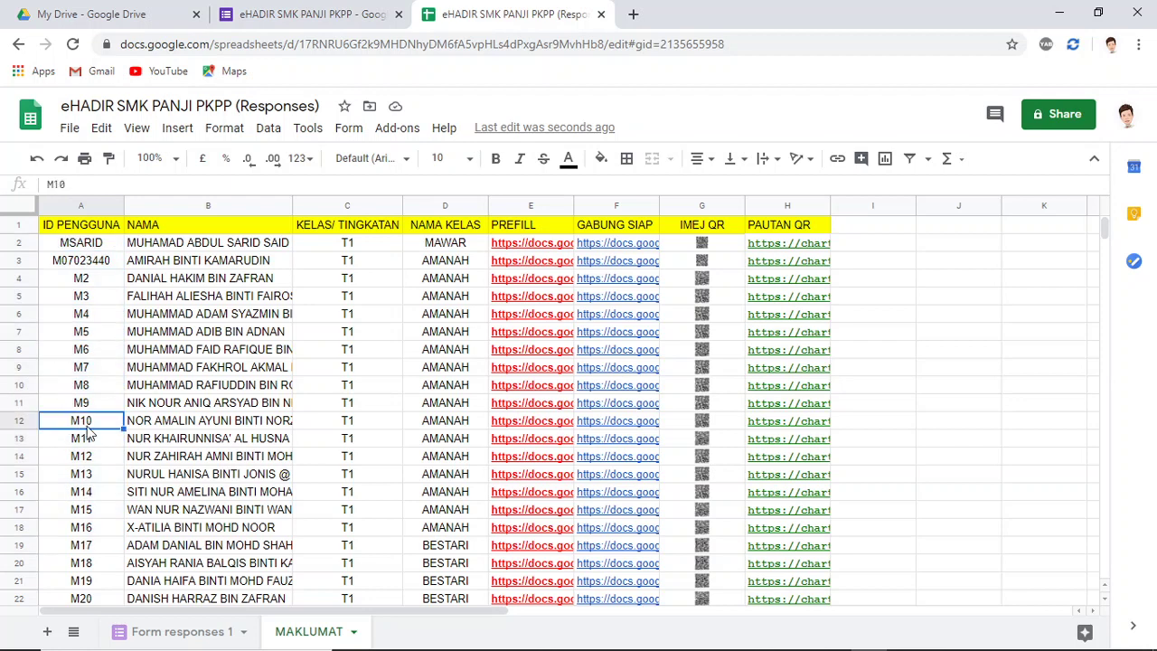
left_click(630, 426)
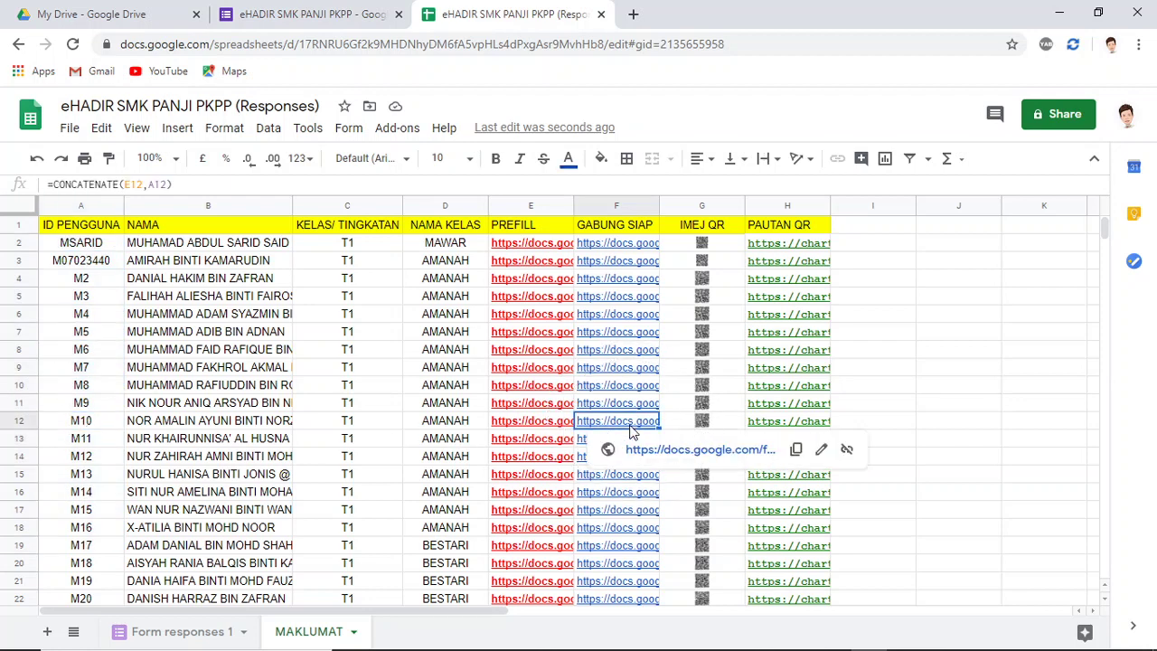
left_click(651, 448)
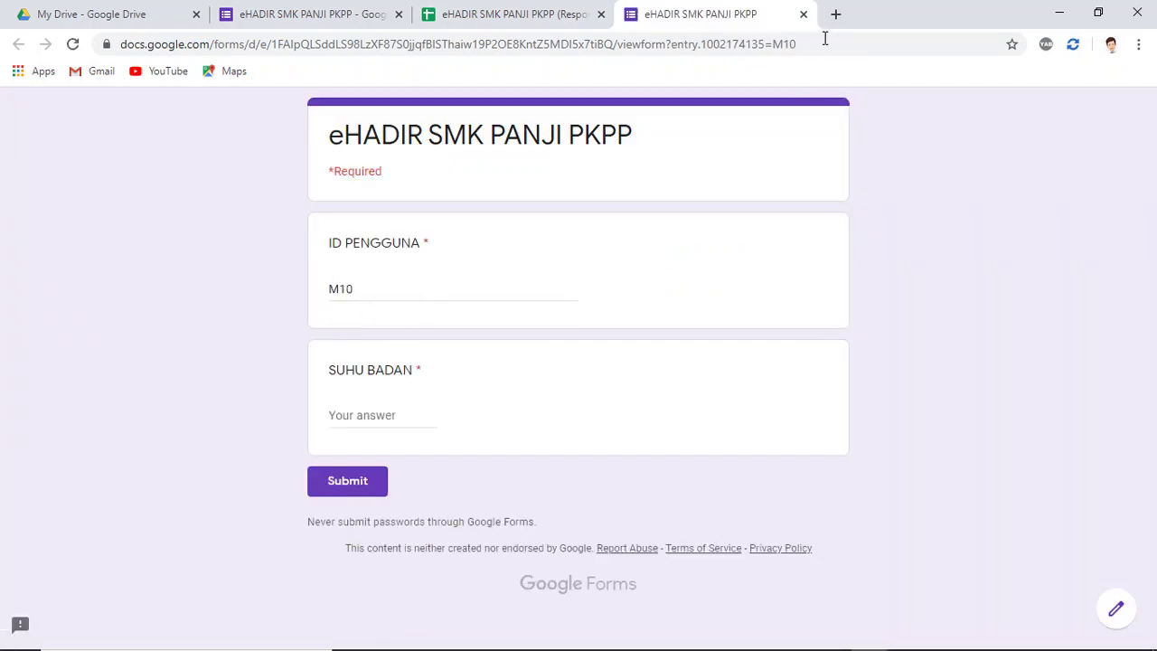
left_click(804, 15)
left_click(270, 331)
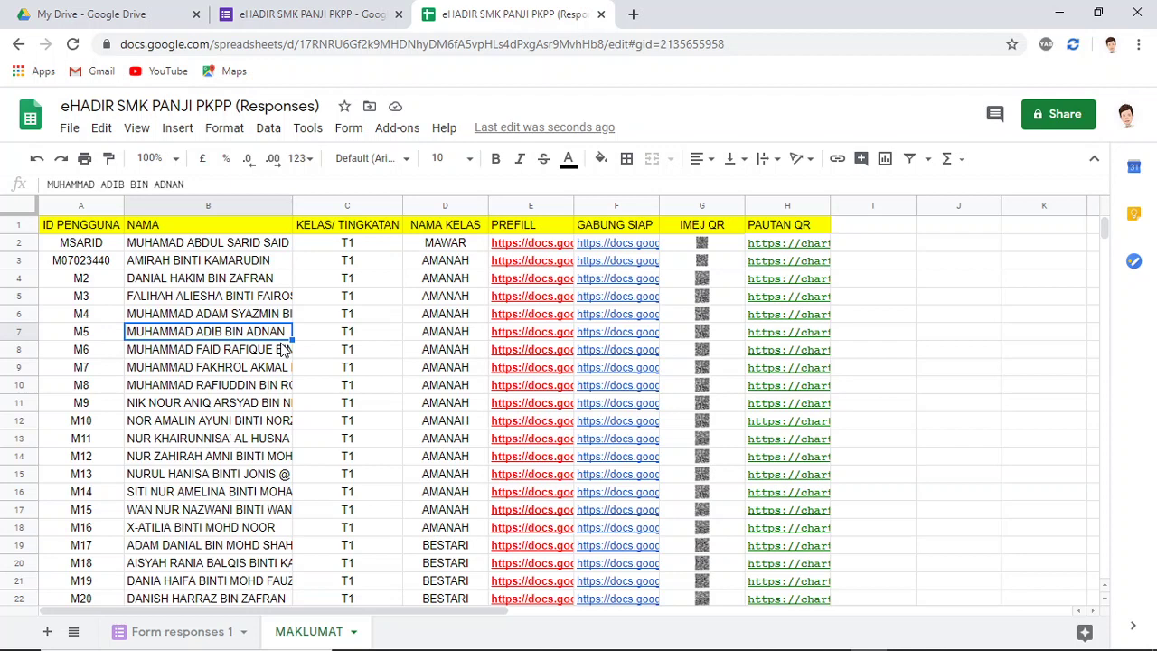
left_click(708, 284)
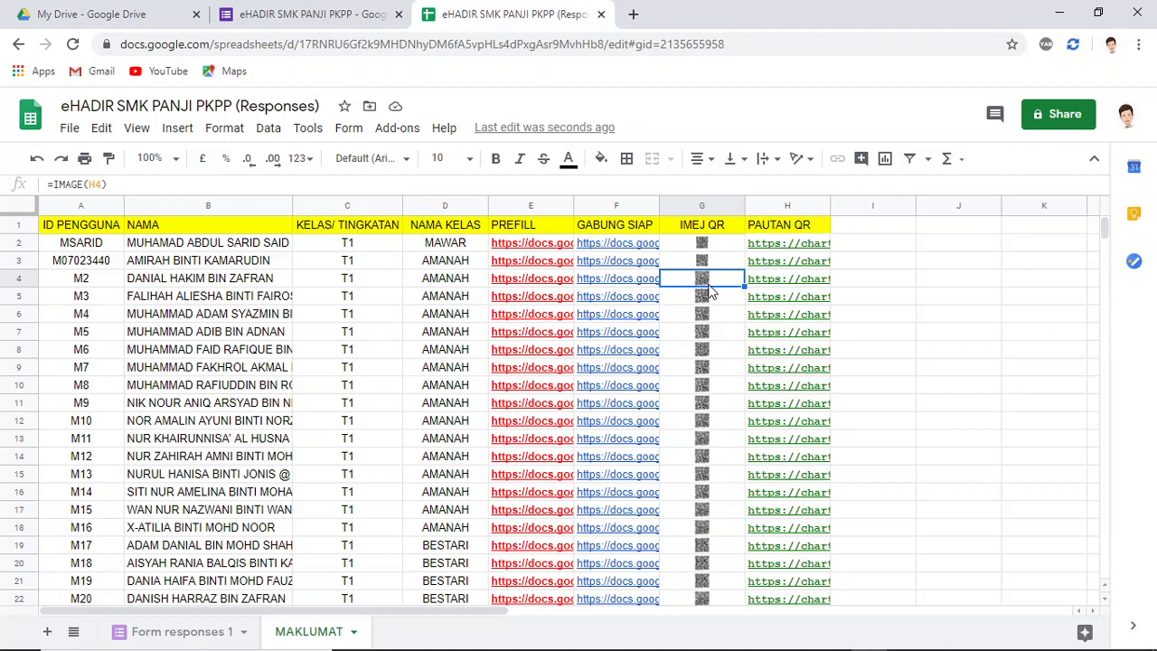
left_click(870, 287)
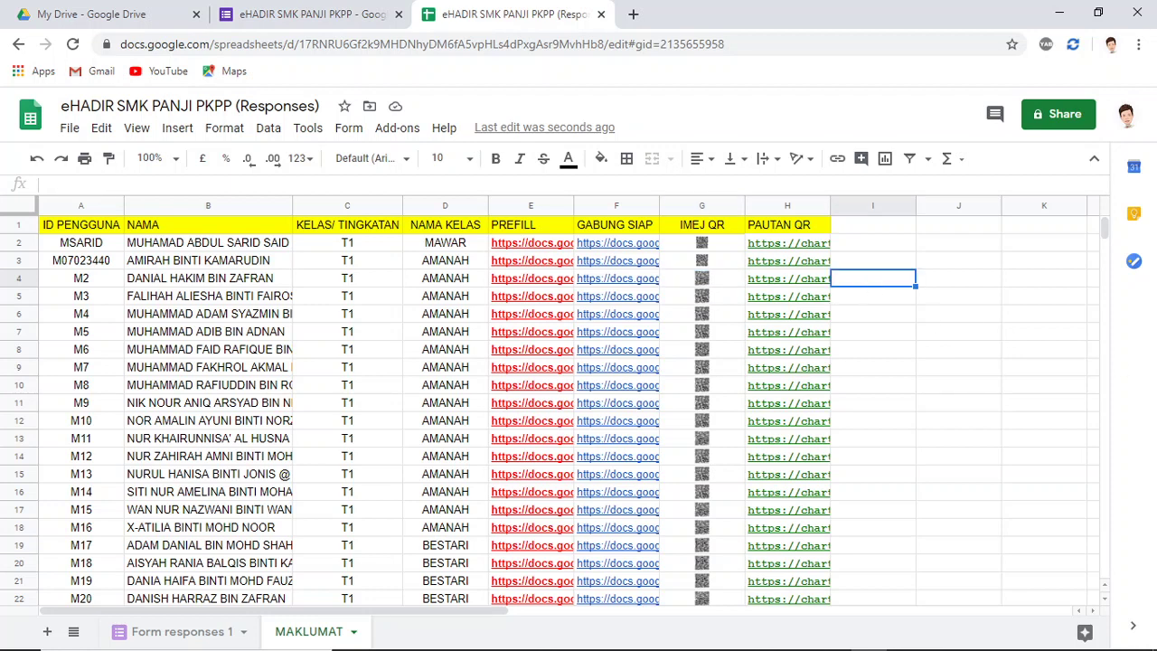